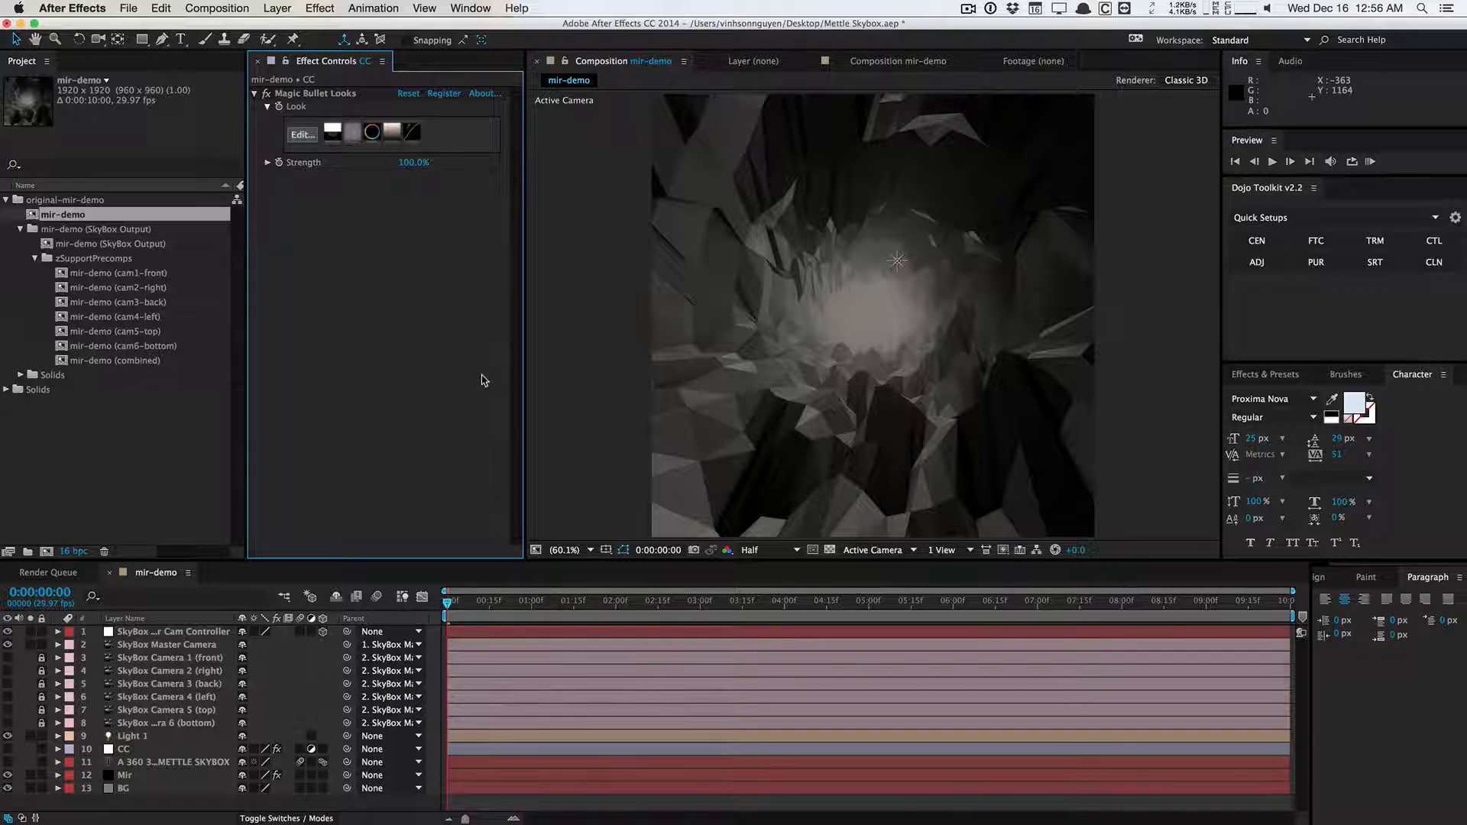
# Switch to Chrome and look around the 360 YouTube video in all directions, playing it briefly.
pyautogui.press('super+Tab')
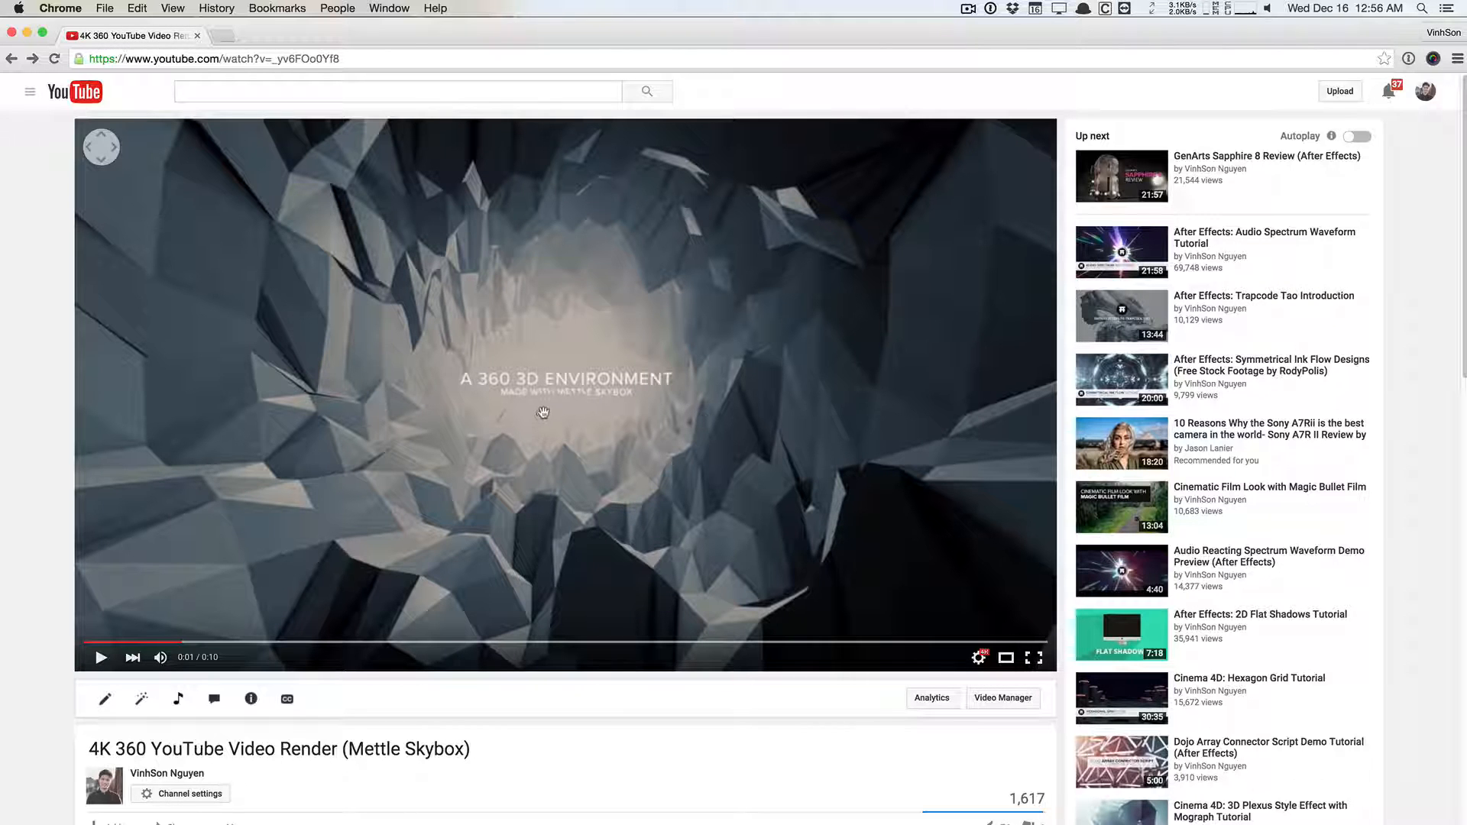
pyautogui.moveTo(551, 495)
pyautogui.mouseDown()
pyautogui.moveTo(556, 412)
pyautogui.moveTo(548, 514)
pyautogui.mouseUp()
pyautogui.moveTo(427, 420); pyautogui.dragTo(354, 418)
pyautogui.moveTo(753, 385); pyautogui.dragTo(601, 388)
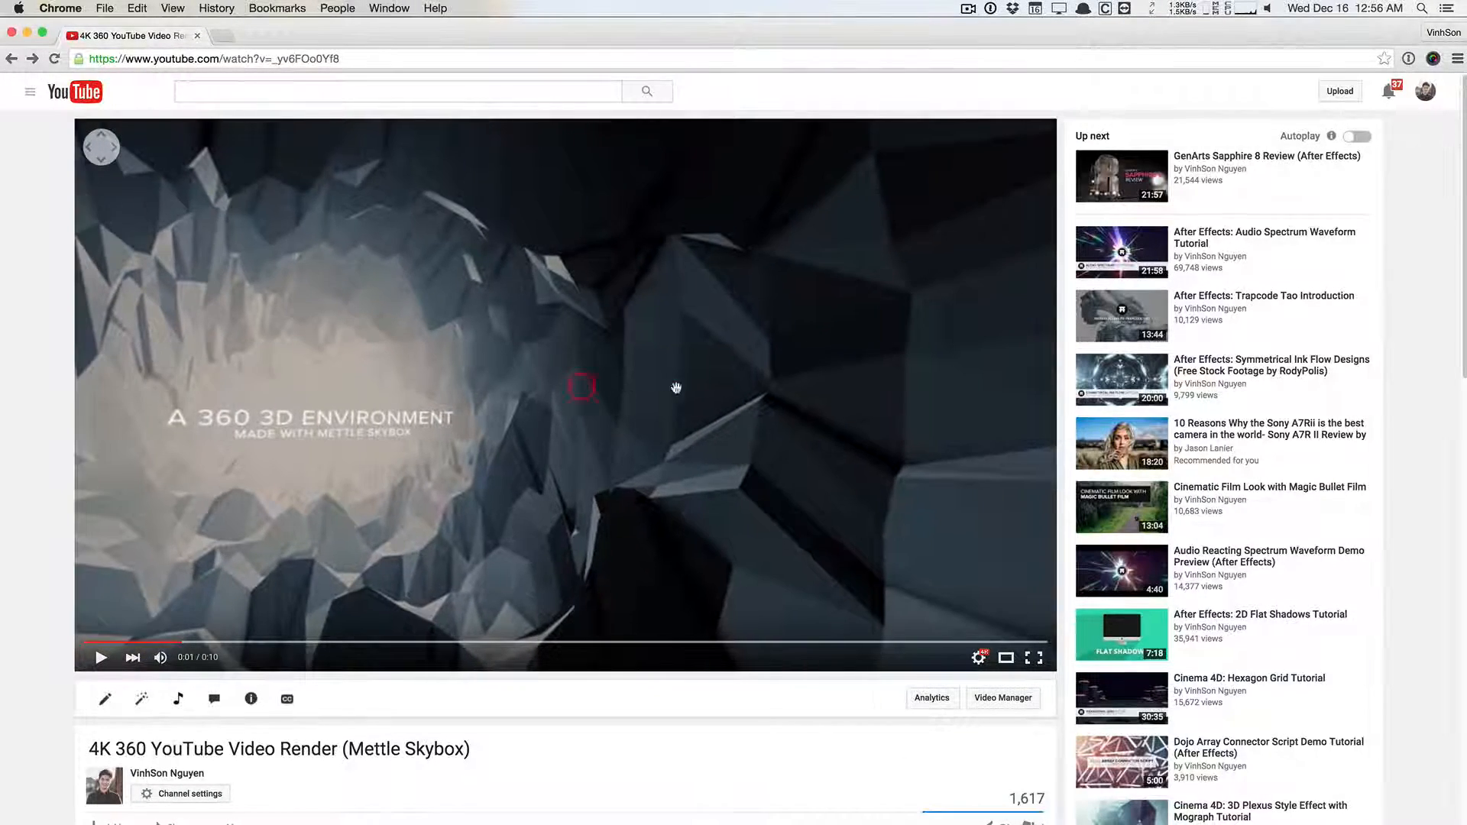
pyautogui.moveTo(697, 386); pyautogui.dragTo(490, 397)
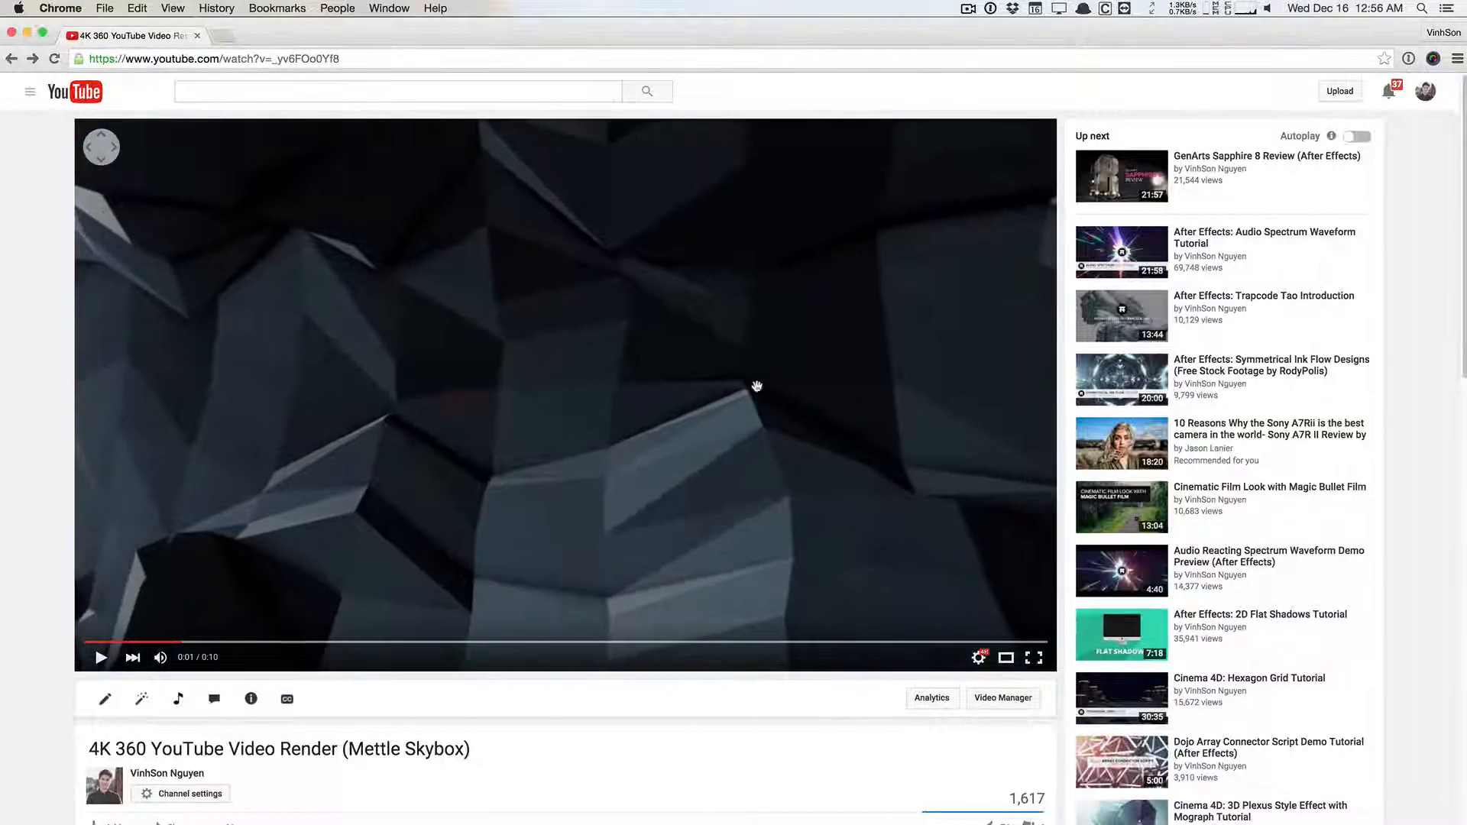
pyautogui.moveTo(757, 387); pyautogui.dragTo(652, 387)
pyautogui.moveTo(831, 361); pyautogui.dragTo(626, 249)
pyautogui.moveTo(620, 459); pyautogui.dragTo(740, 331)
pyautogui.moveTo(462, 350); pyautogui.dragTo(904, 344)
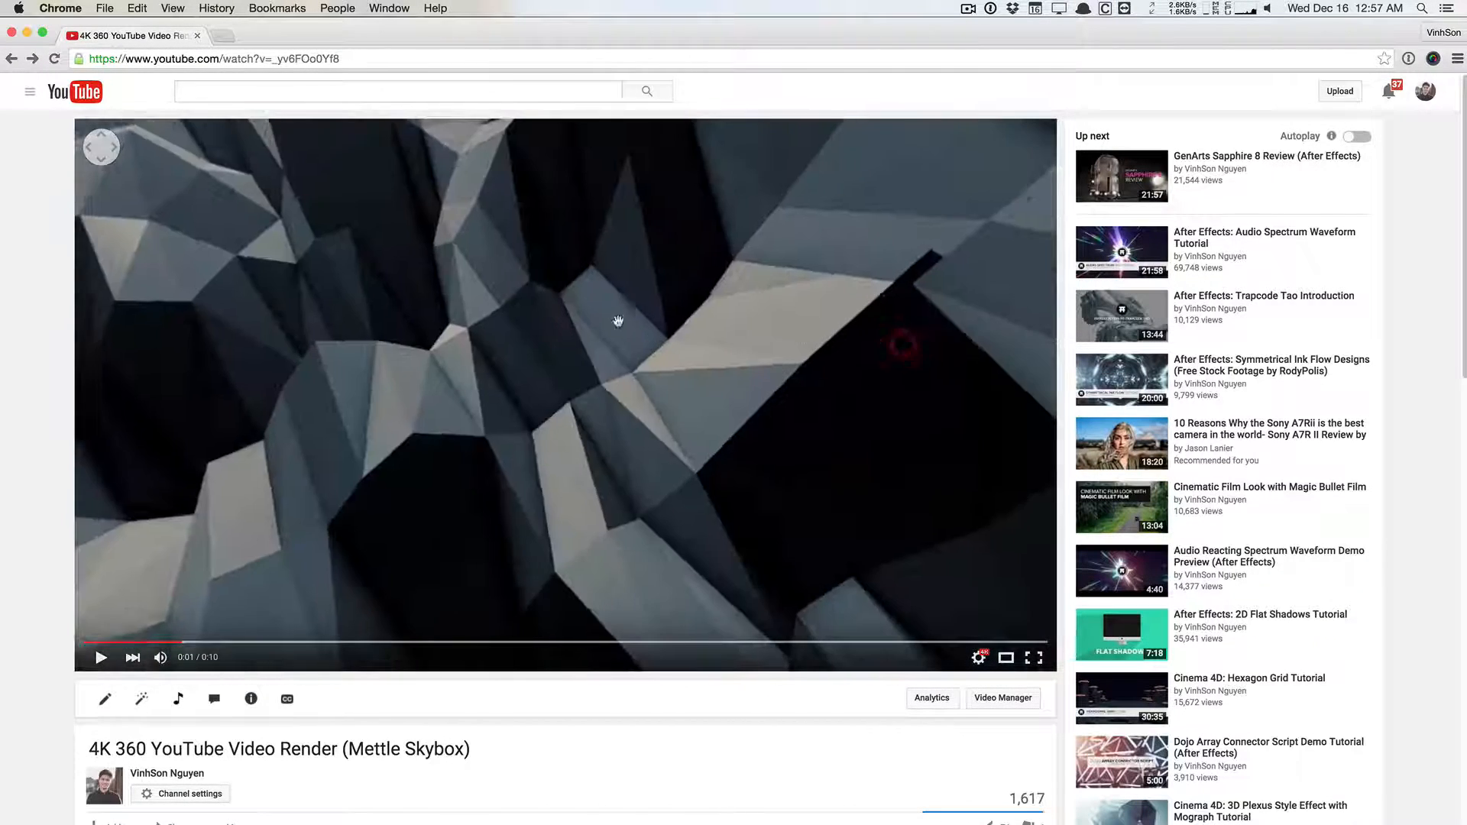
pyautogui.moveTo(588, 321); pyautogui.dragTo(606, 423)
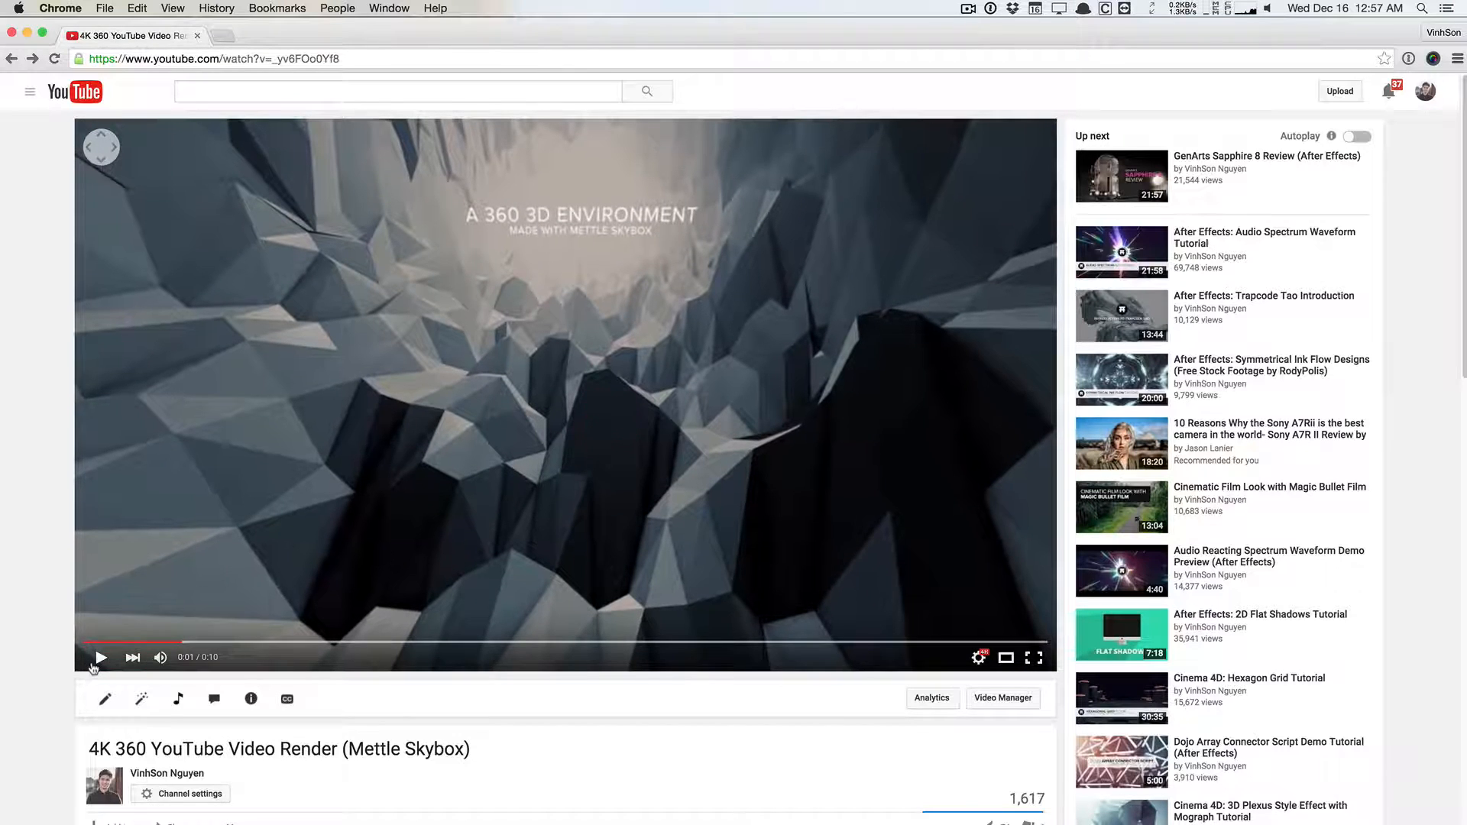
pyautogui.click(96, 662)
pyautogui.click(91, 662)
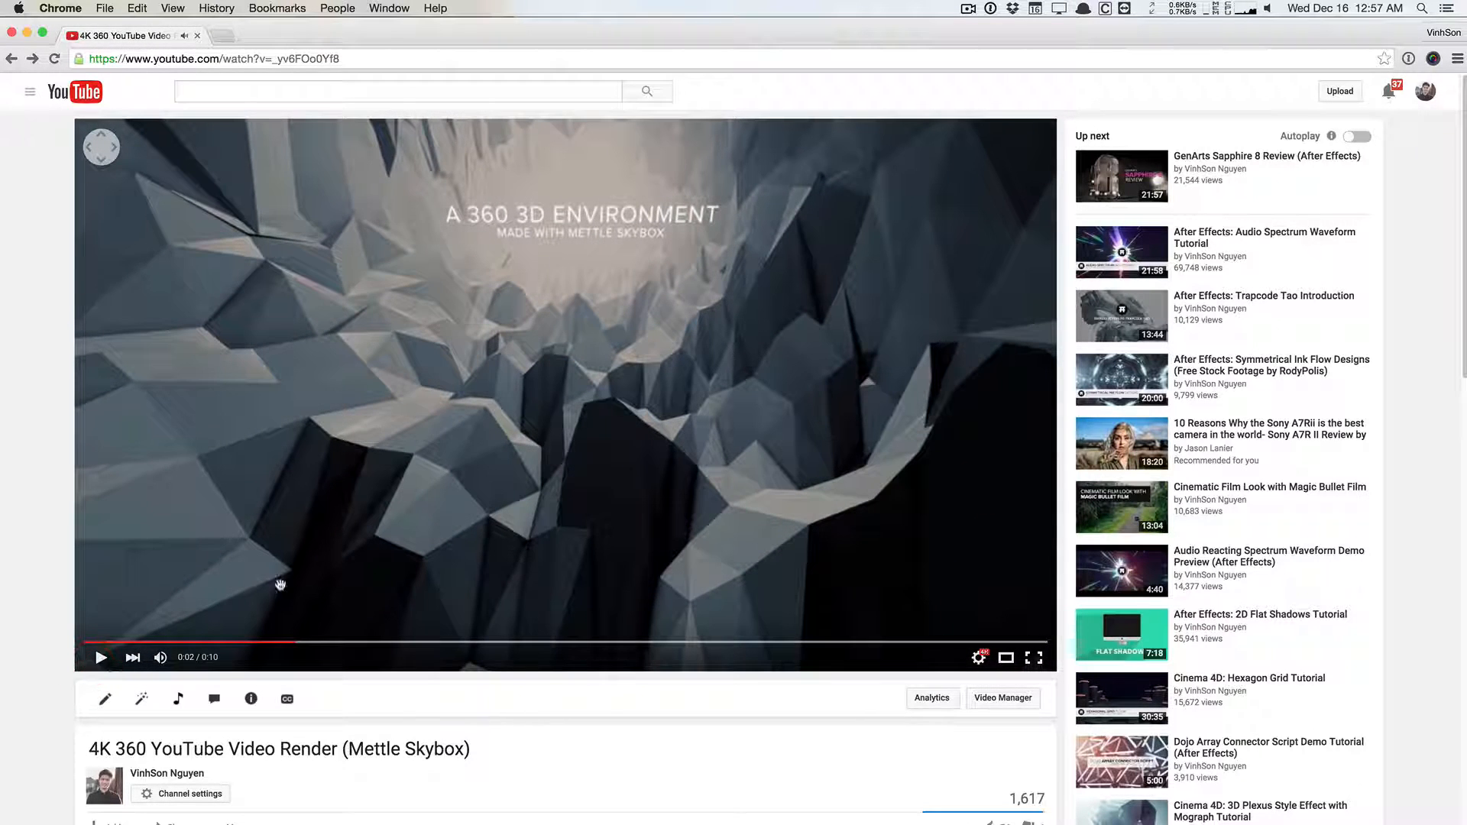
pyautogui.moveTo(375, 199); pyautogui.dragTo(431, 291)
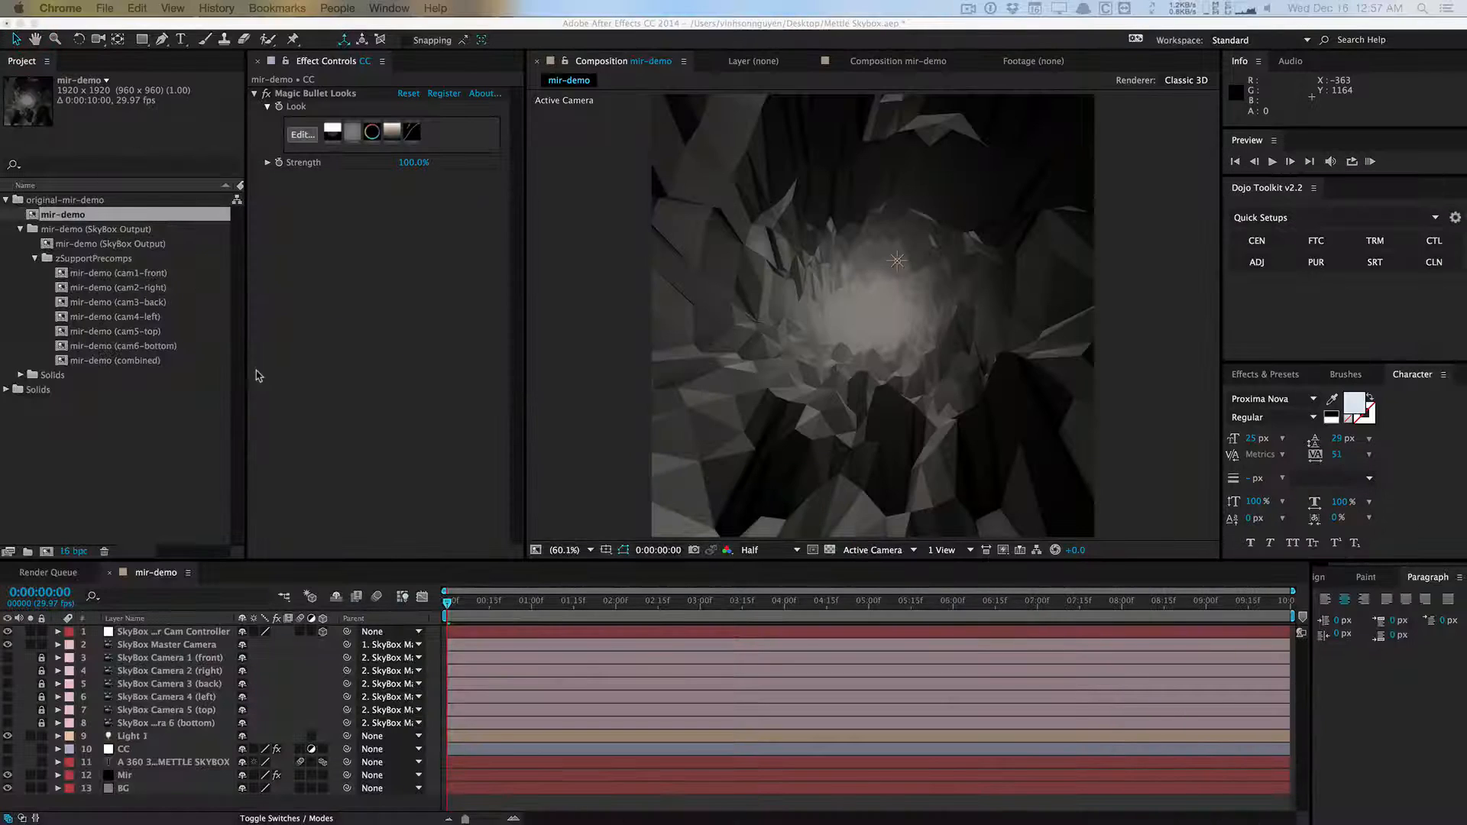
# Return to After Effects, run the SkyBox Creator script and place its window over the effect controls.
pyautogui.click(257, 372)
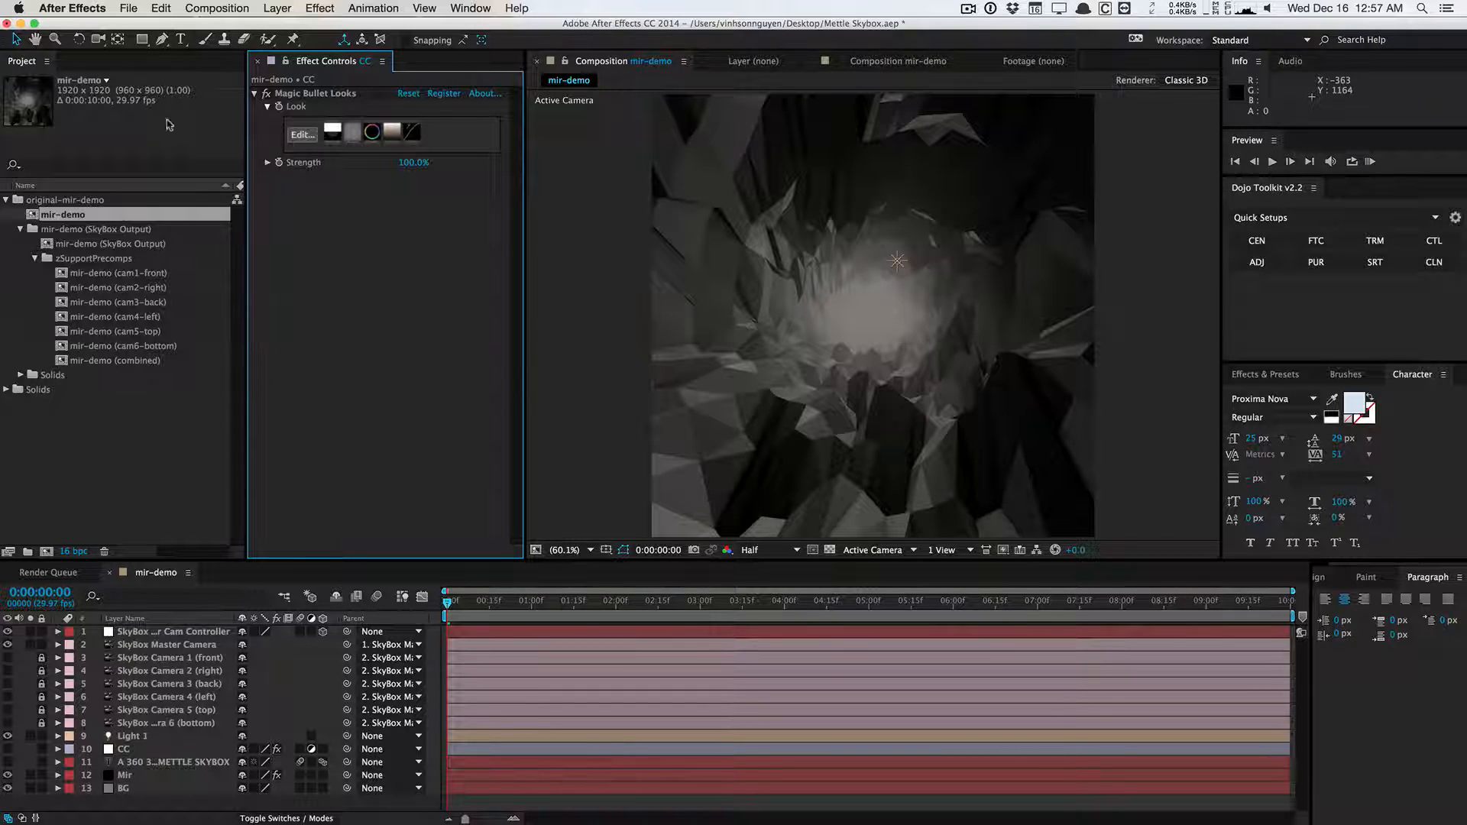
pyautogui.click(134, 9)
pyautogui.moveTo(192, 434)
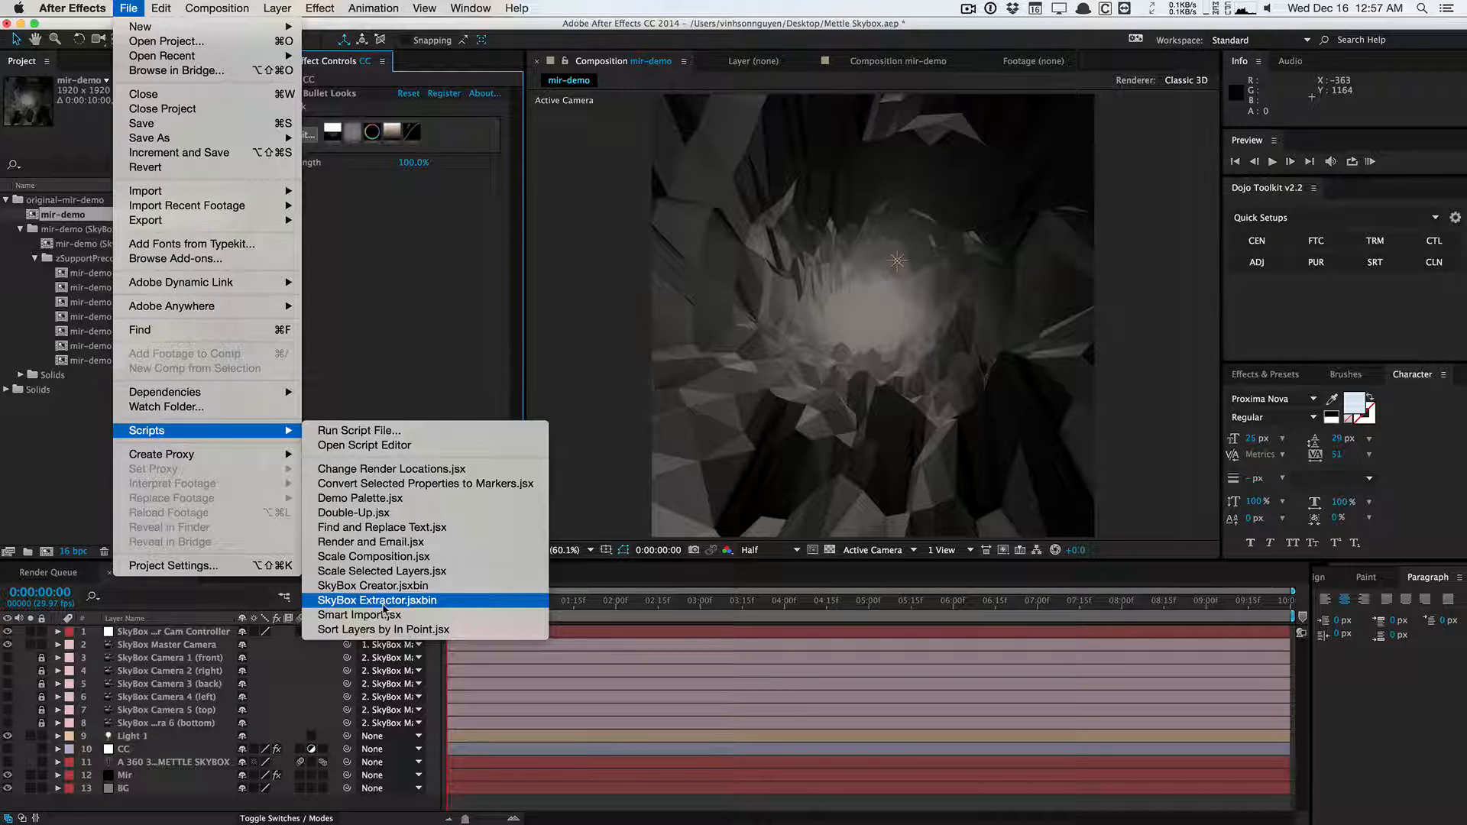
pyautogui.click(375, 585)
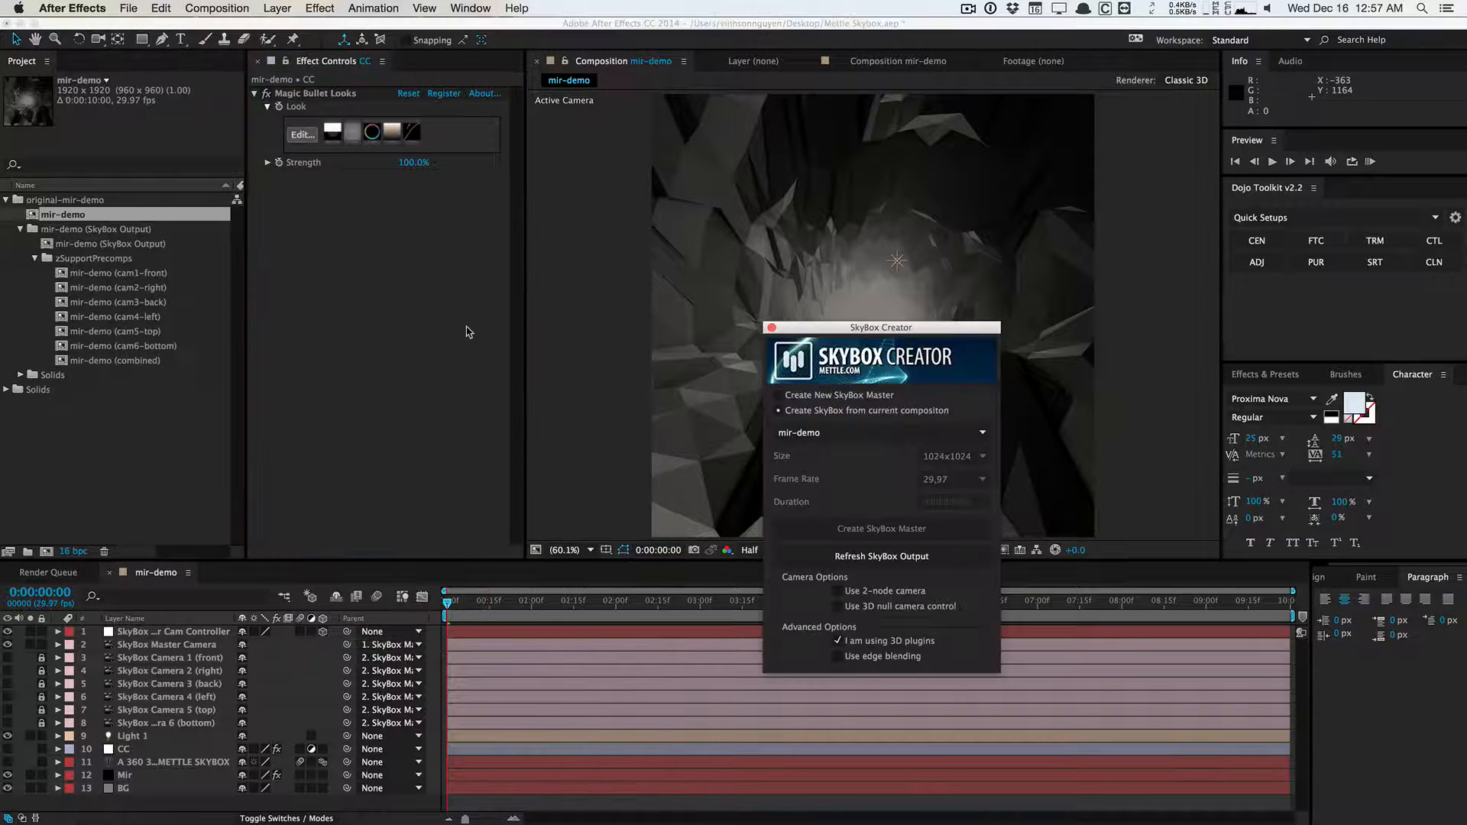
pyautogui.moveTo(862, 324); pyautogui.dragTo(374, 115)
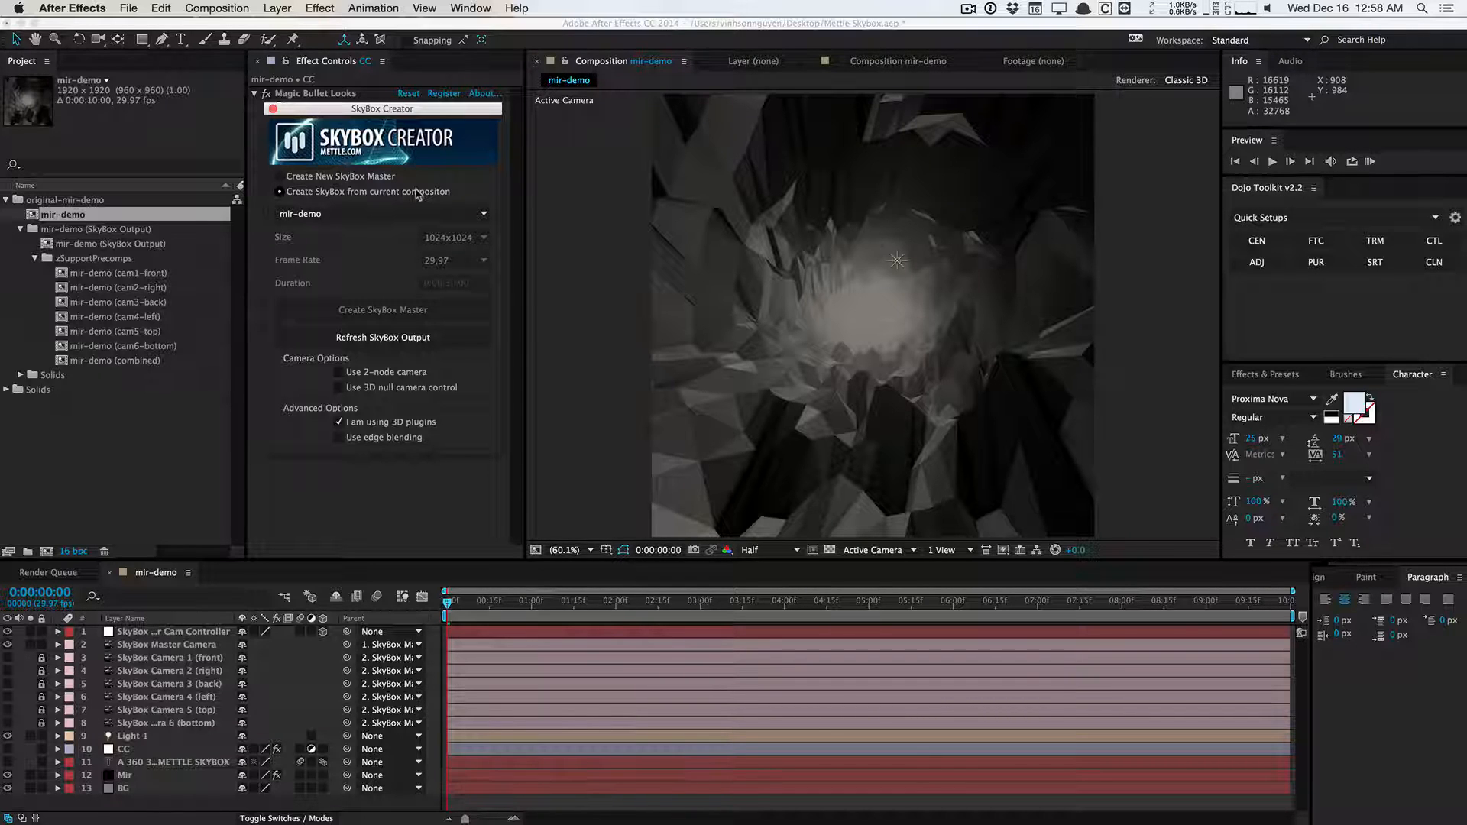
# Choose Create New SkyBox Master and set size 1024x1024, frame rate 24 and duration 0:00:10:00.
pyautogui.click(392, 178)
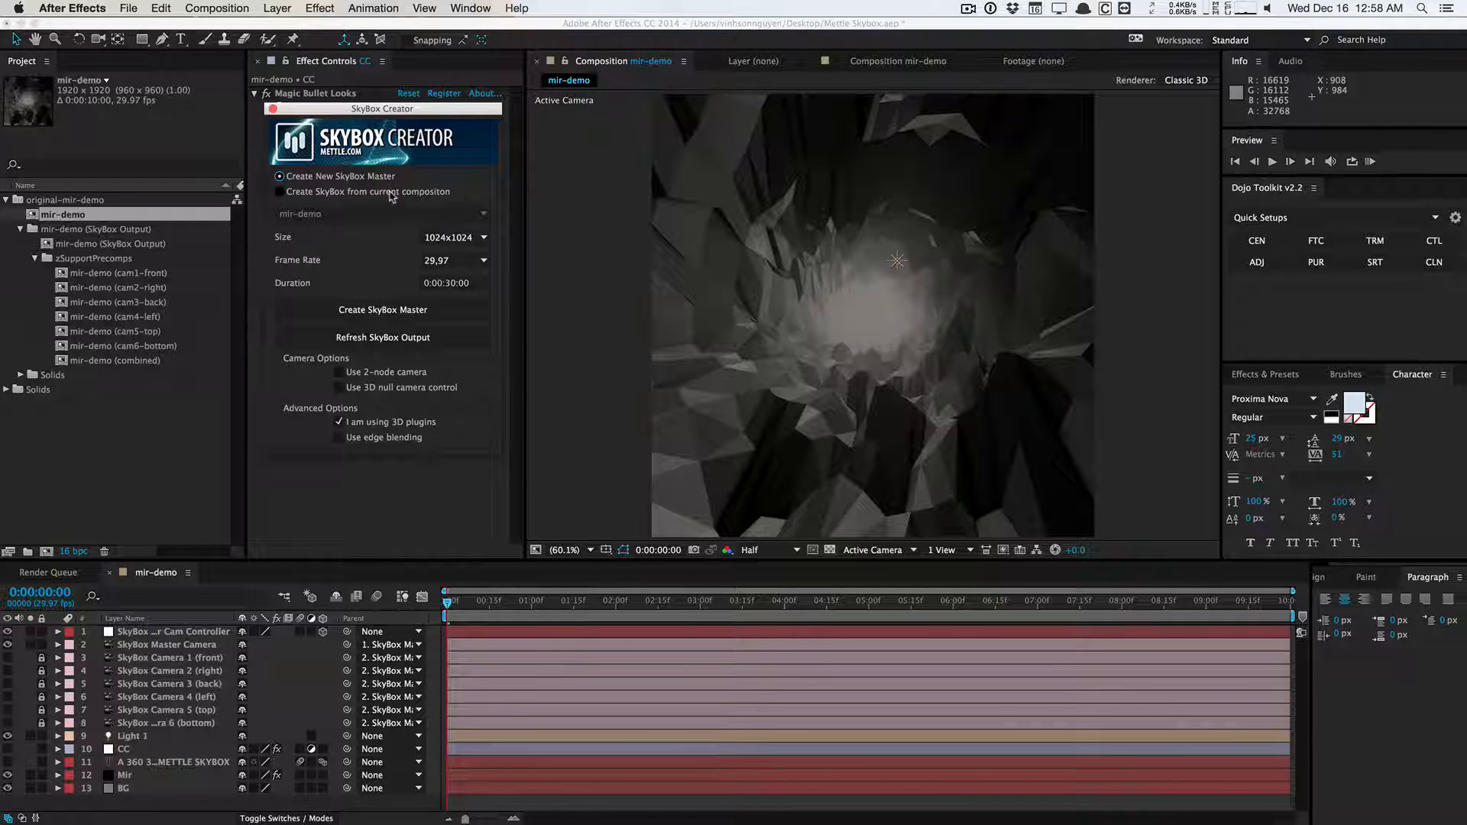
pyautogui.click(392, 194)
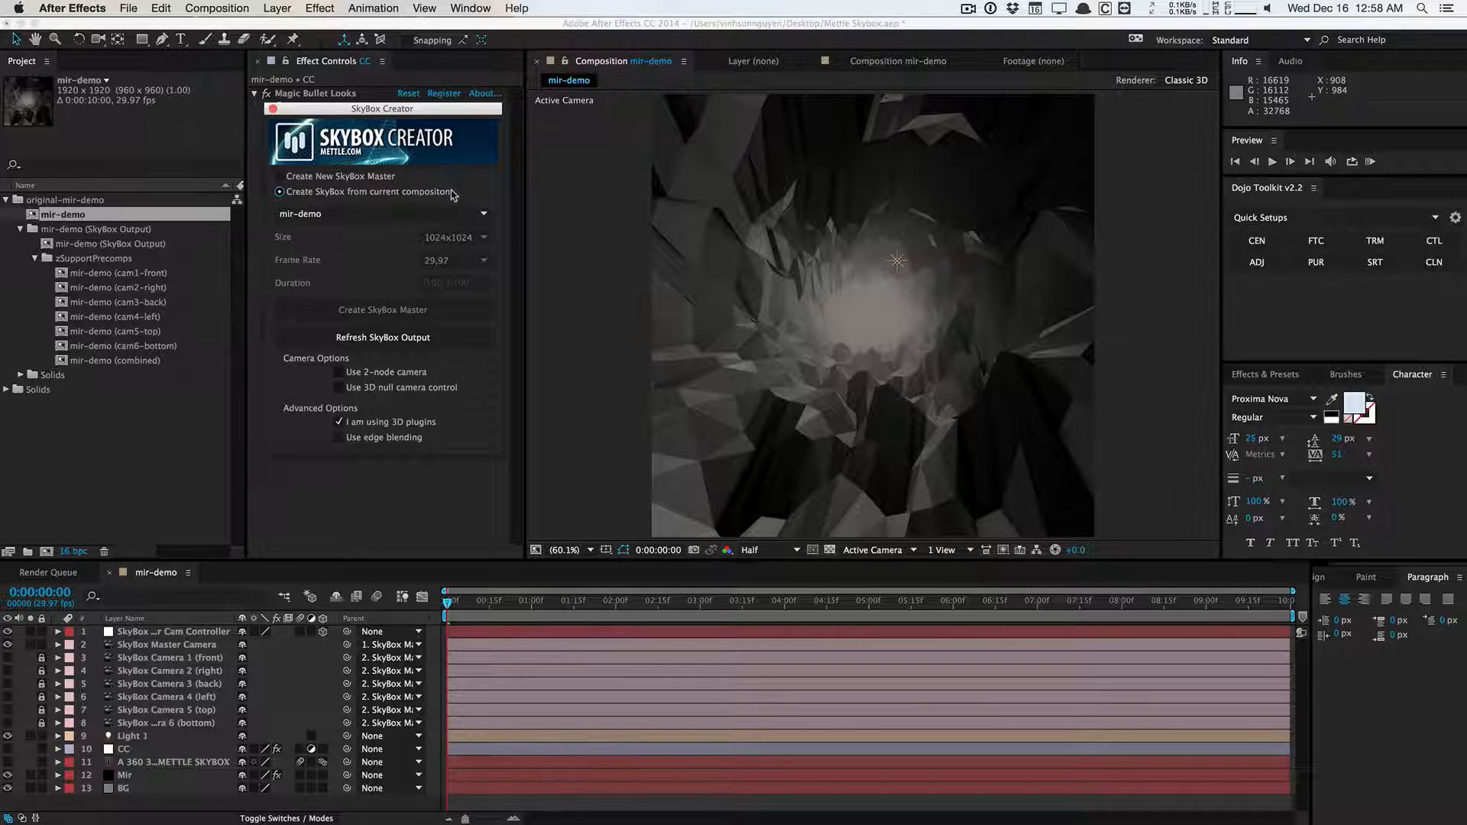
pyautogui.click(358, 176)
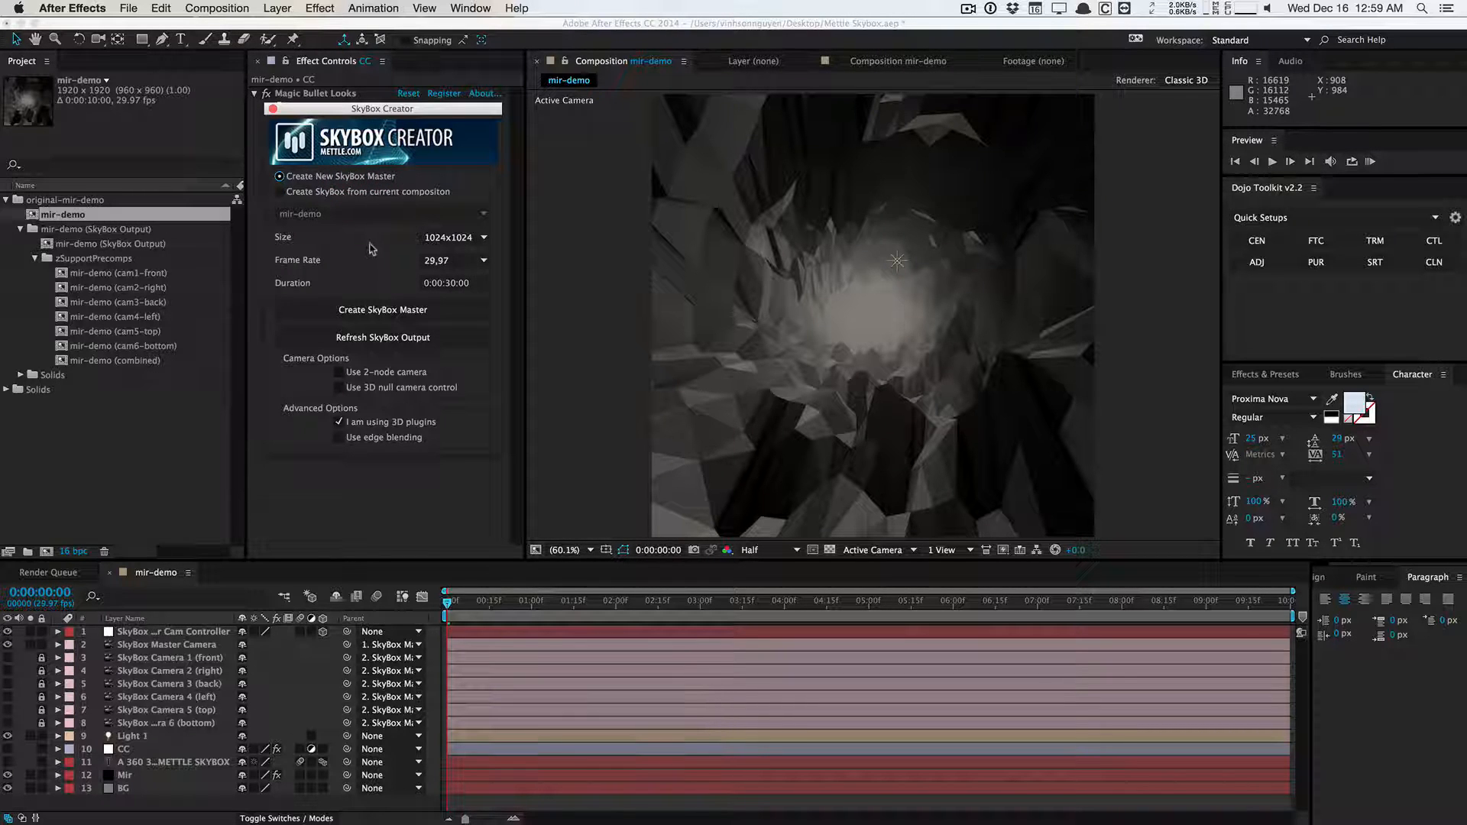
pyautogui.click(464, 240)
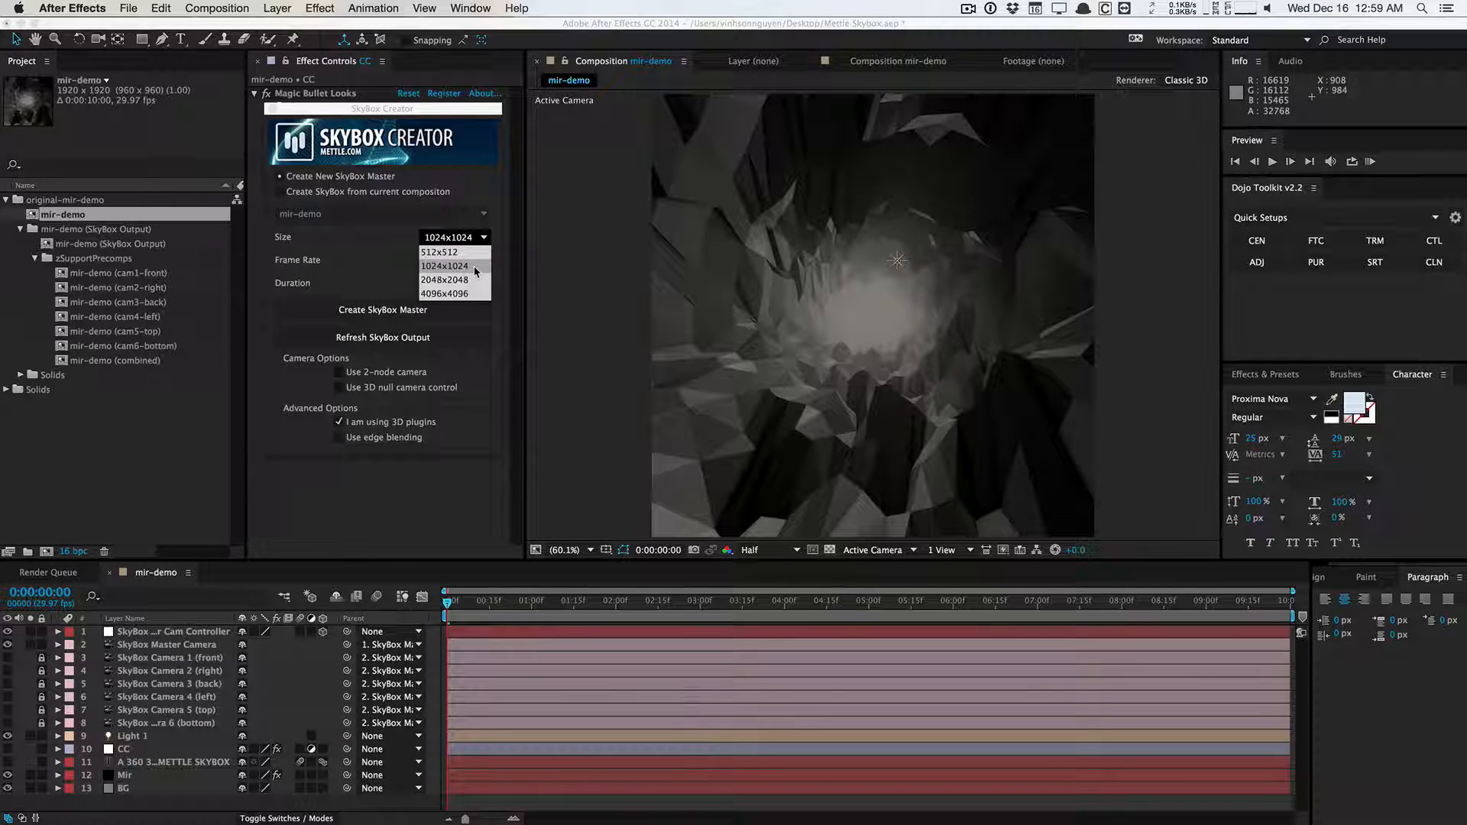
pyautogui.click(474, 267)
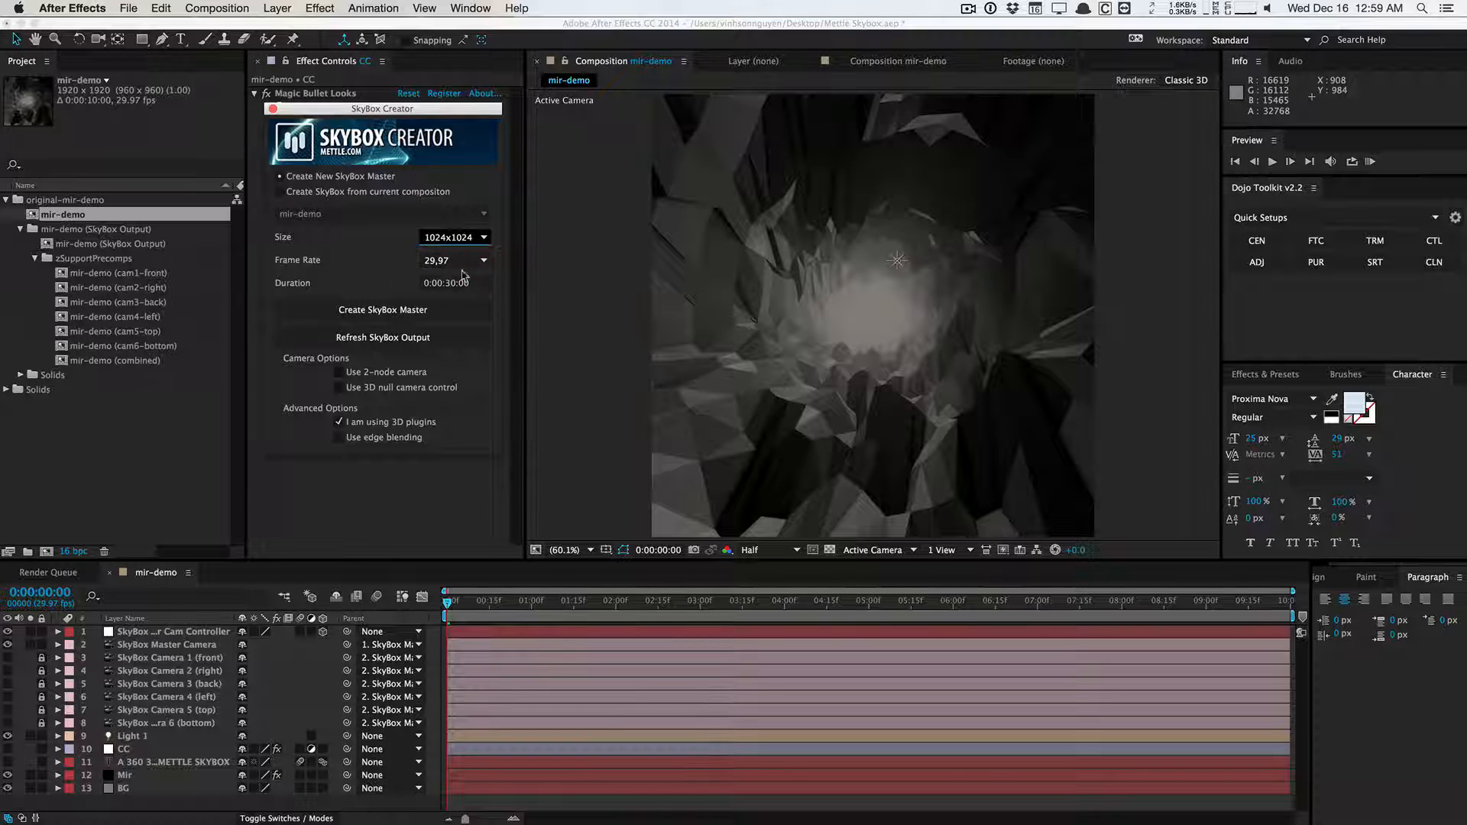
pyautogui.click(465, 262)
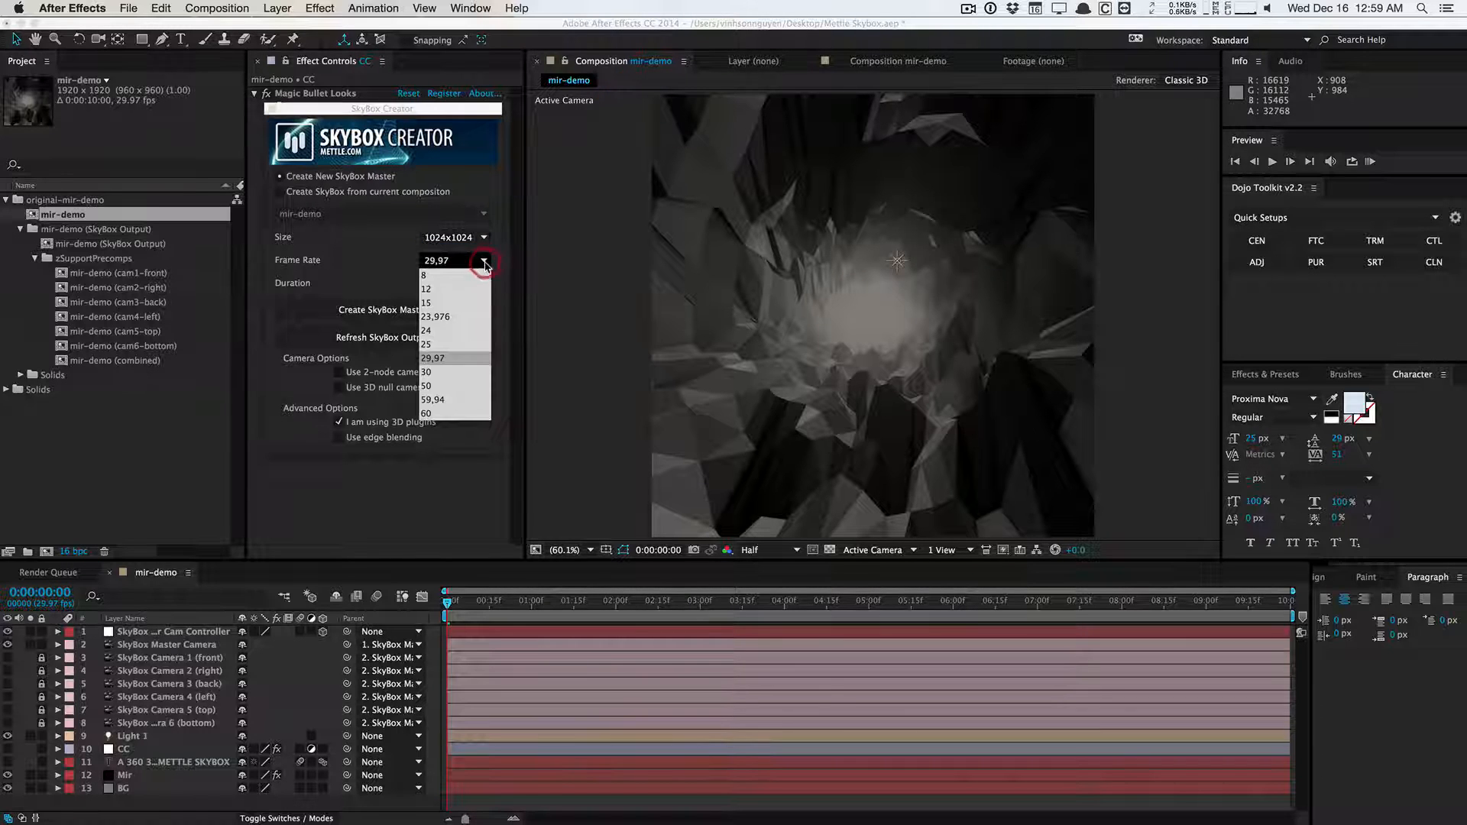
pyautogui.click(469, 331)
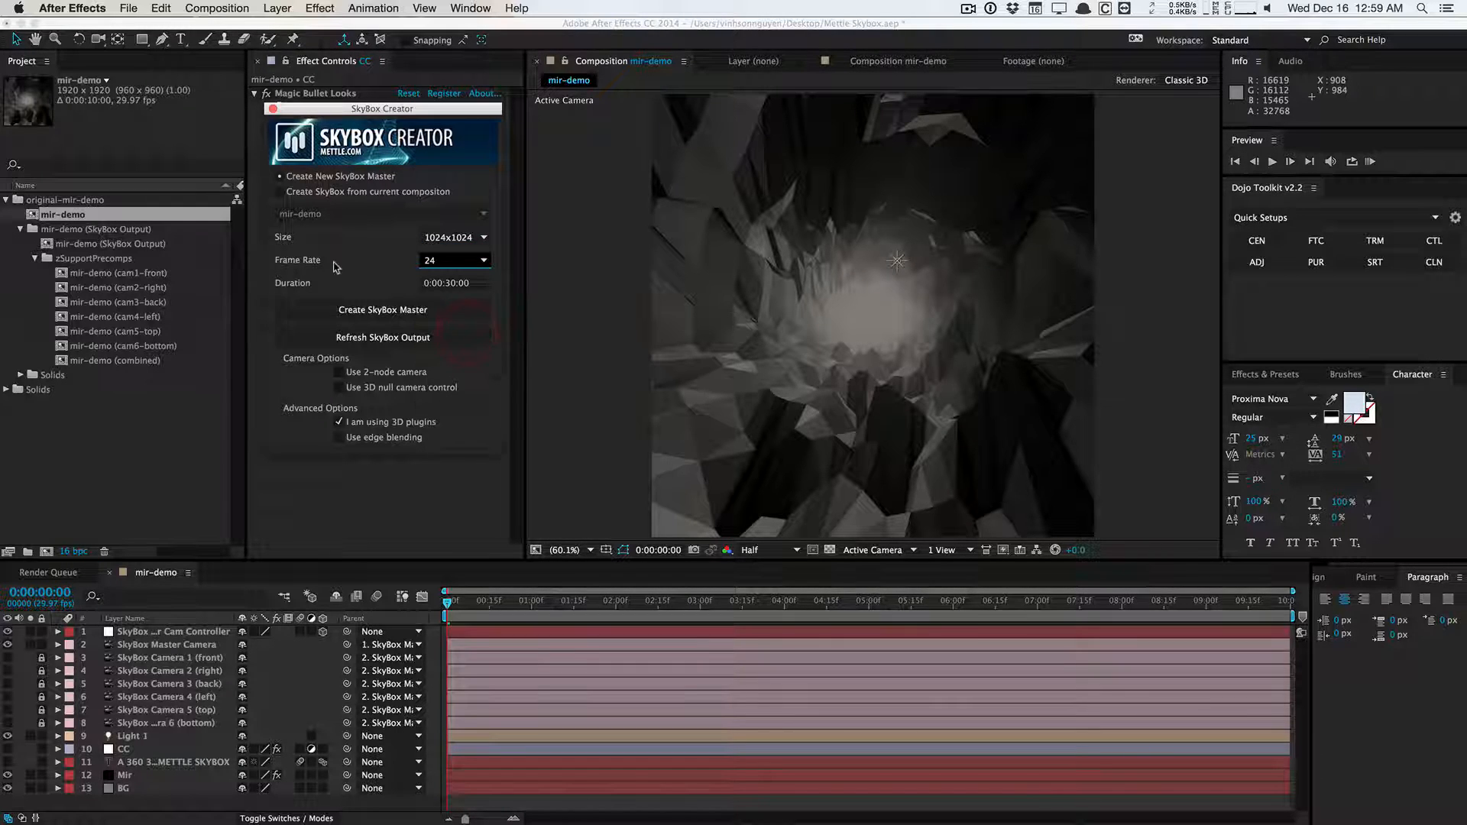
pyautogui.click(454, 284)
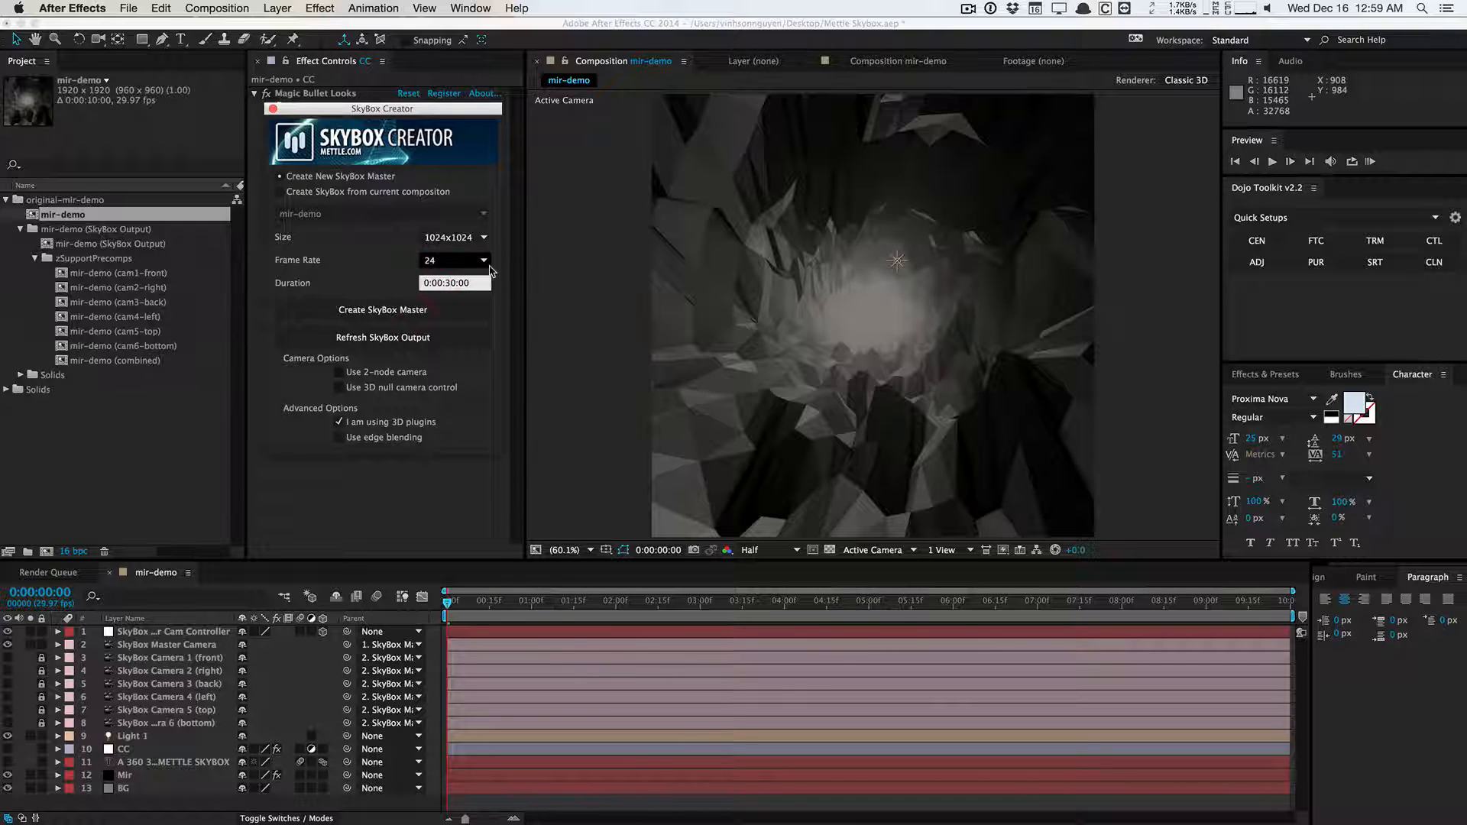
pyautogui.click(396, 279)
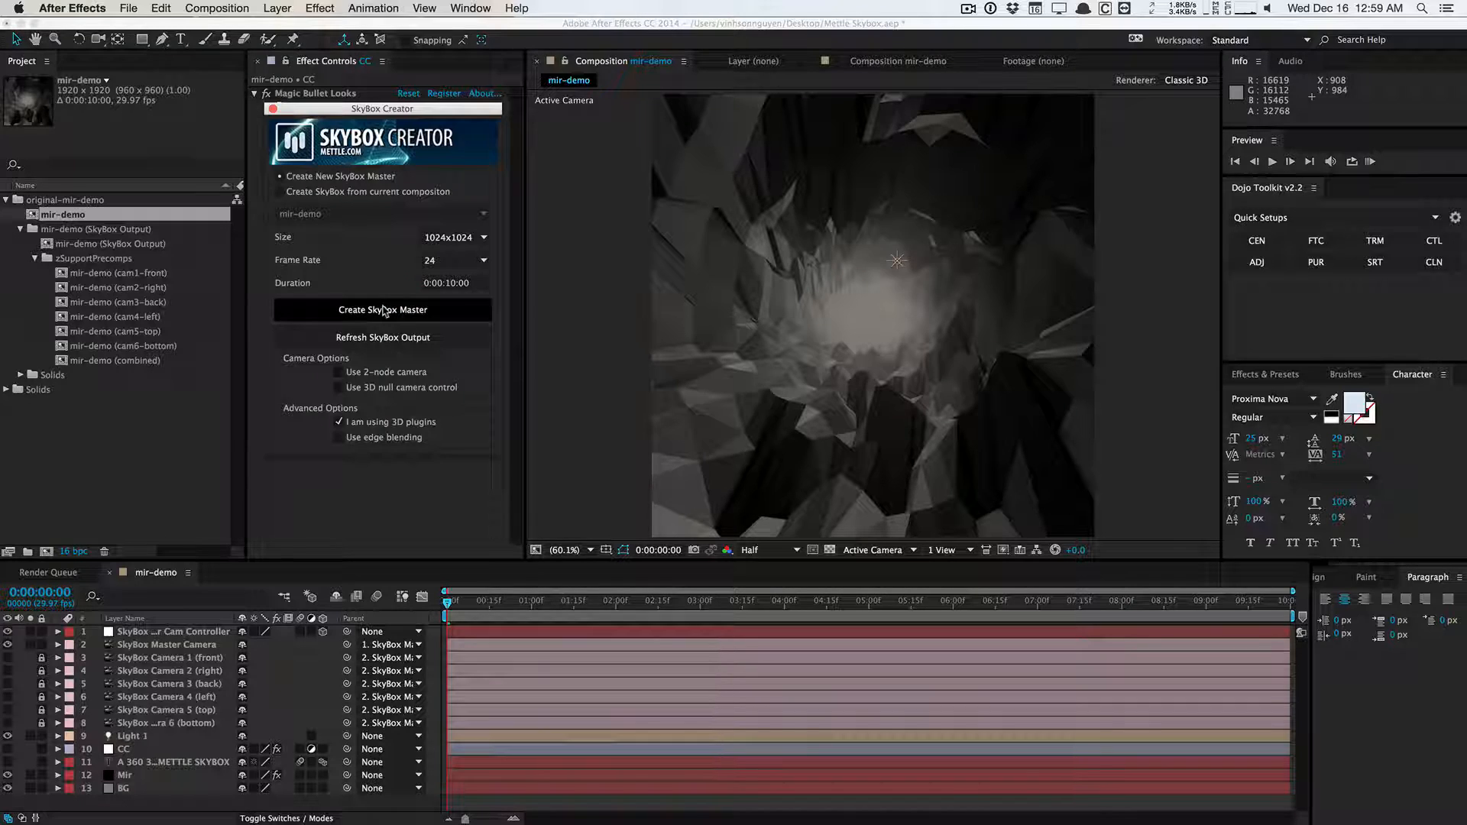
# Enable the 2-node camera and 3D null camera control options and create the SkyBox master.
pyautogui.click(358, 373)
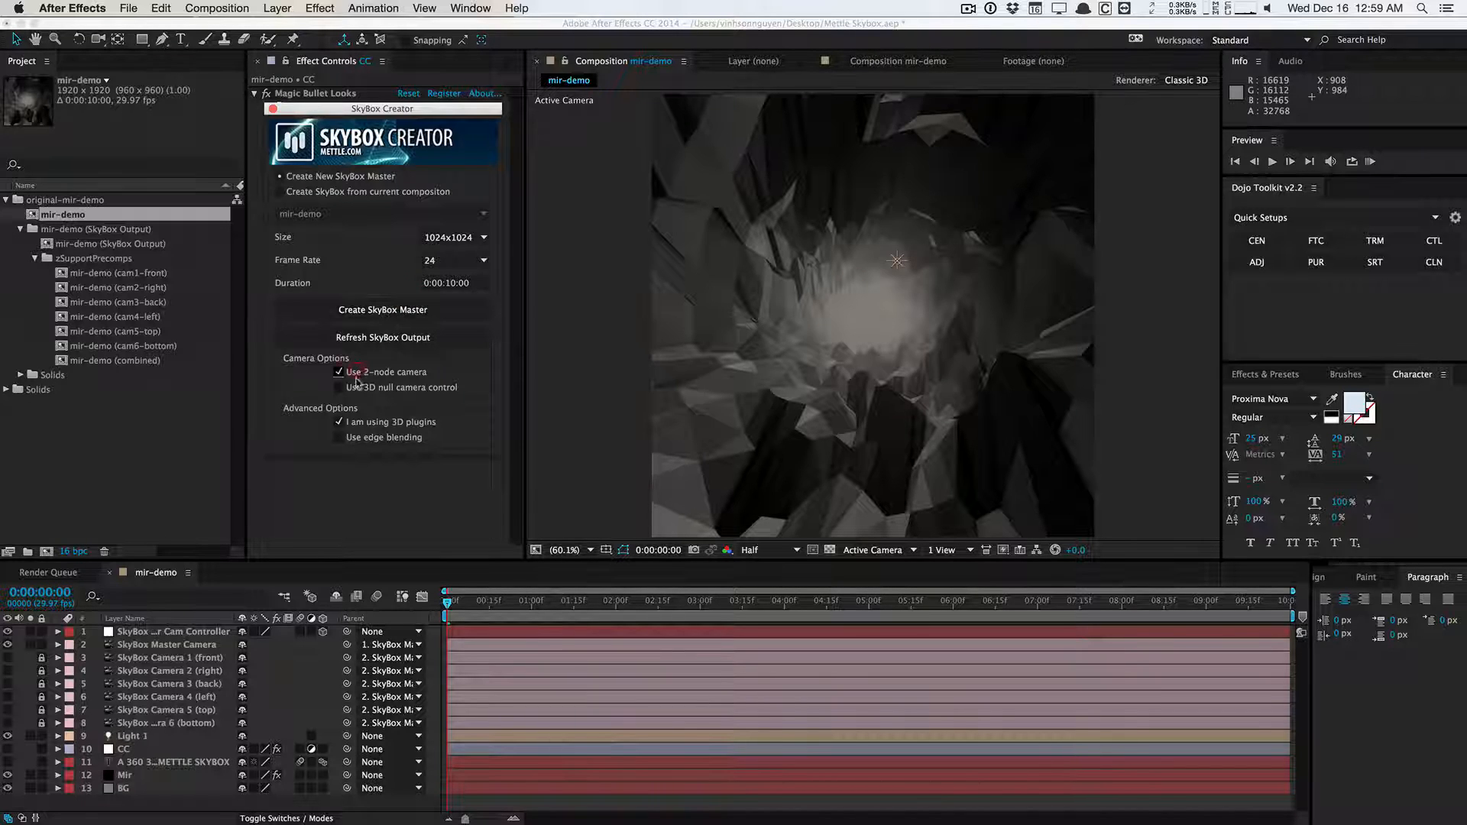
pyautogui.click(339, 387)
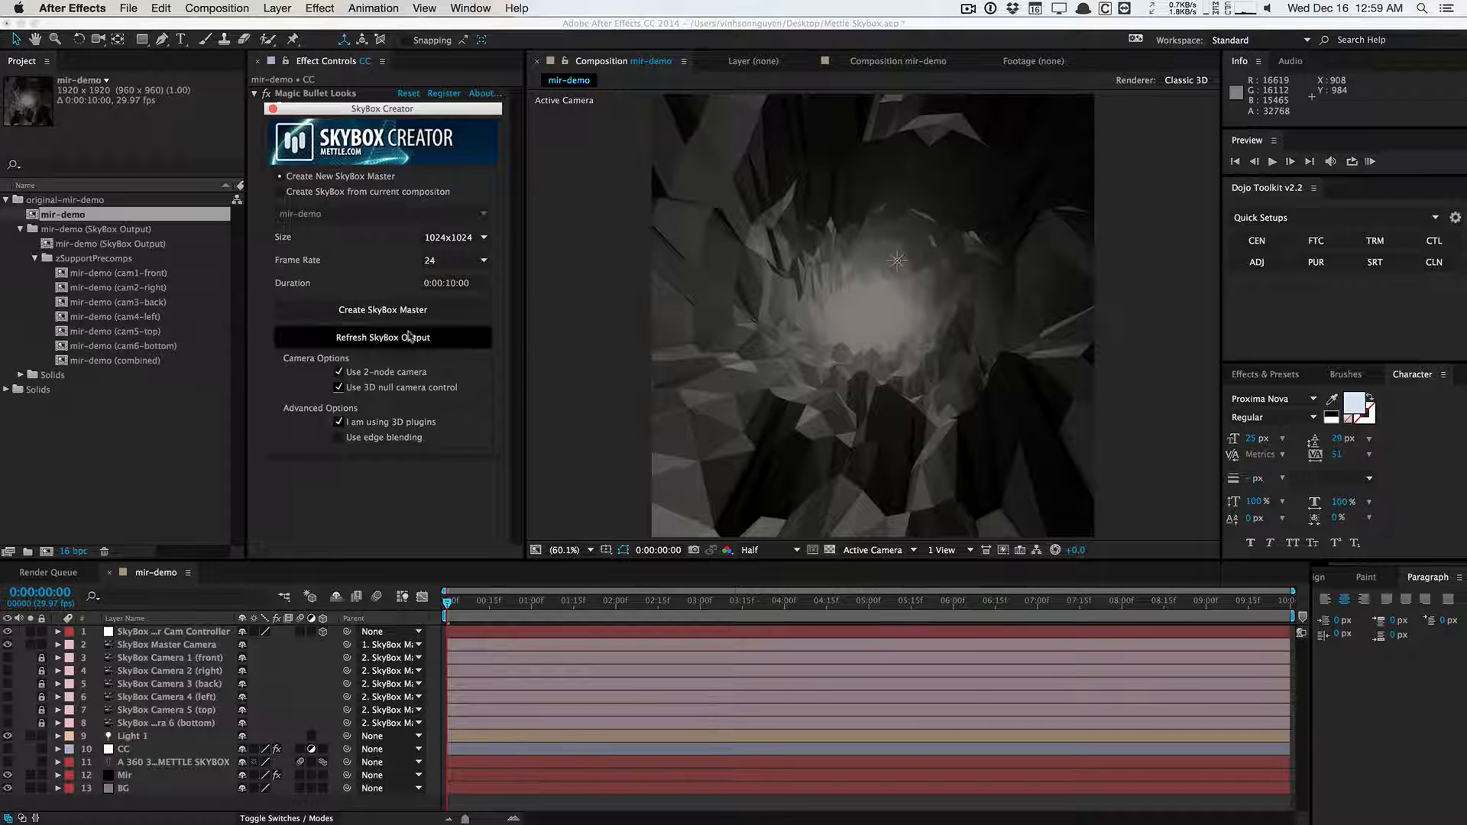
pyautogui.click(405, 315)
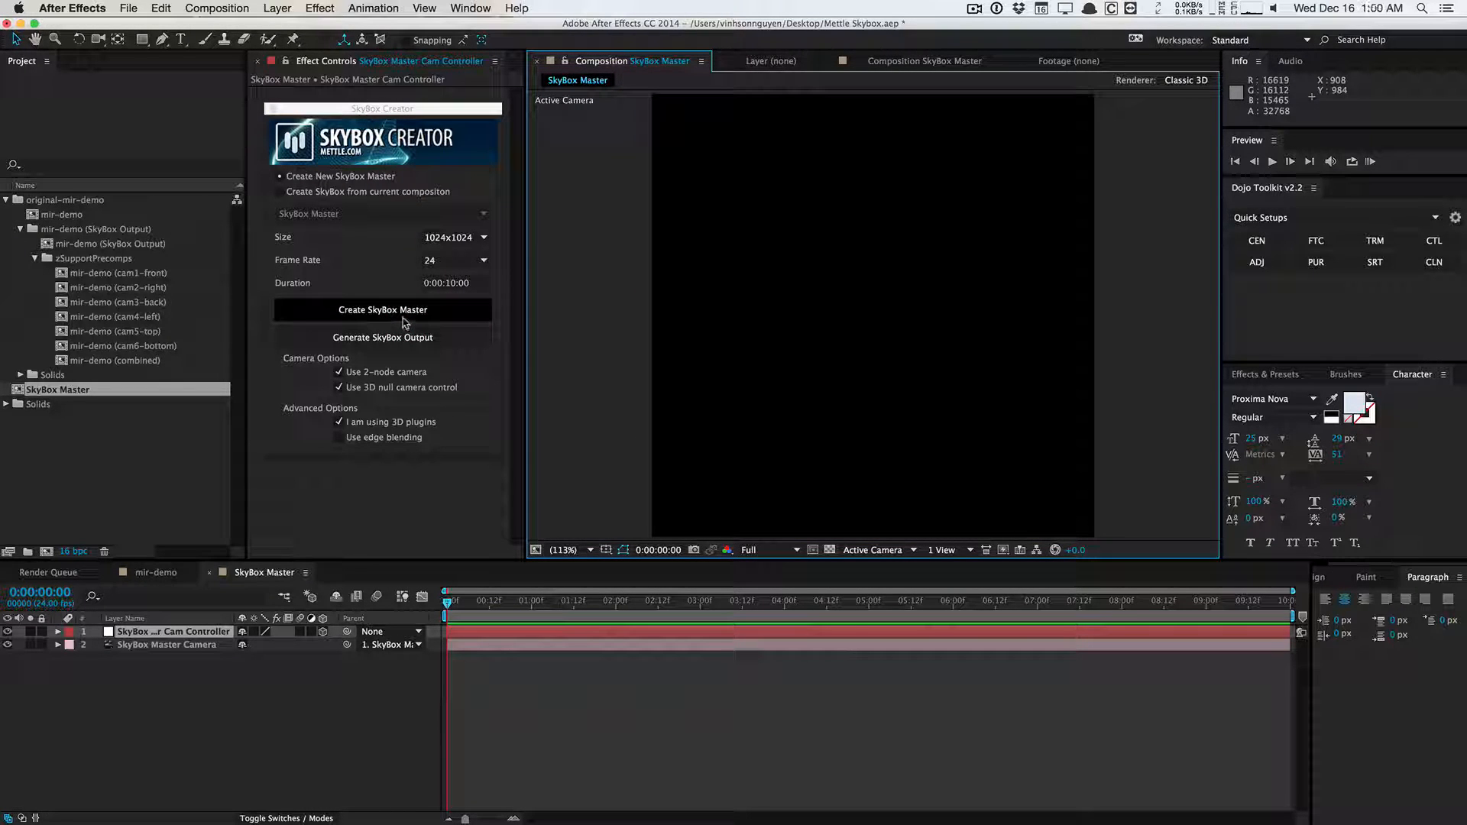
# Paste the copied light, CC, text, Mir and BG layers into SkyBox Master and move them below the camera layers.
pyautogui.click(150, 646)
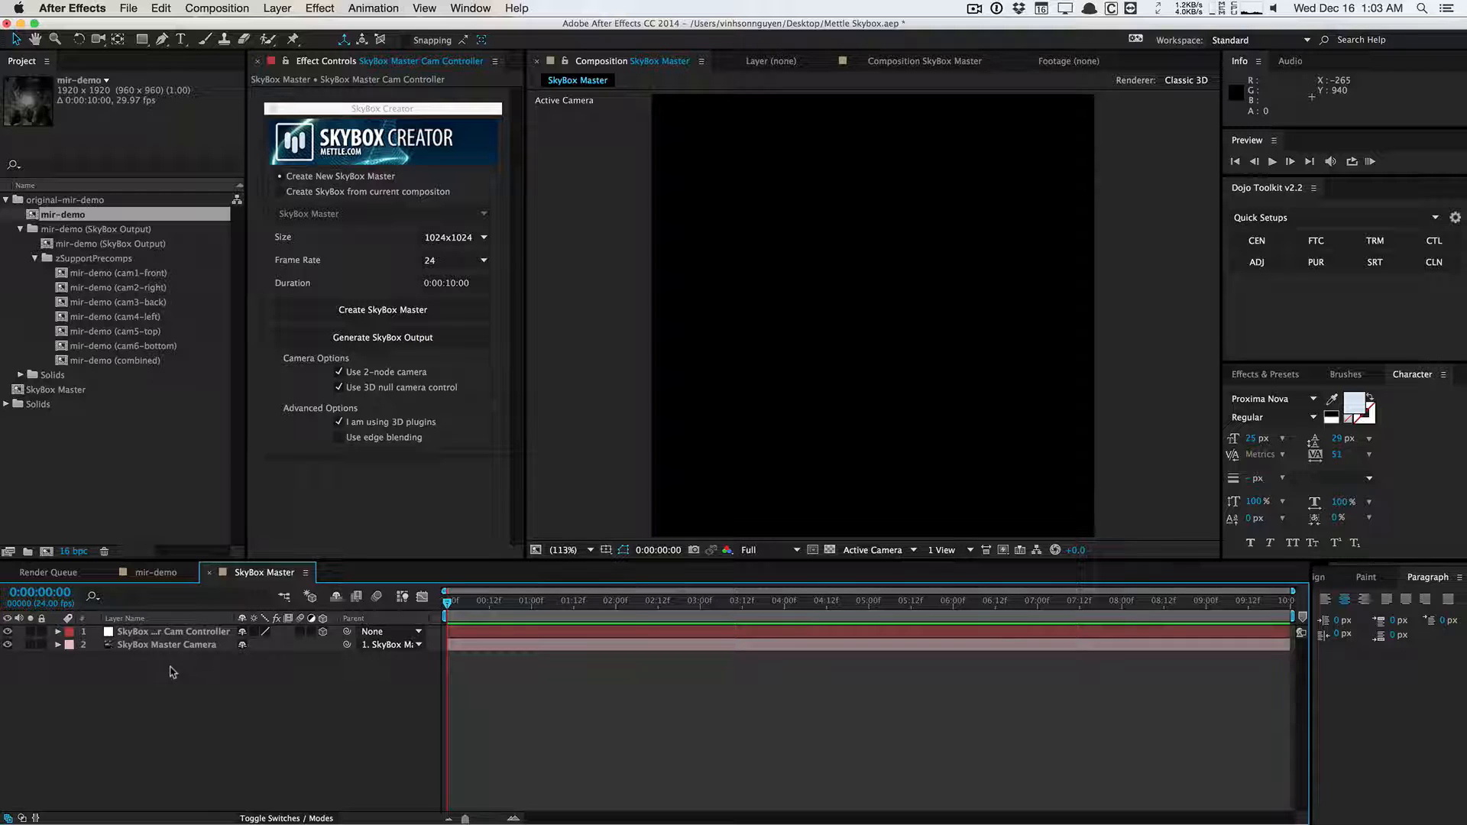
pyautogui.press('super+v')
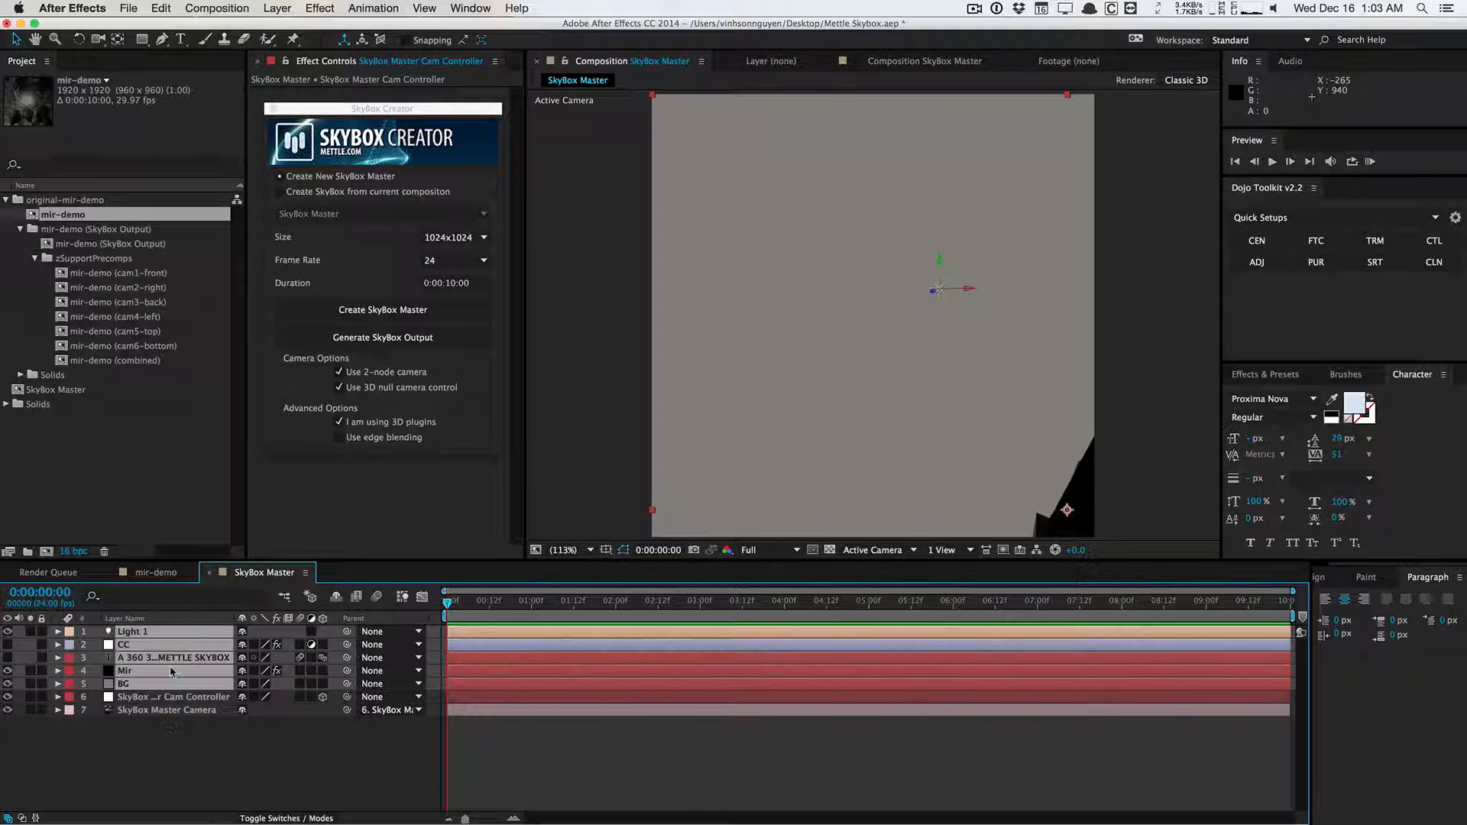
pyautogui.moveTo(172, 665); pyautogui.dragTo(179, 720)
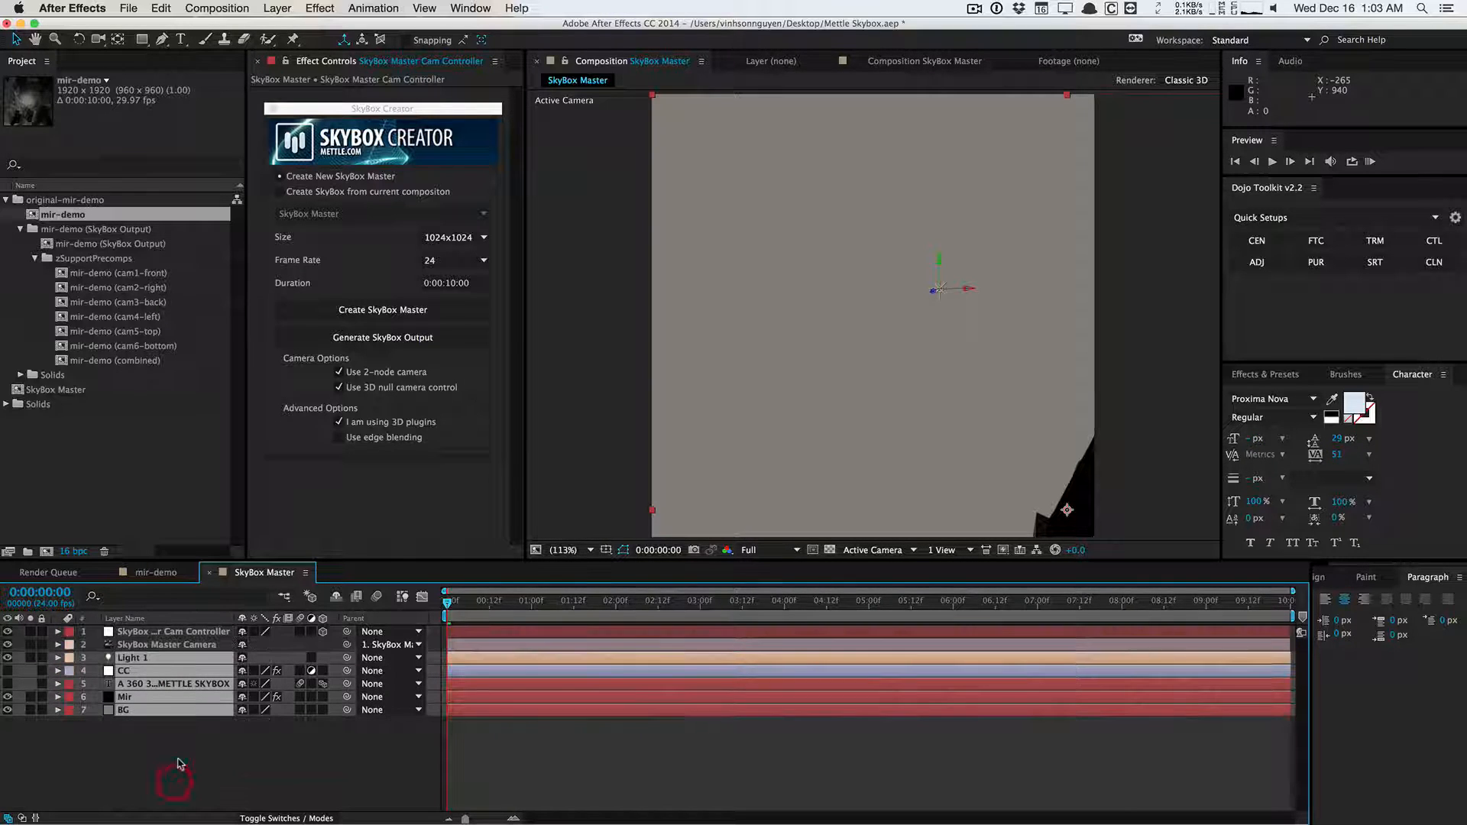
pyautogui.click(184, 761)
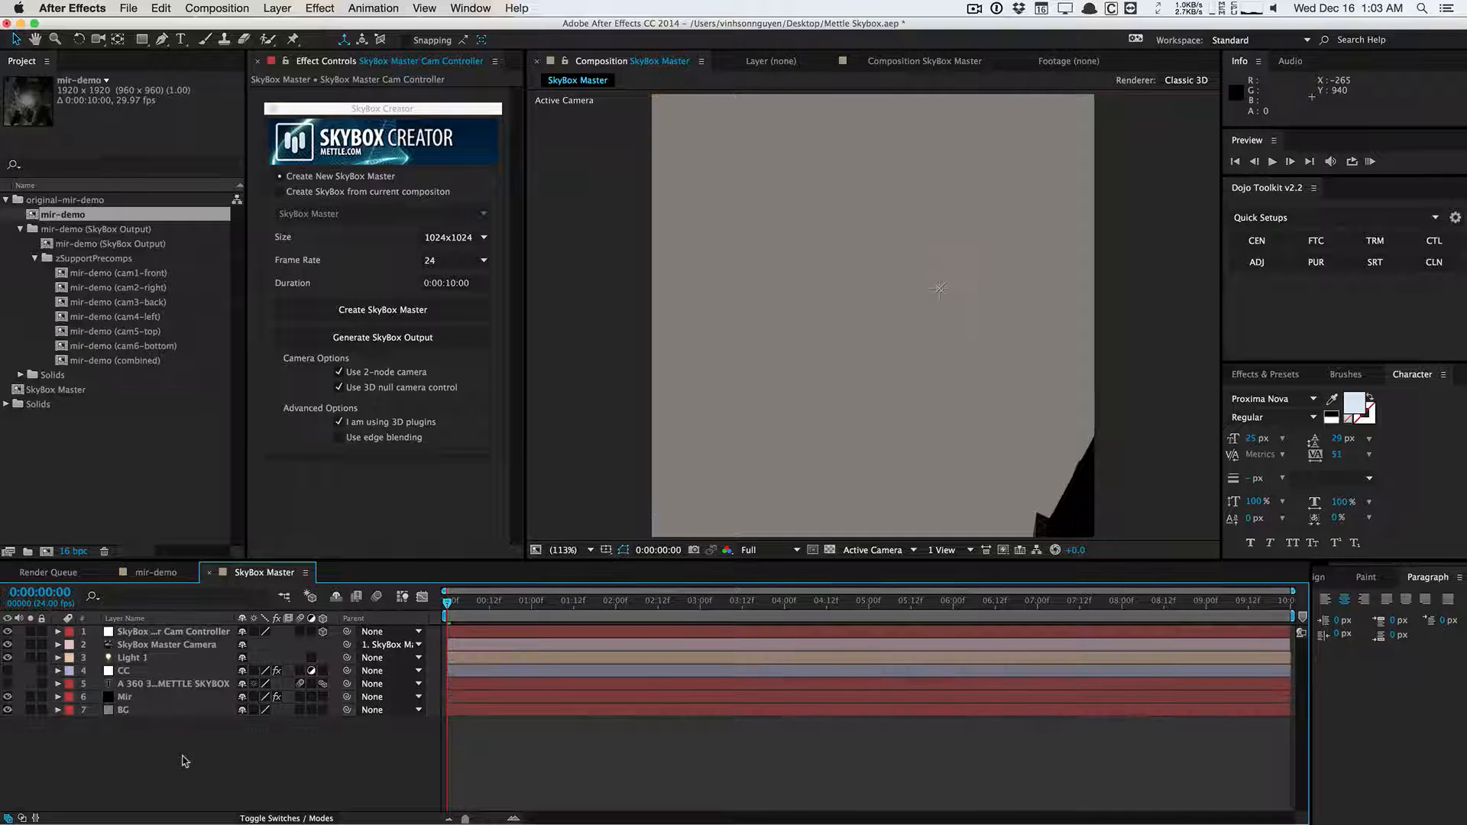
# Keyframe the Cam Controller's Position at 0:00:00:00, set its Z to -1983 at 0:00:05:00, and scrub through the camera move.
pyautogui.click(184, 632)
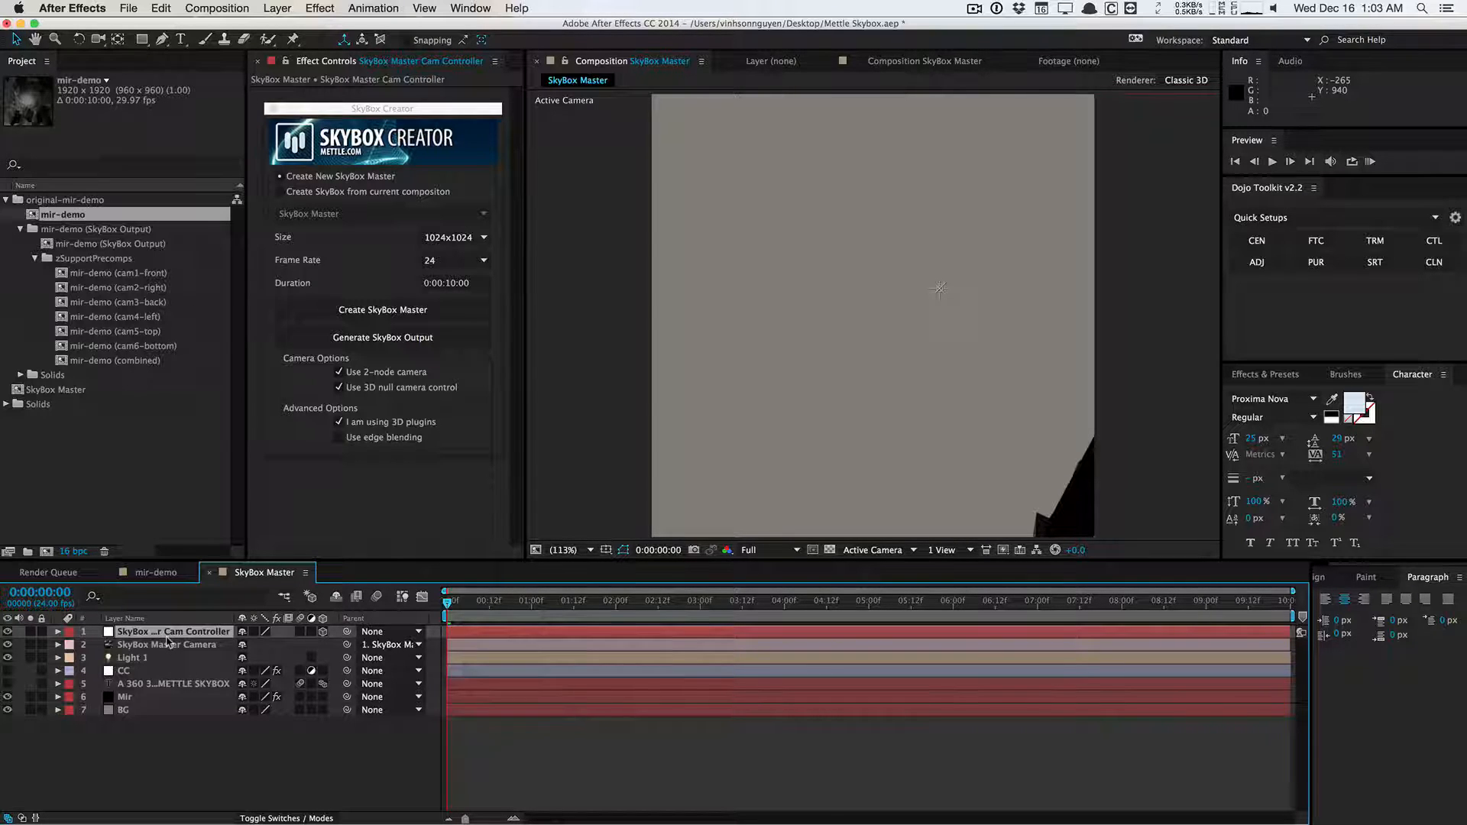
pyautogui.press('p')
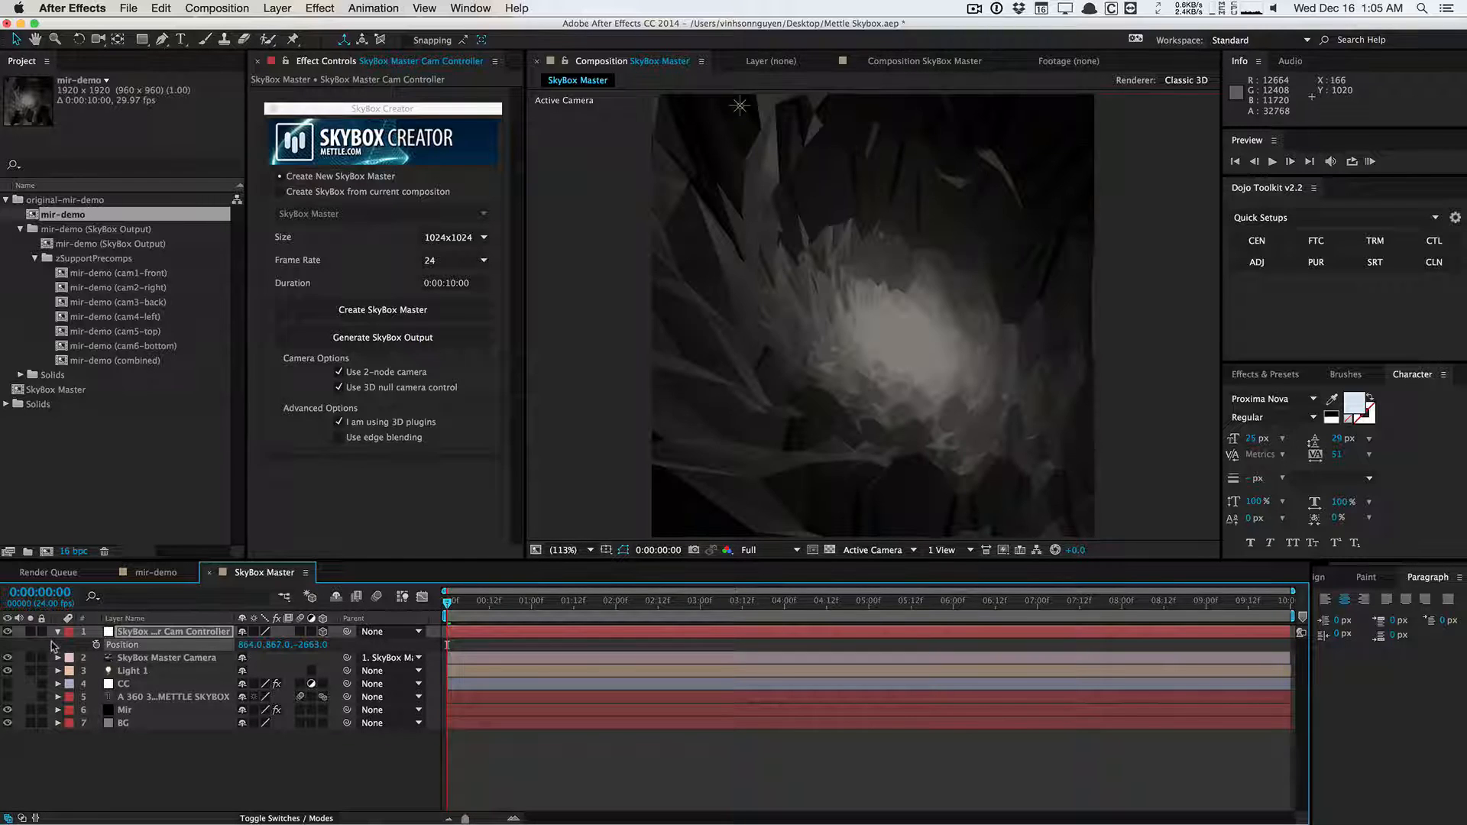
pyautogui.click(96, 645)
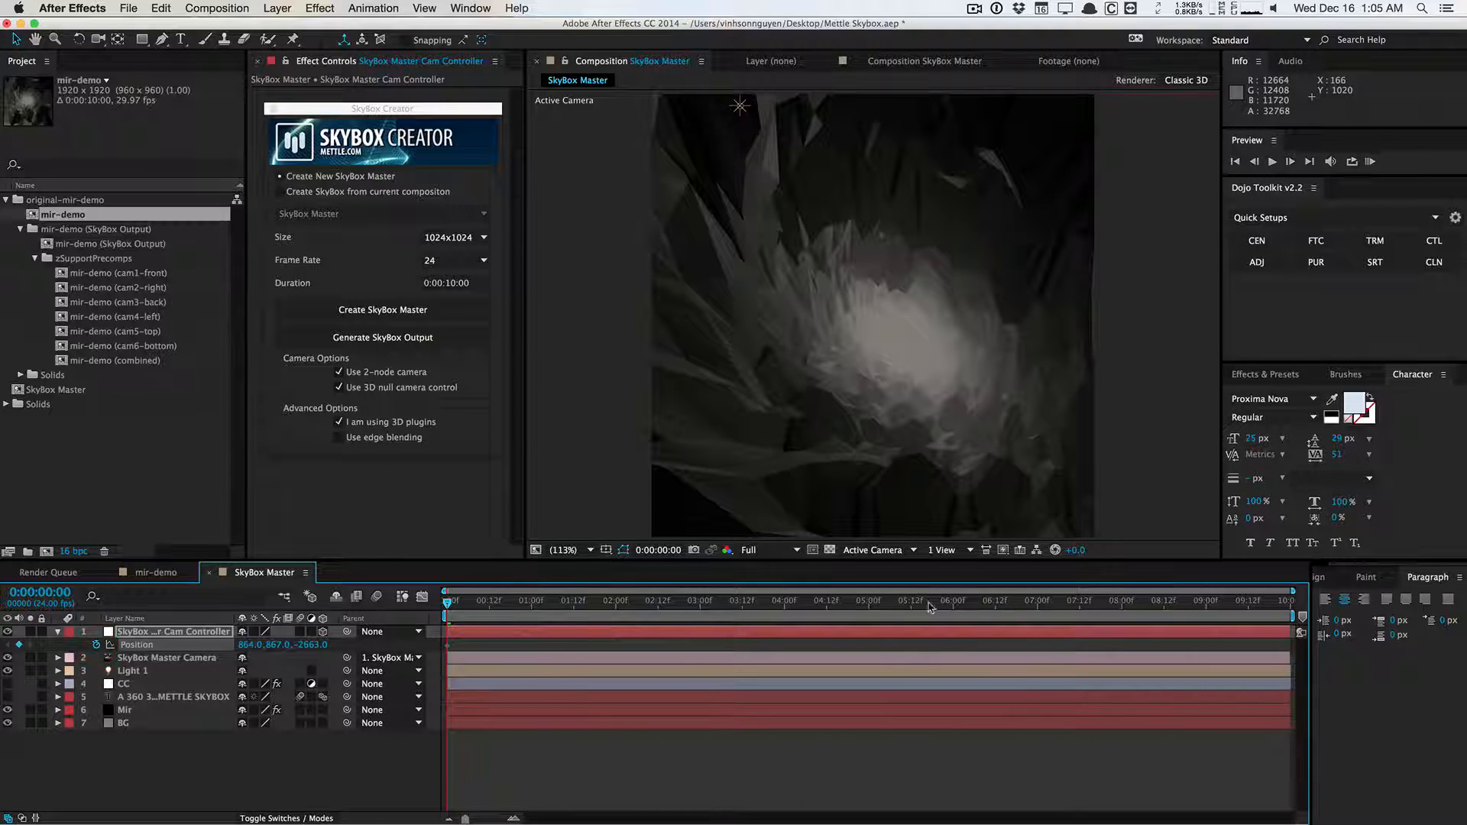
pyautogui.click(869, 604)
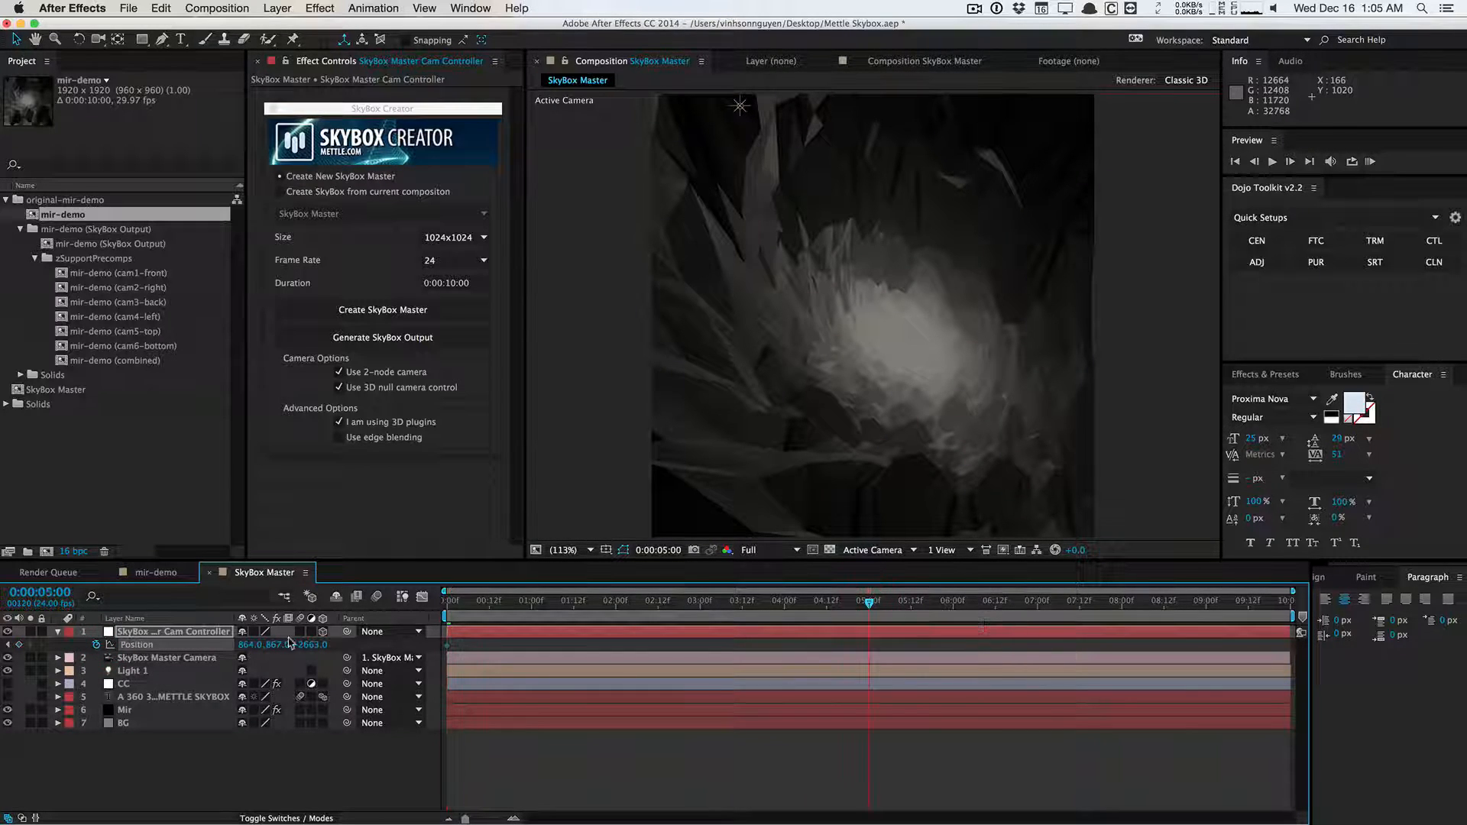
pyautogui.moveTo(312, 644); pyautogui.dragTo(771, 582)
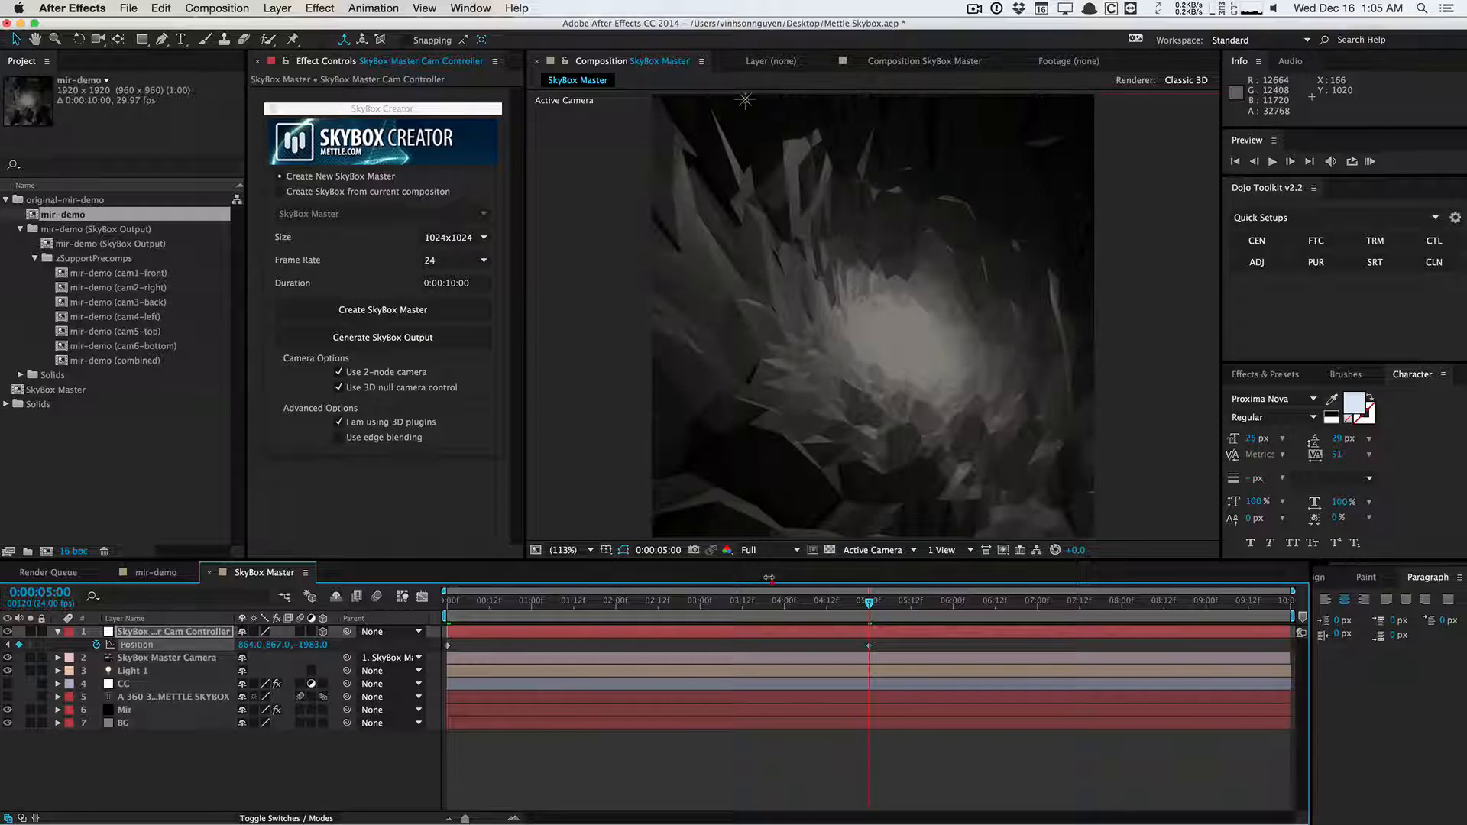
pyautogui.moveTo(460, 601)
pyautogui.mouseDown()
pyautogui.moveTo(816, 566)
pyautogui.moveTo(432, 608)
pyautogui.mouseUp()
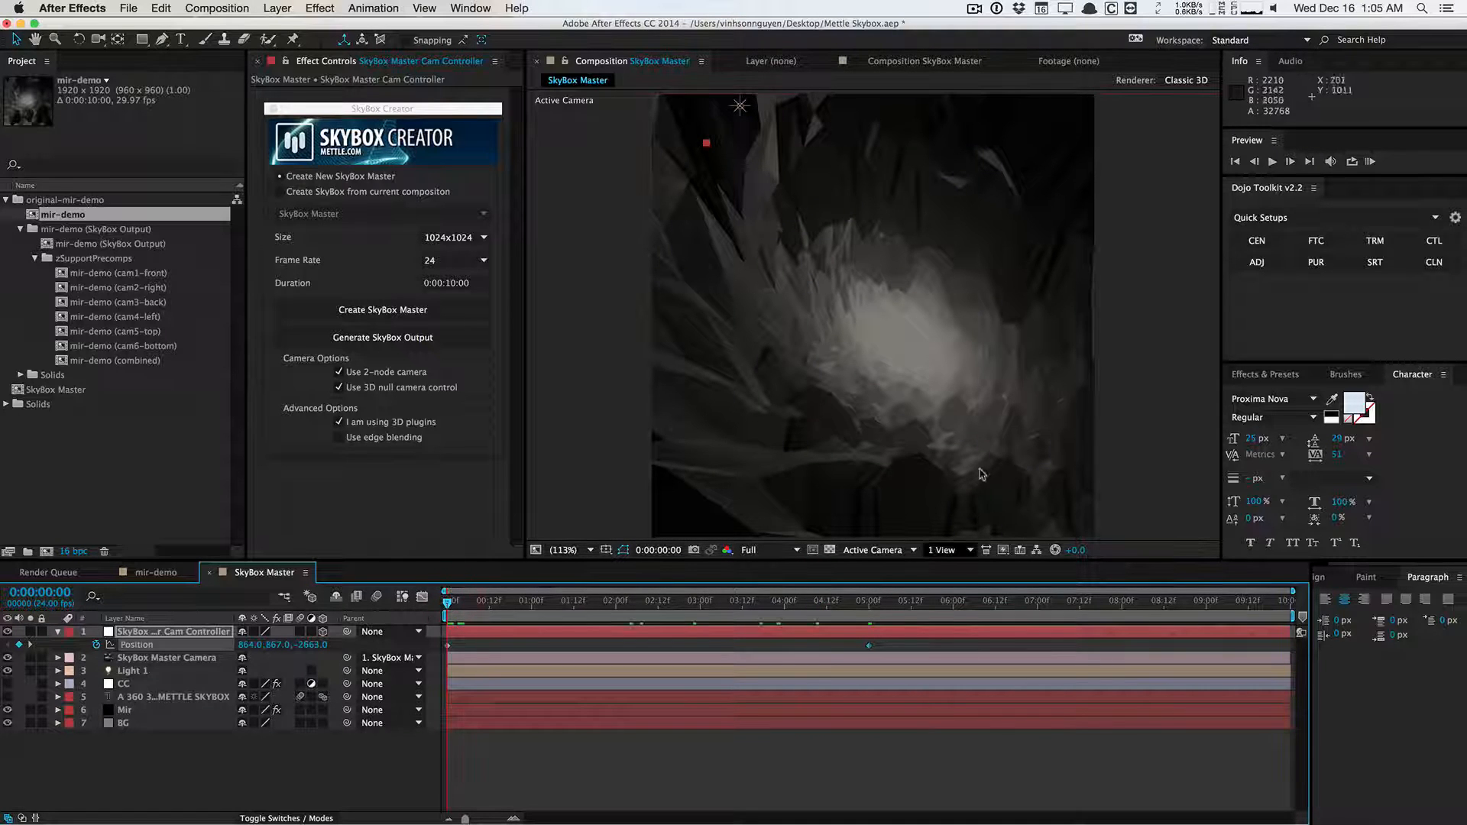
pyautogui.moveTo(458, 608); pyautogui.dragTo(723, 603)
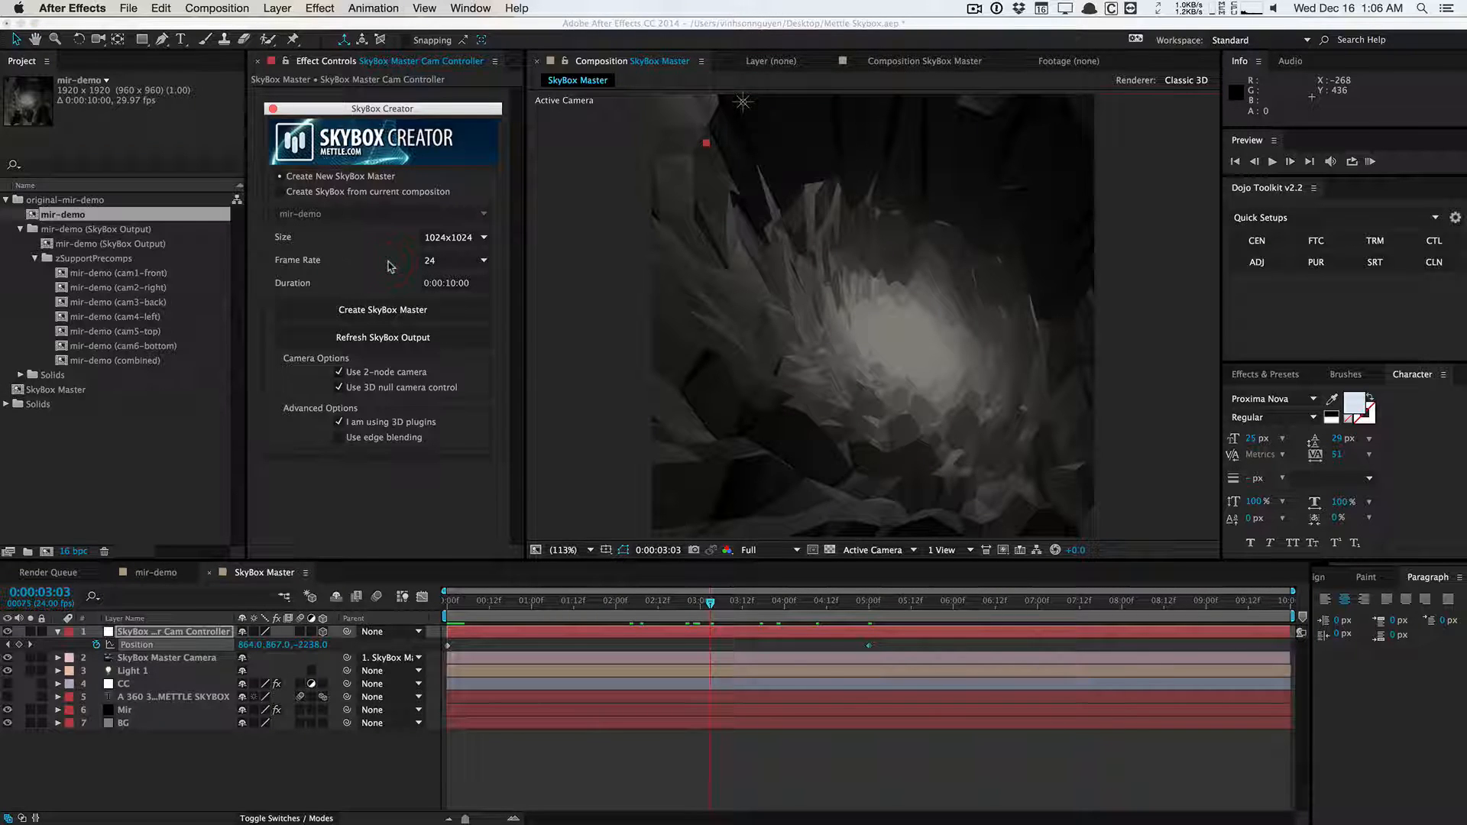
# Set SkyBox Creator to create from the current composition, choose SkyBox Master as the source, and generate the SkyBox output.
pyautogui.click(355, 193)
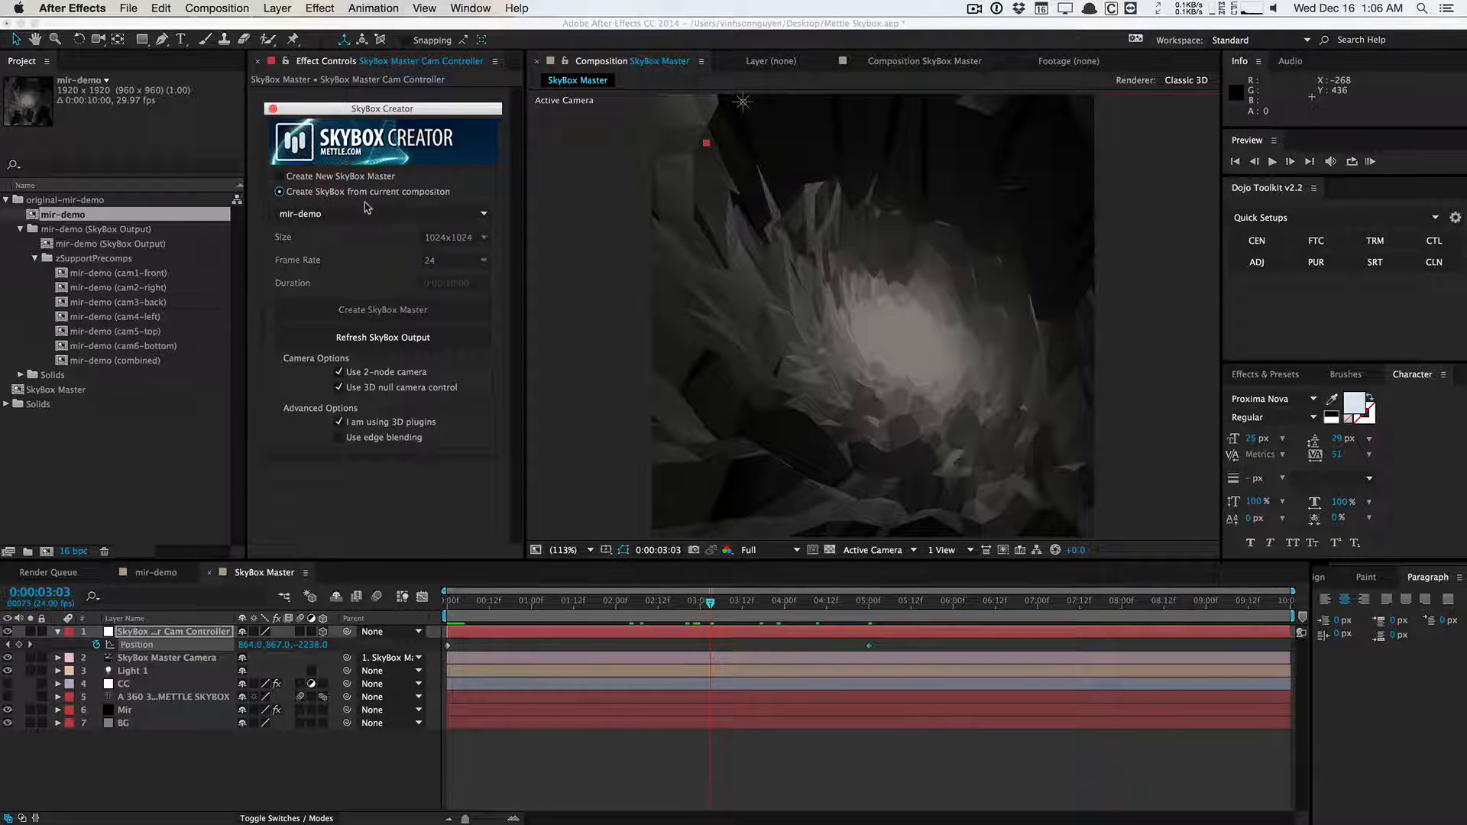
pyautogui.click(201, 766)
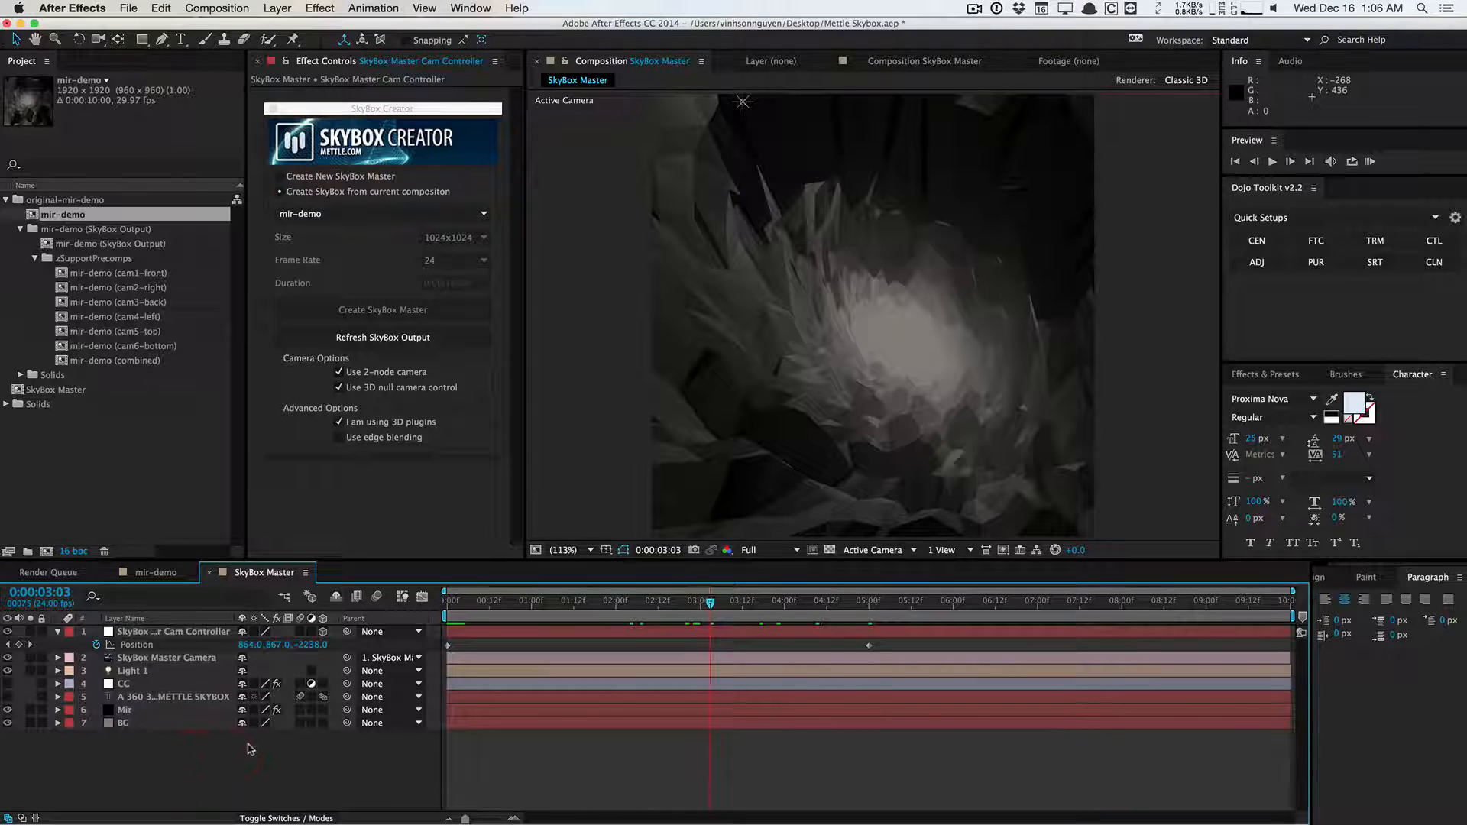
pyautogui.click(382, 214)
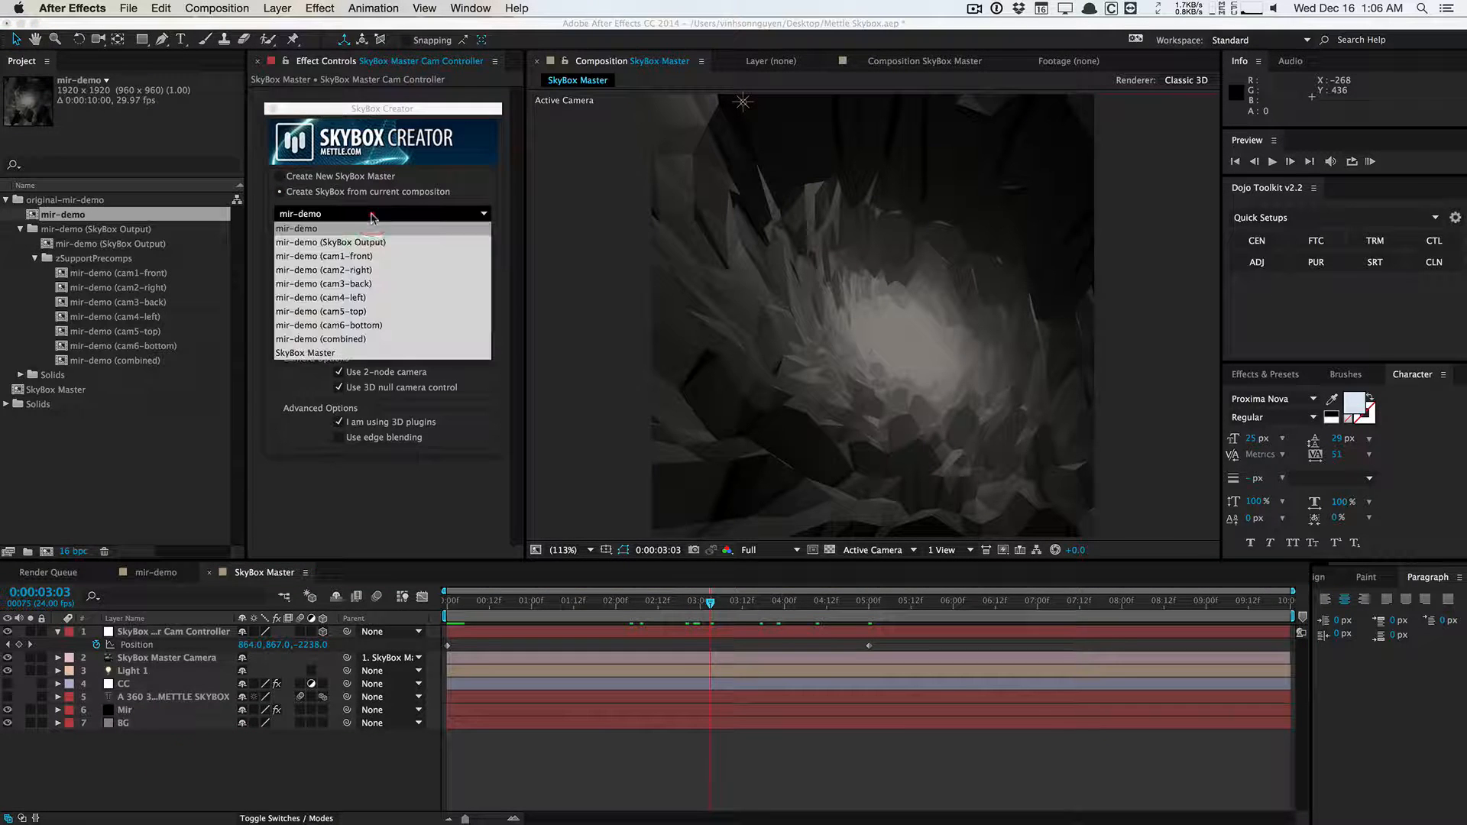
pyautogui.click(374, 353)
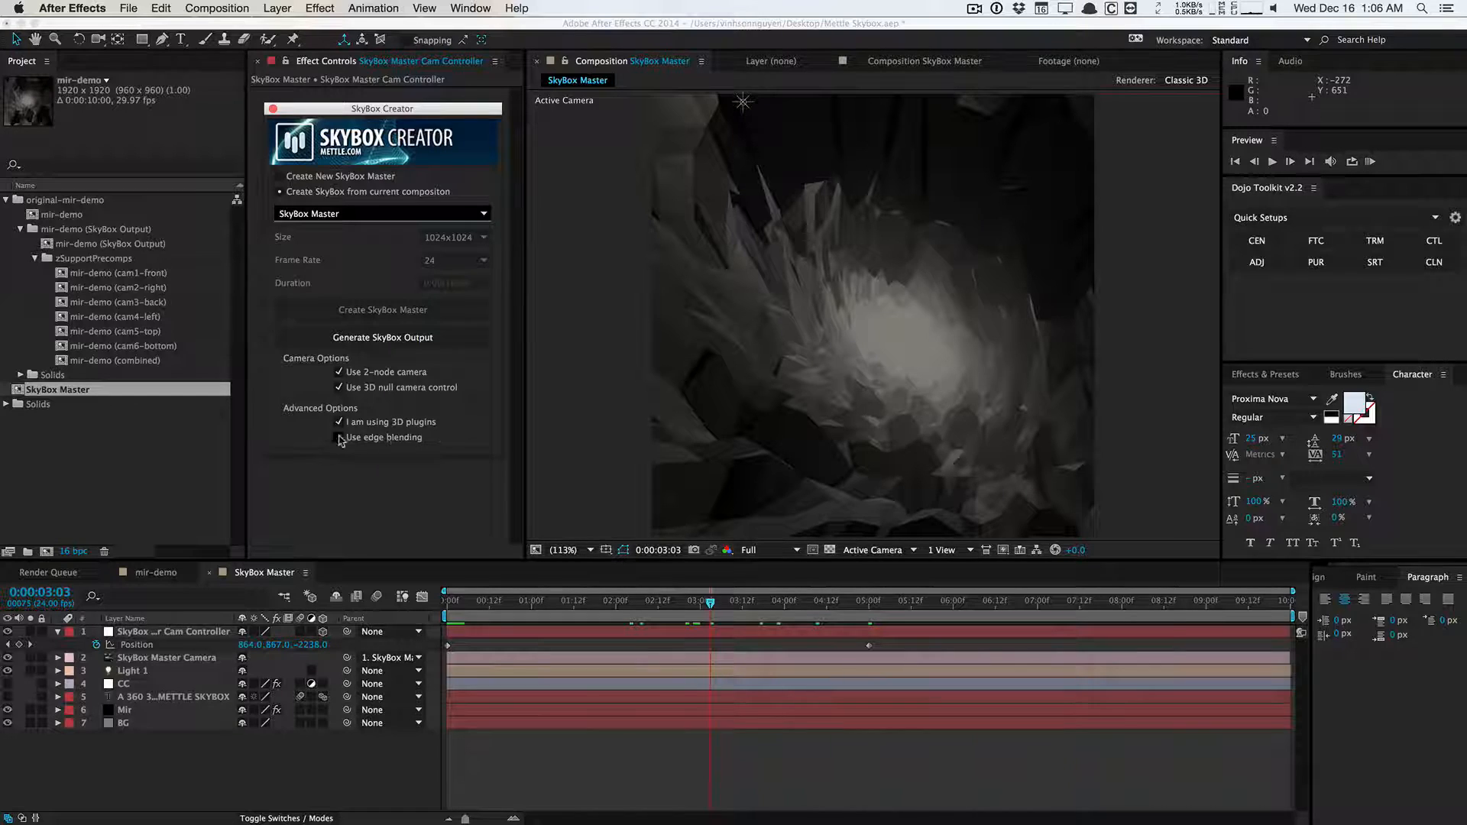
pyautogui.click(419, 344)
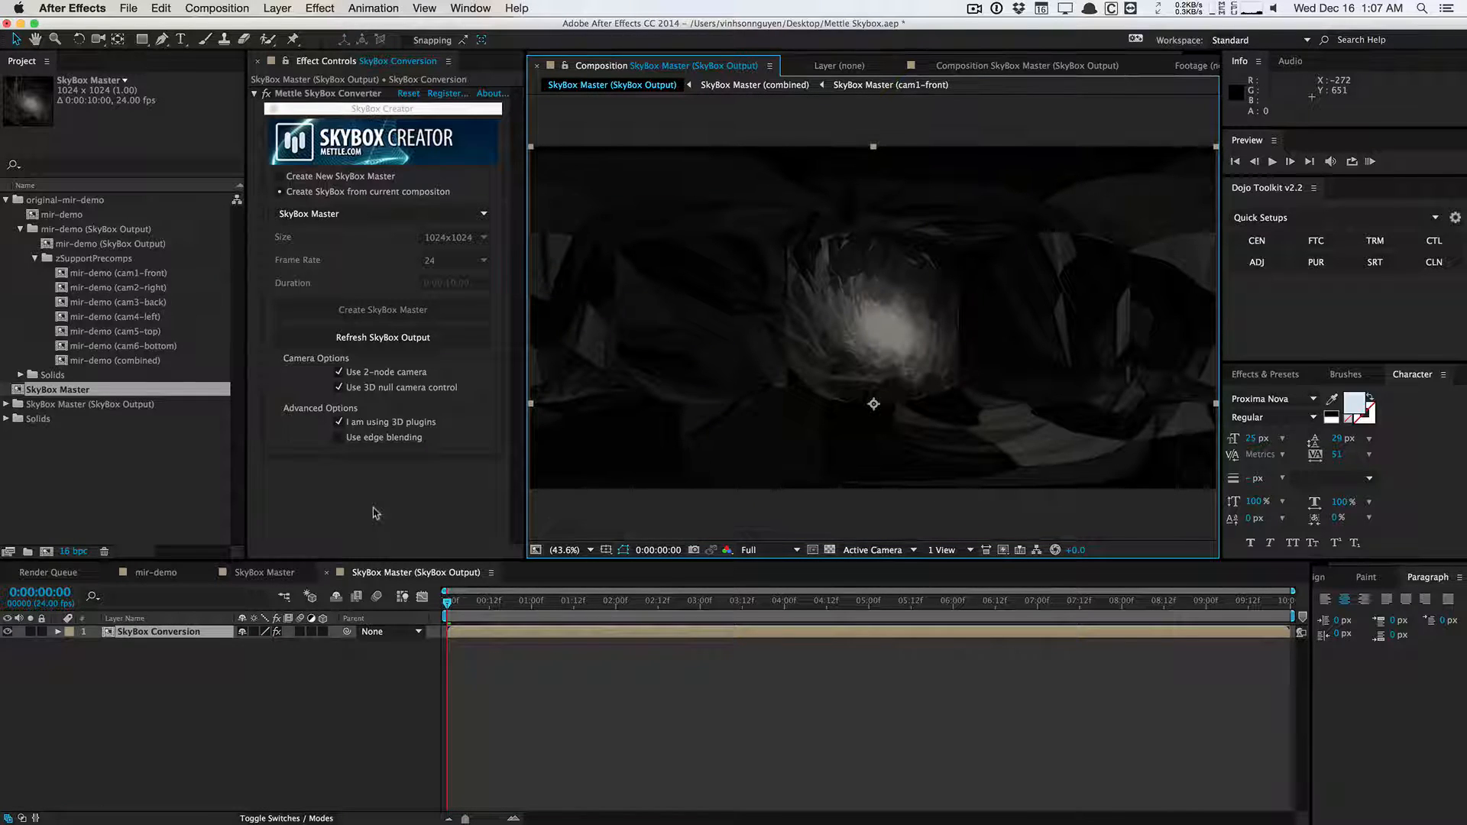
# In the SkyBox Master comp, unlock the six SkyBox cameras and select the layers from Camera 1 (front) through Camera 5 (top).
pyautogui.click(260, 574)
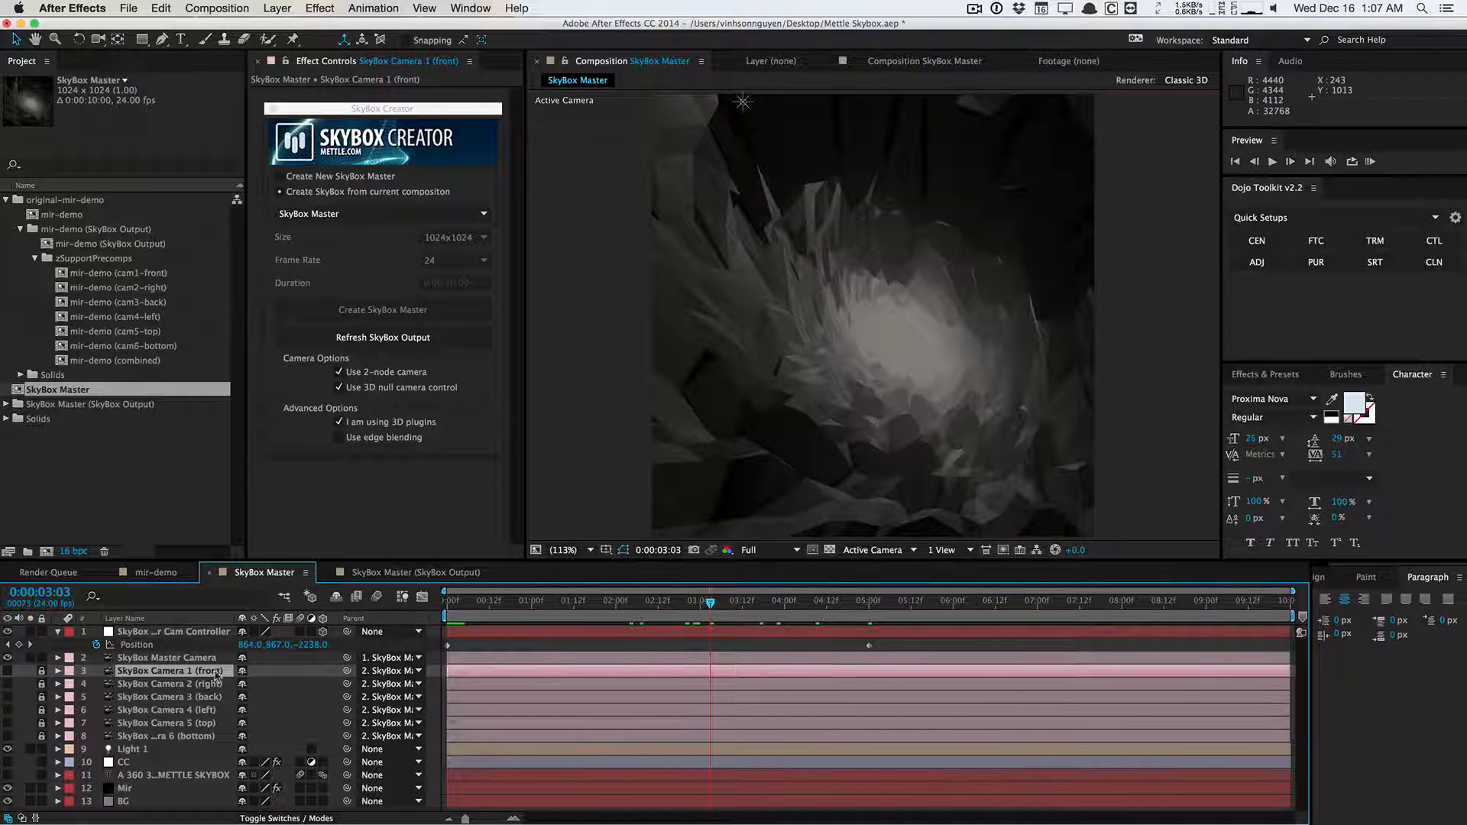
pyautogui.moveTo(41, 671); pyautogui.dragTo(42, 734)
pyautogui.click(185, 724)
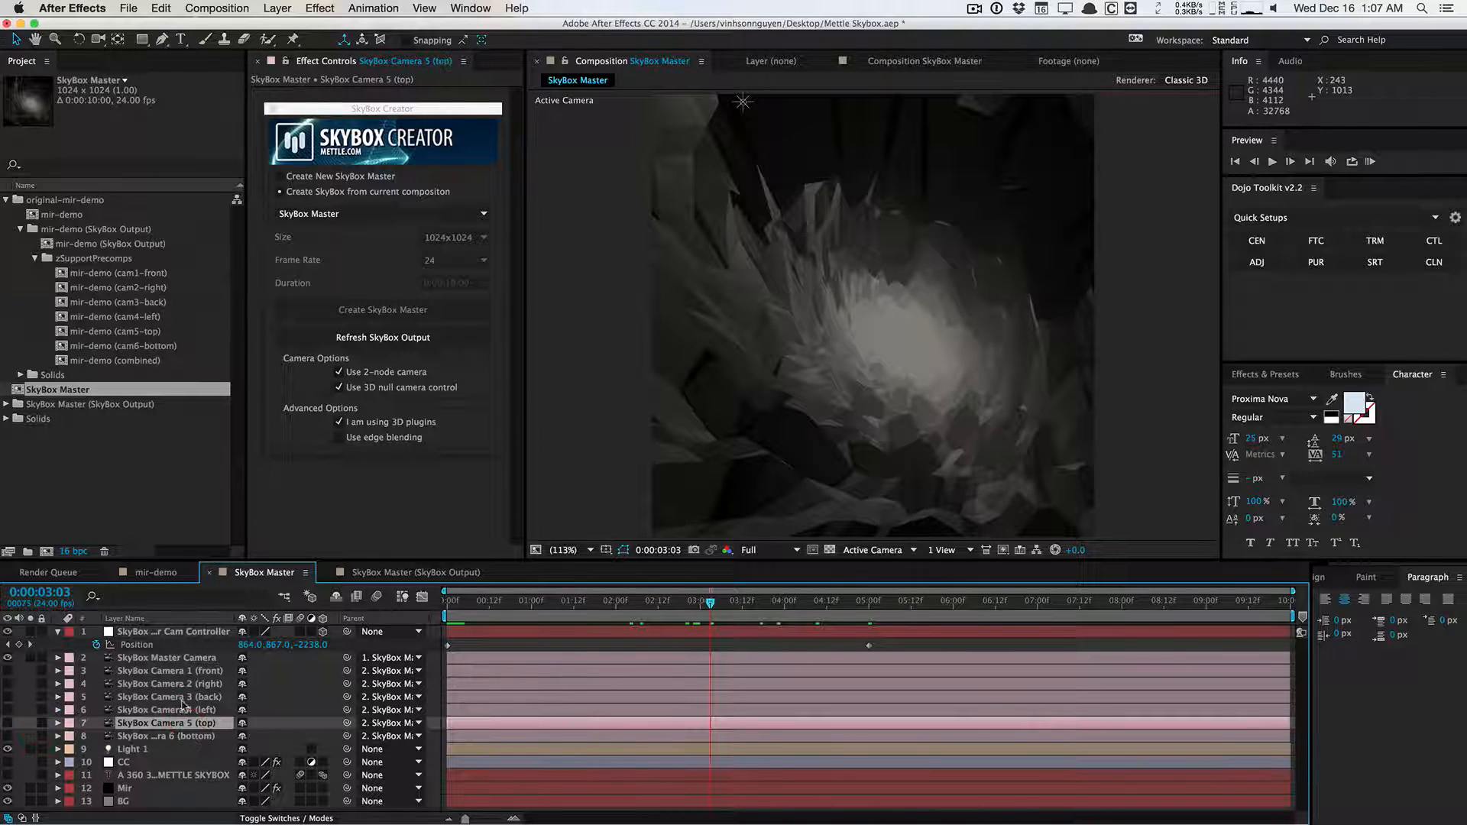
pyautogui.keyDown('shift'); pyautogui.click(178, 670); pyautogui.keyUp('shift')
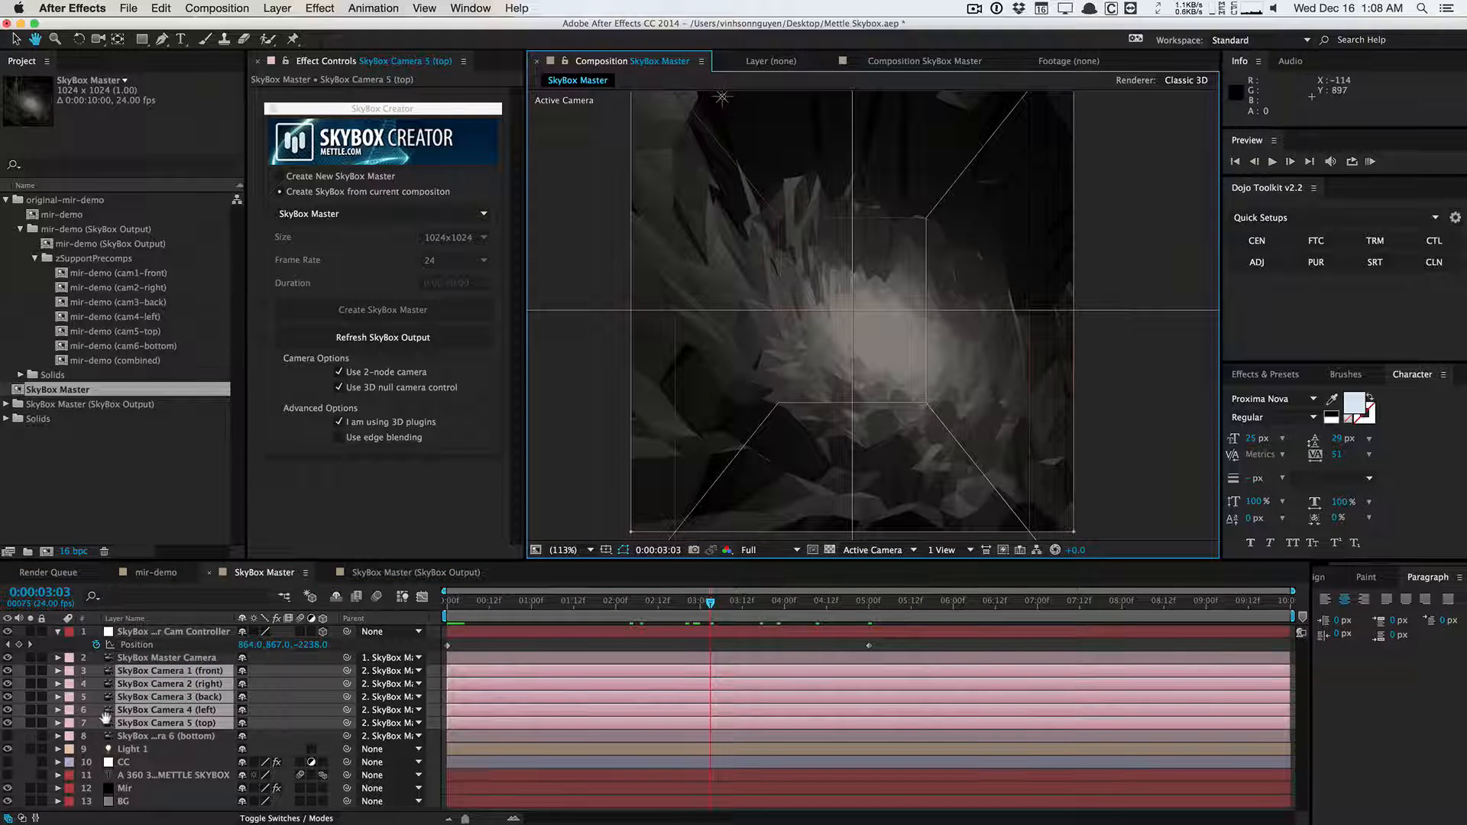
# Examine the arrangement of the selected cameras from Custom View 1 at 200% magnification.
pyautogui.click(872, 550)
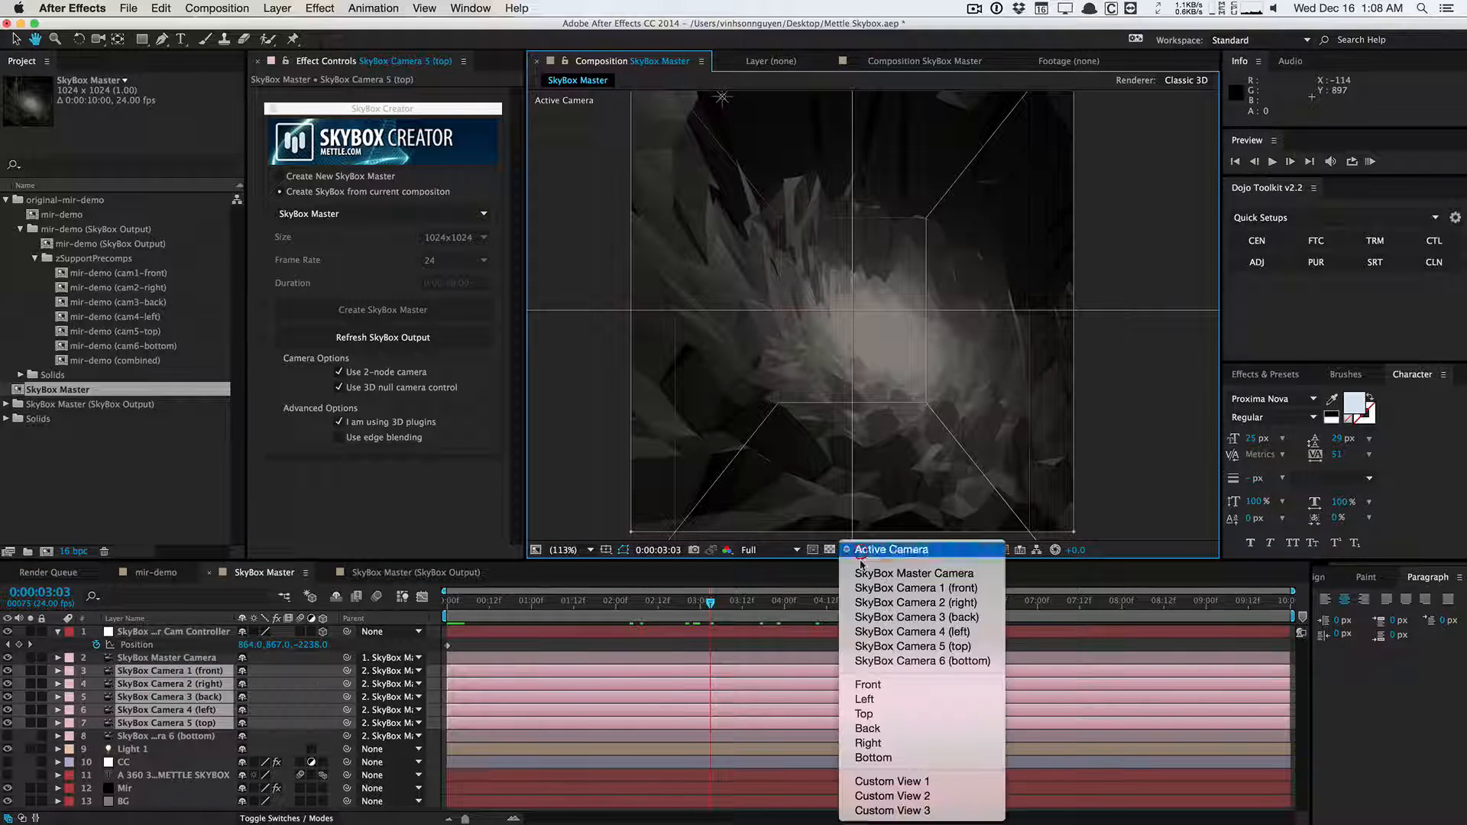
pyautogui.click(889, 782)
pyautogui.moveTo(859, 482); pyautogui.dragTo(606, 264)
pyautogui.moveTo(735, 337); pyautogui.dragTo(628, 332)
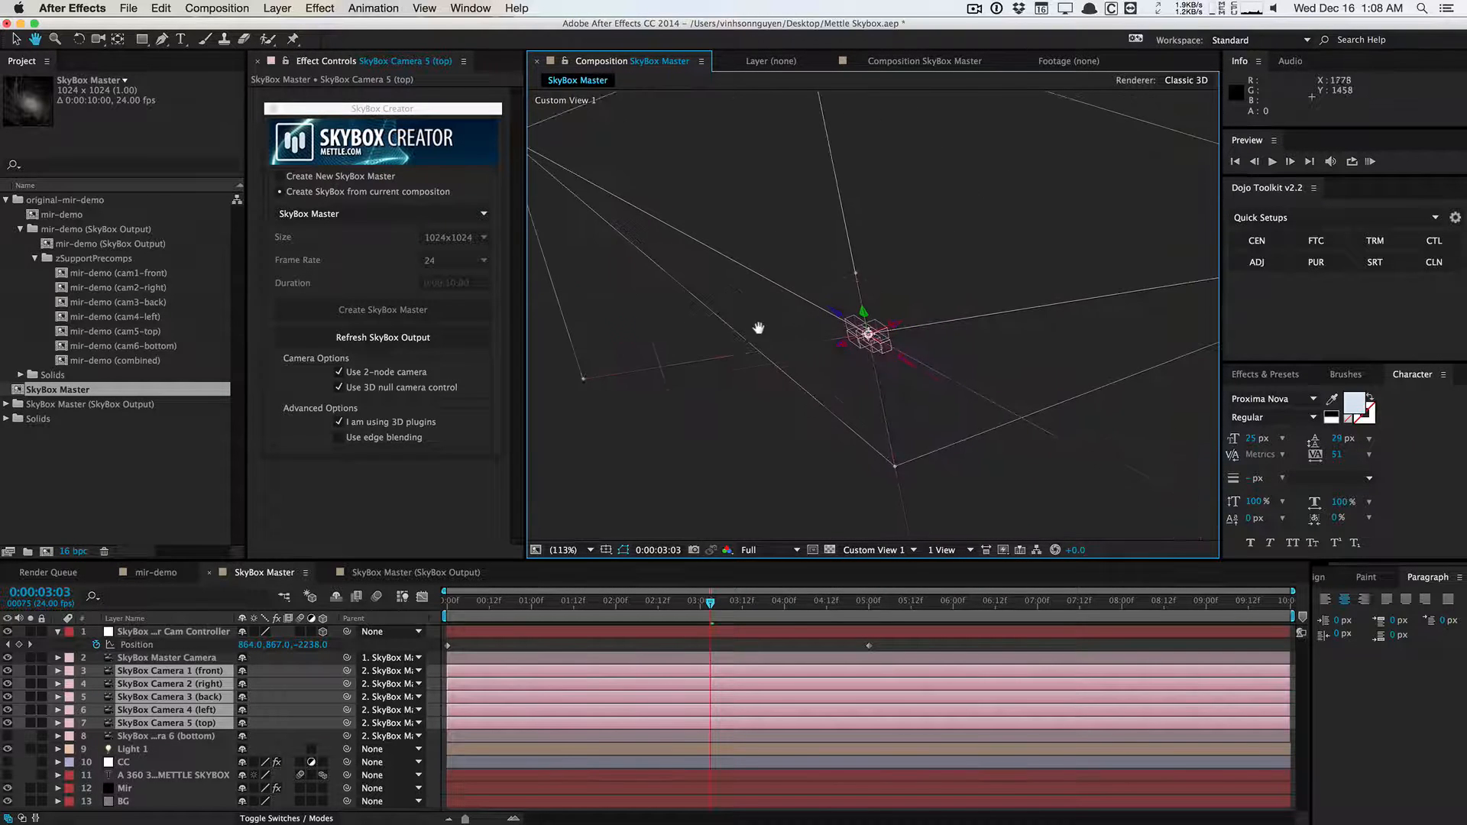
pyautogui.click(585, 554)
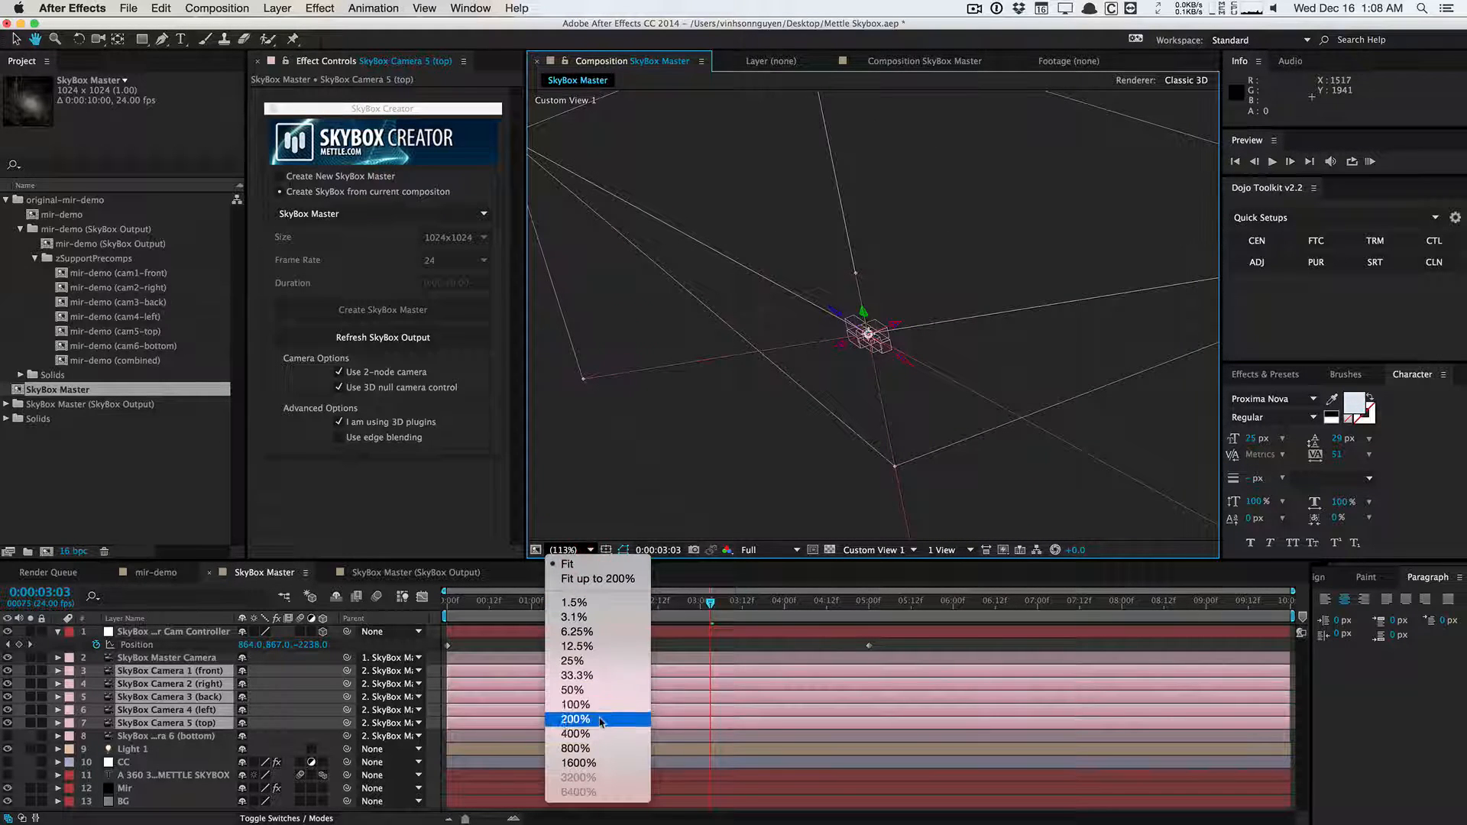
pyautogui.click(600, 719)
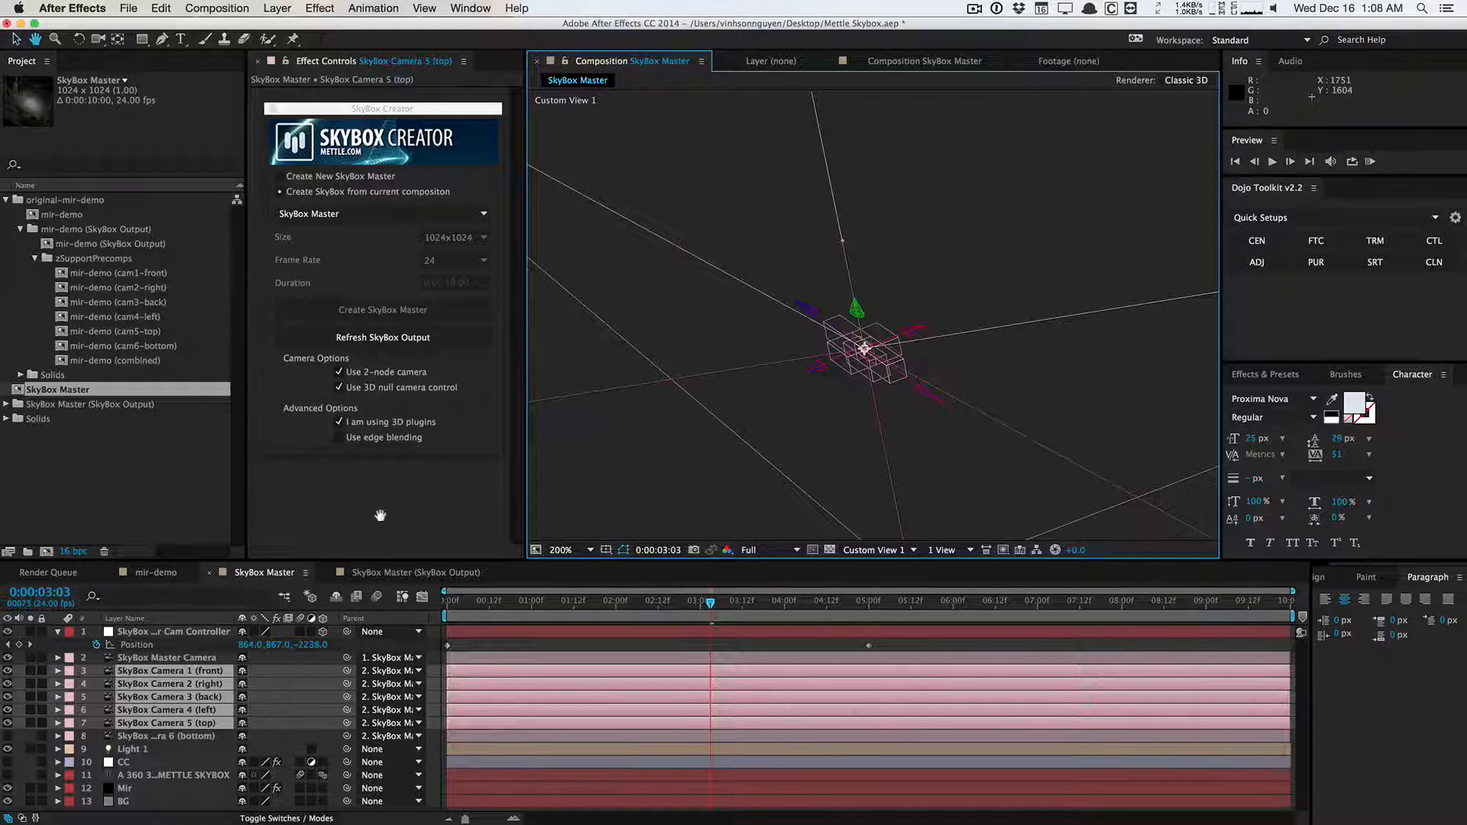
pyautogui.press('v')
# Expand the SkyBox Master (SkyBox Output) folder and its zSupportPrecomps, and view the camera precomps from cam1-front through cam5-top.
pyautogui.click(6, 405)
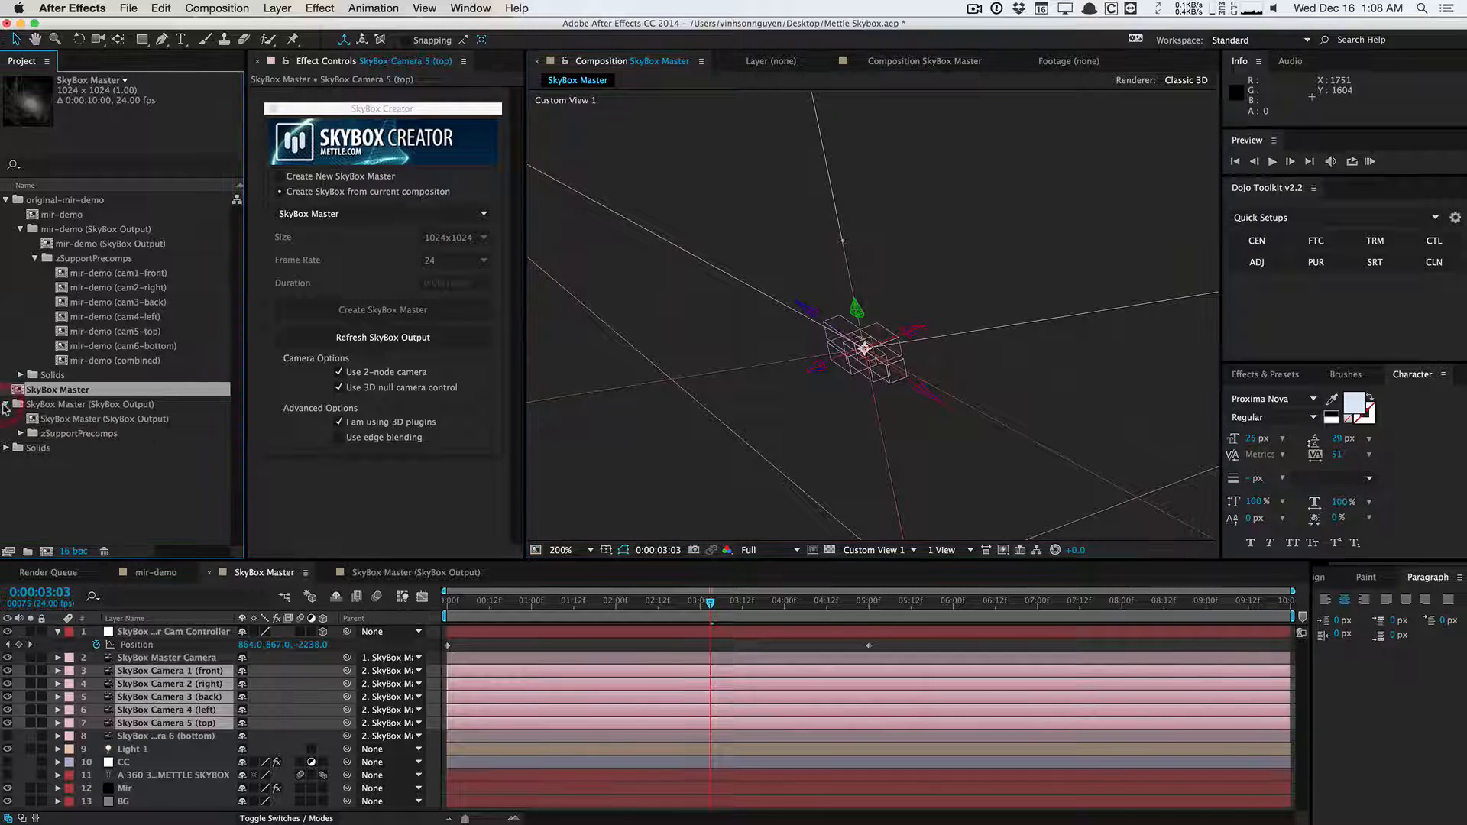
pyautogui.click(5, 405)
pyautogui.click(6, 405)
pyautogui.click(20, 434)
pyautogui.doubleClick(60, 449)
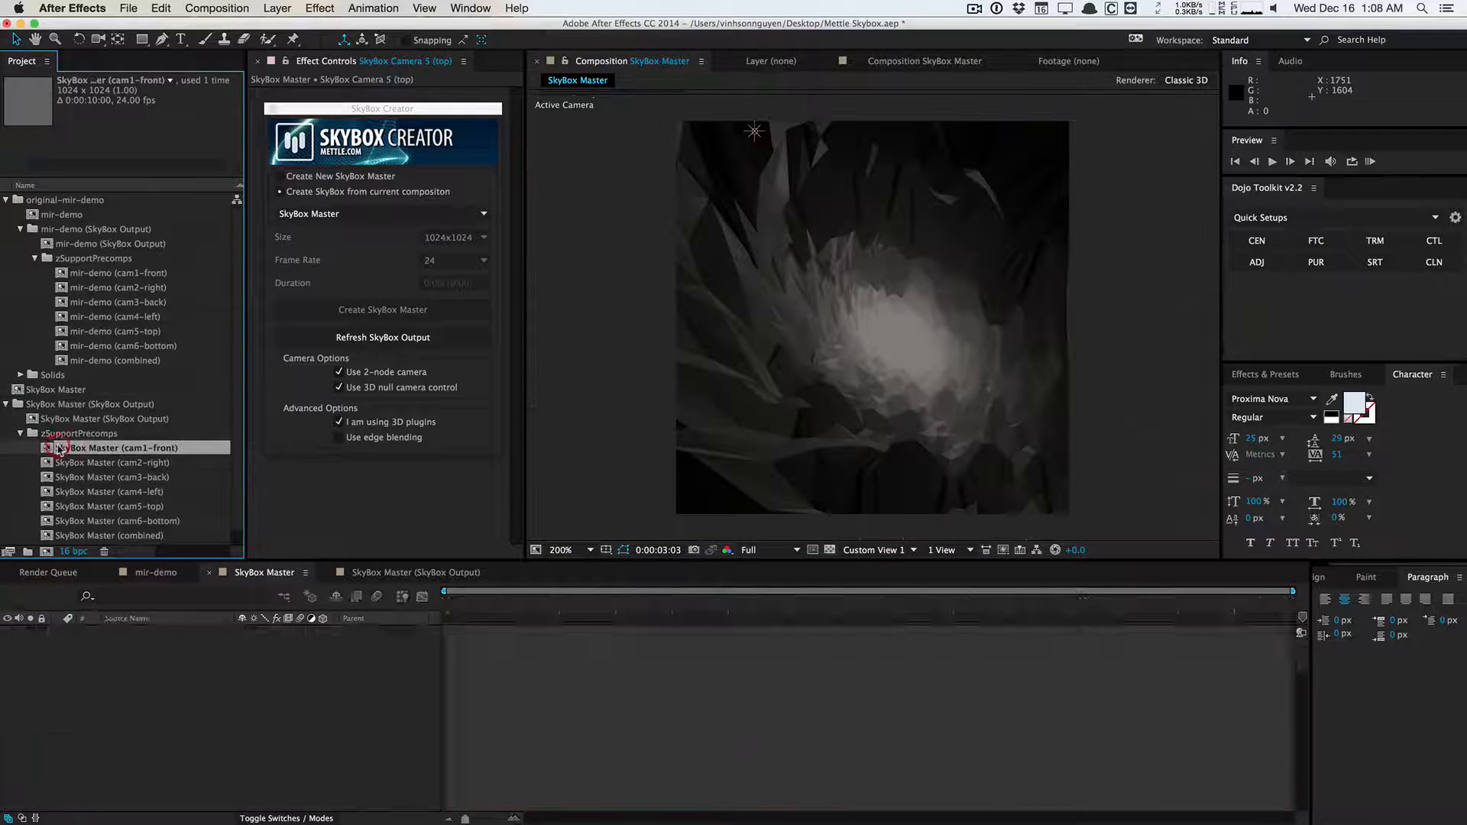
pyautogui.doubleClick(86, 464)
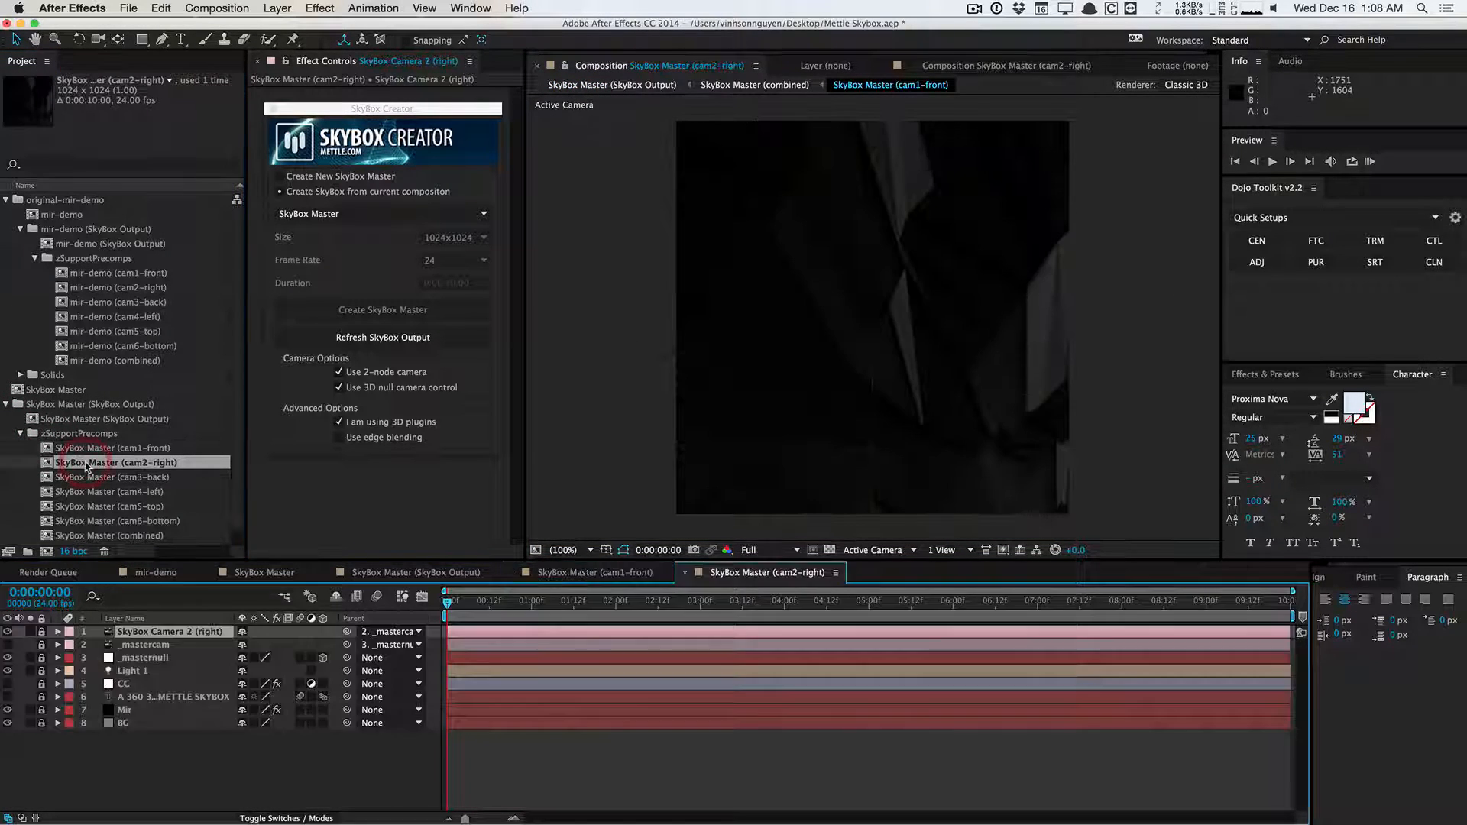
pyautogui.doubleClick(88, 477)
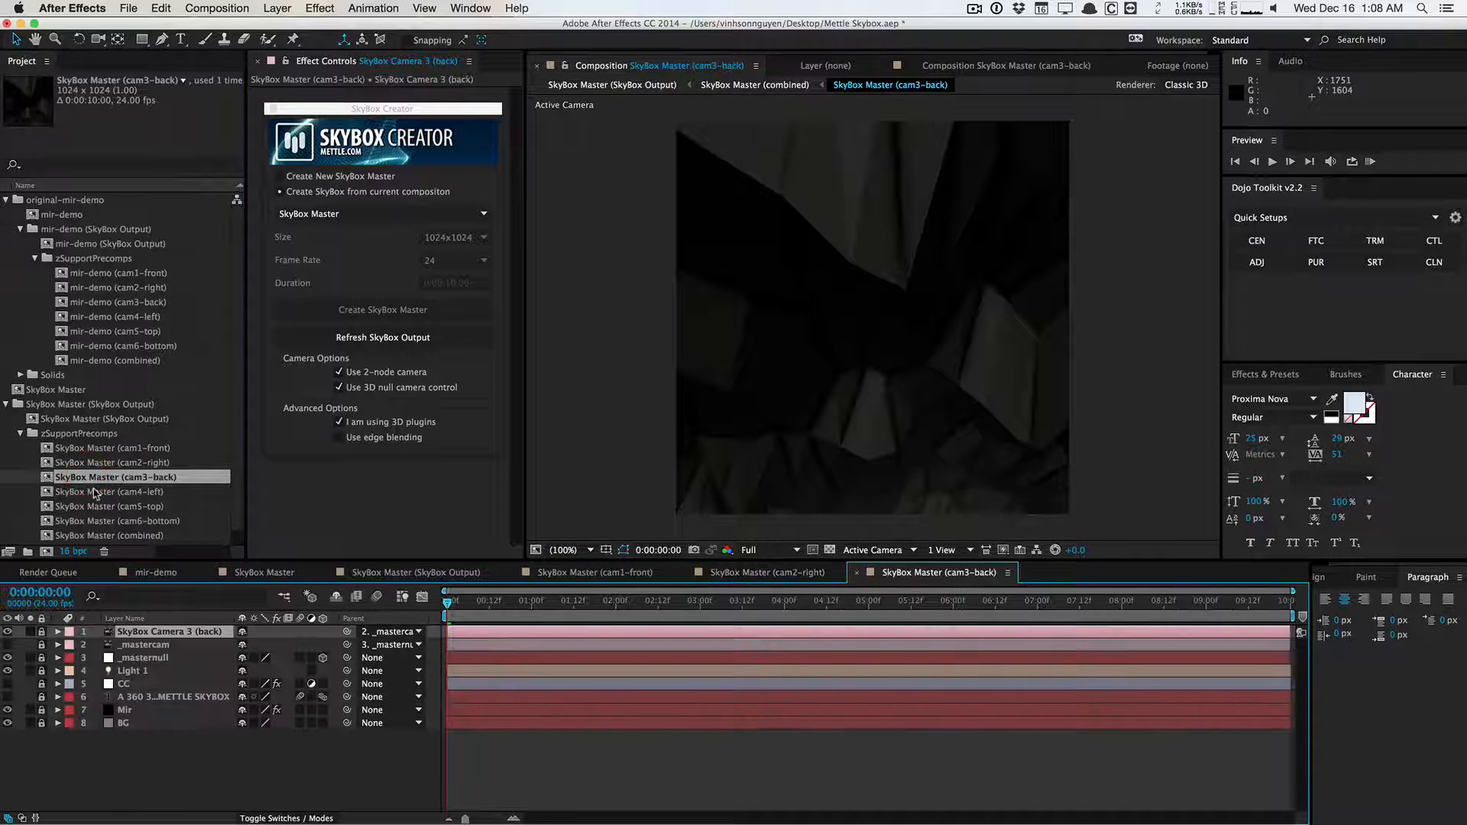
pyautogui.doubleClick(97, 493)
pyautogui.doubleClick(98, 506)
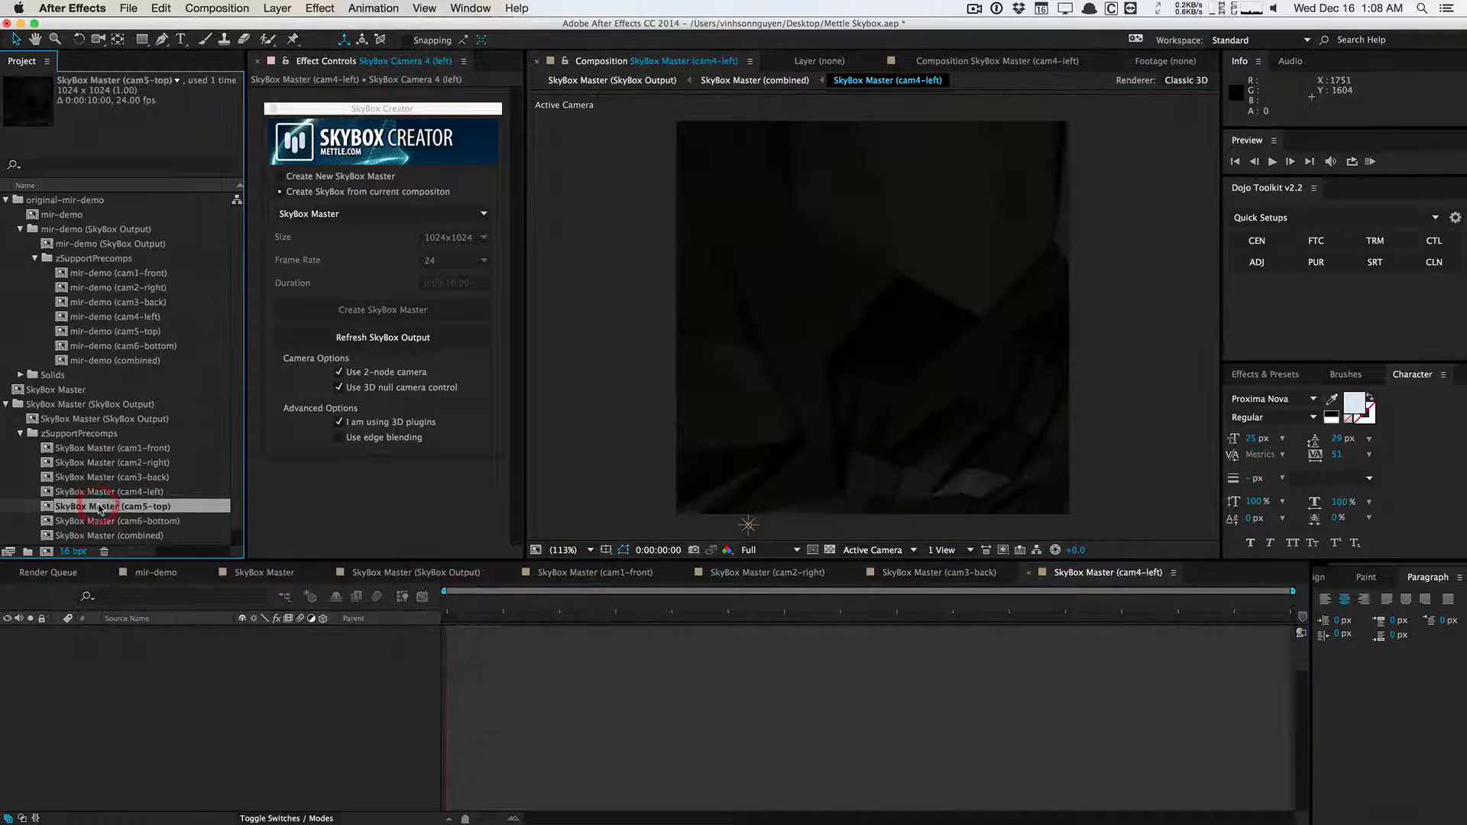
# View the SkyBox Master (SkyBox Output) comp and the SkyBox Master (combined) precomp to examine how the six camera views are assembled.
pyautogui.scroll(-1, 98, 504)
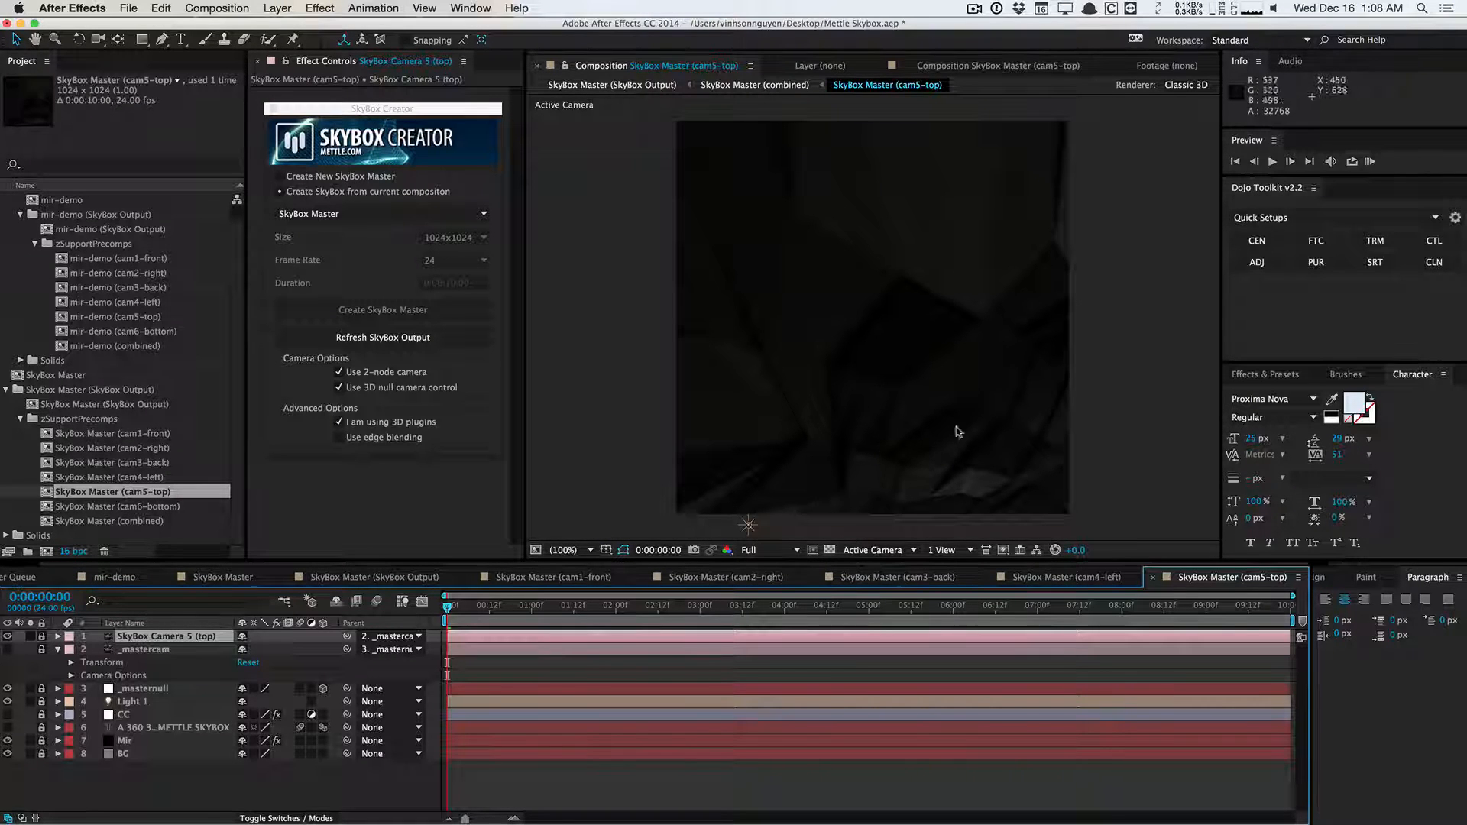
pyautogui.click(20, 419)
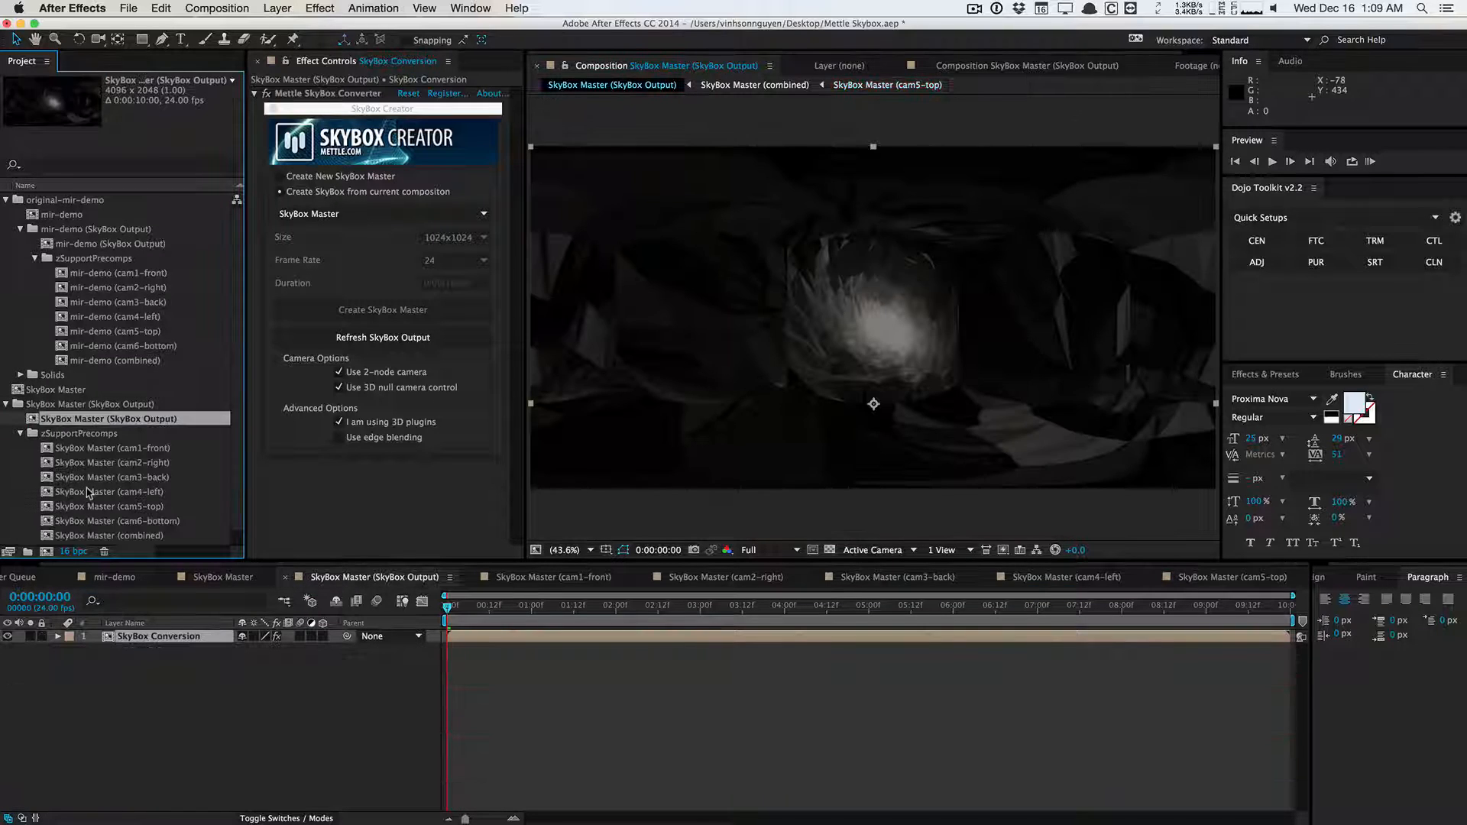
pyautogui.click(97, 522)
pyautogui.doubleClick(97, 522)
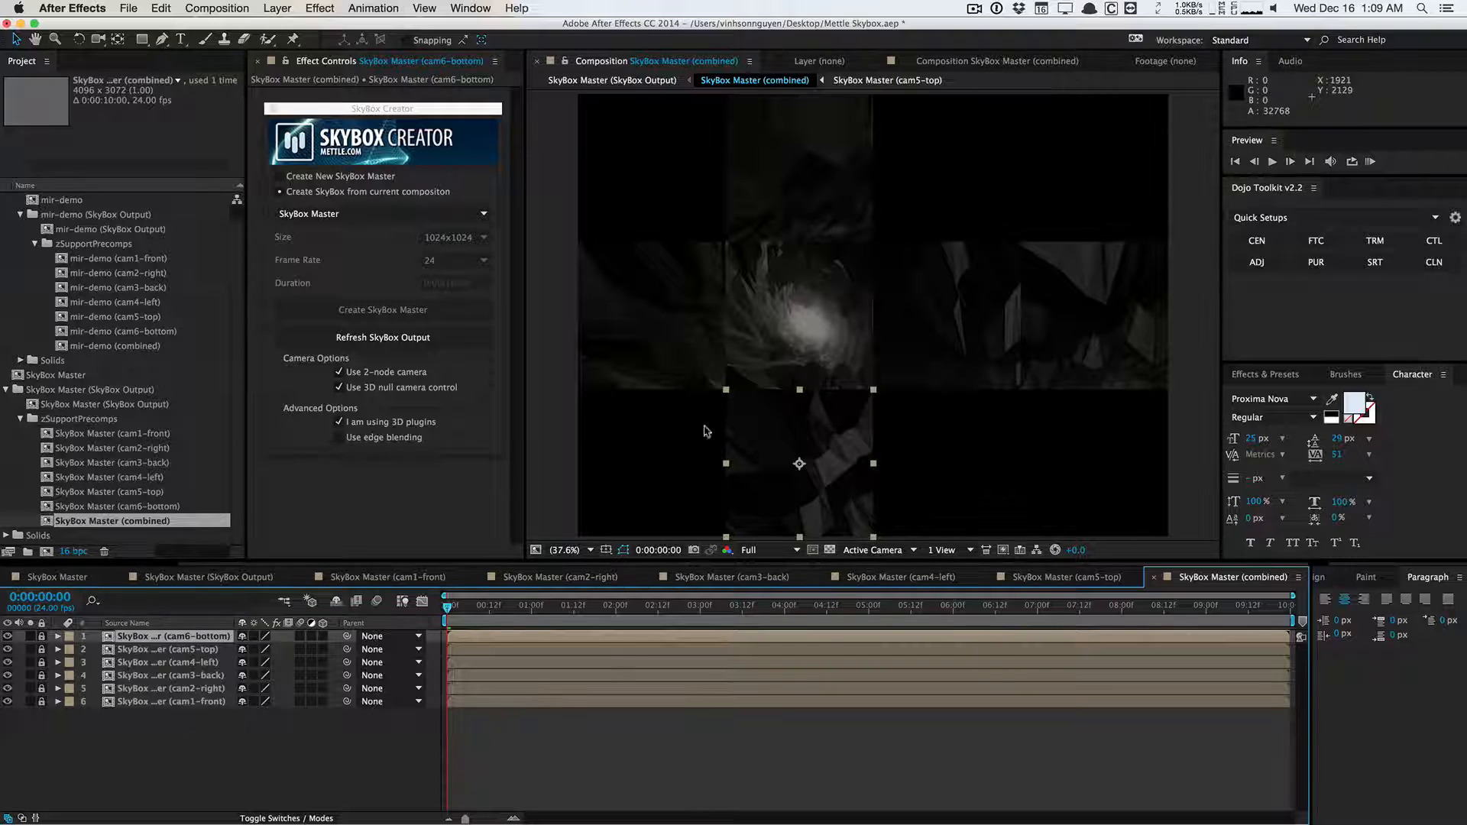
# Return to the SkyBox Master (SkyBox Output) comp and close the SkyBox Creator window.
pyautogui.click(144, 405)
pyautogui.doubleClick(144, 405)
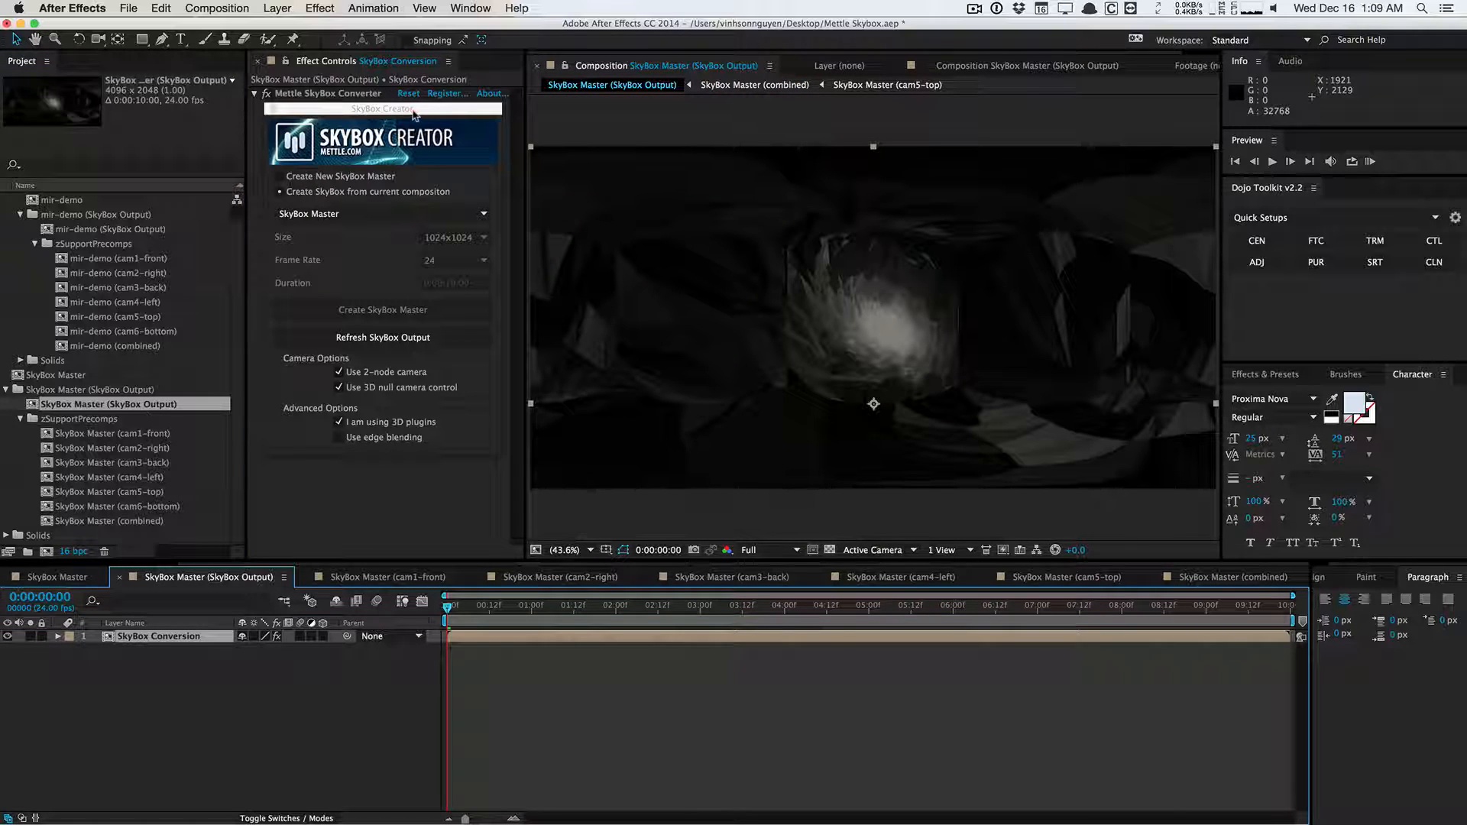
pyautogui.click(273, 109)
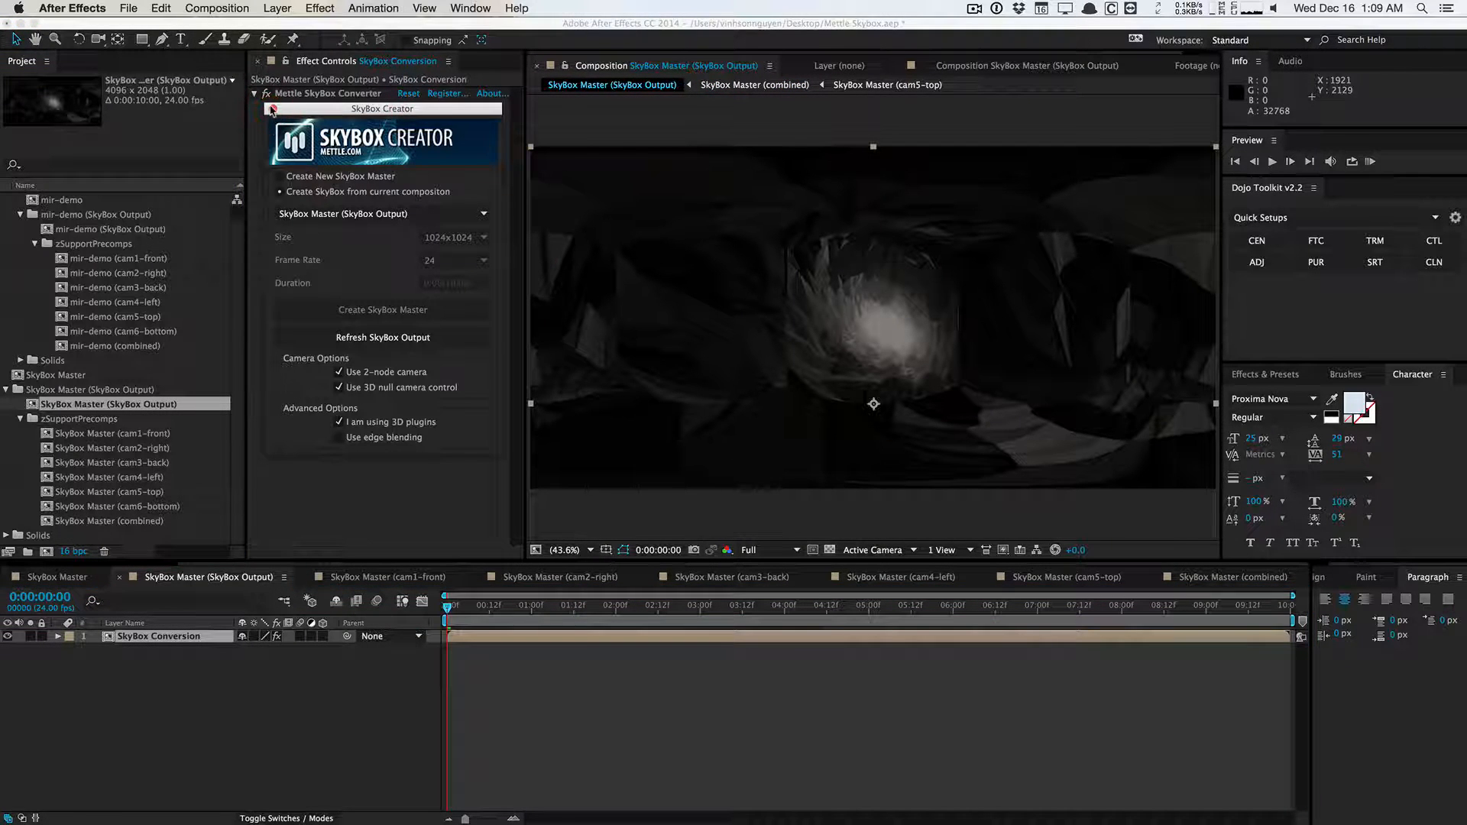
pyautogui.click(273, 109)
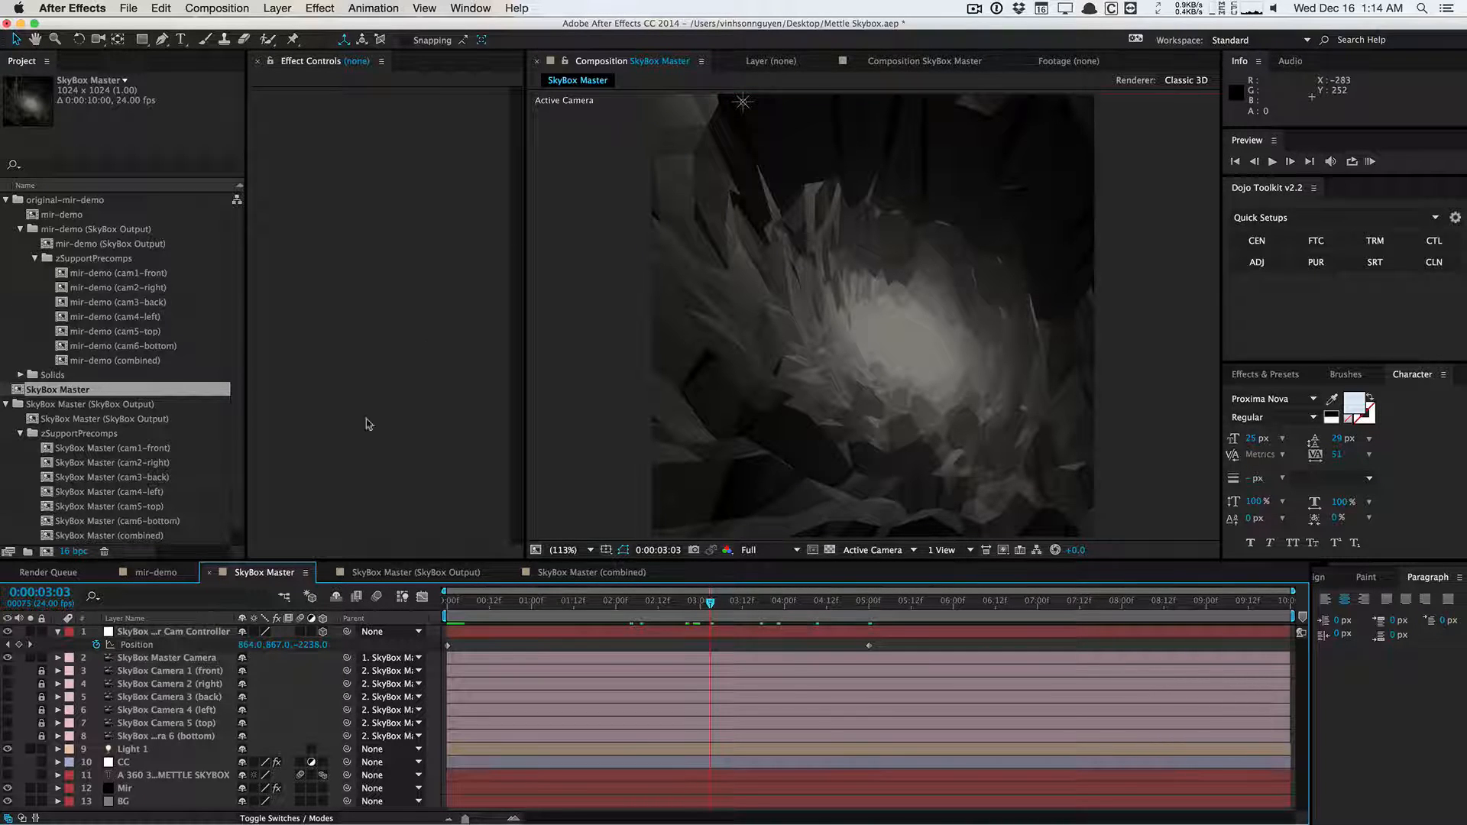
# Turn on the CC layer's visibility in SkyBox Master, check the SkyBox Output comp, and return to SkyBox Master.
pyautogui.click(9, 762)
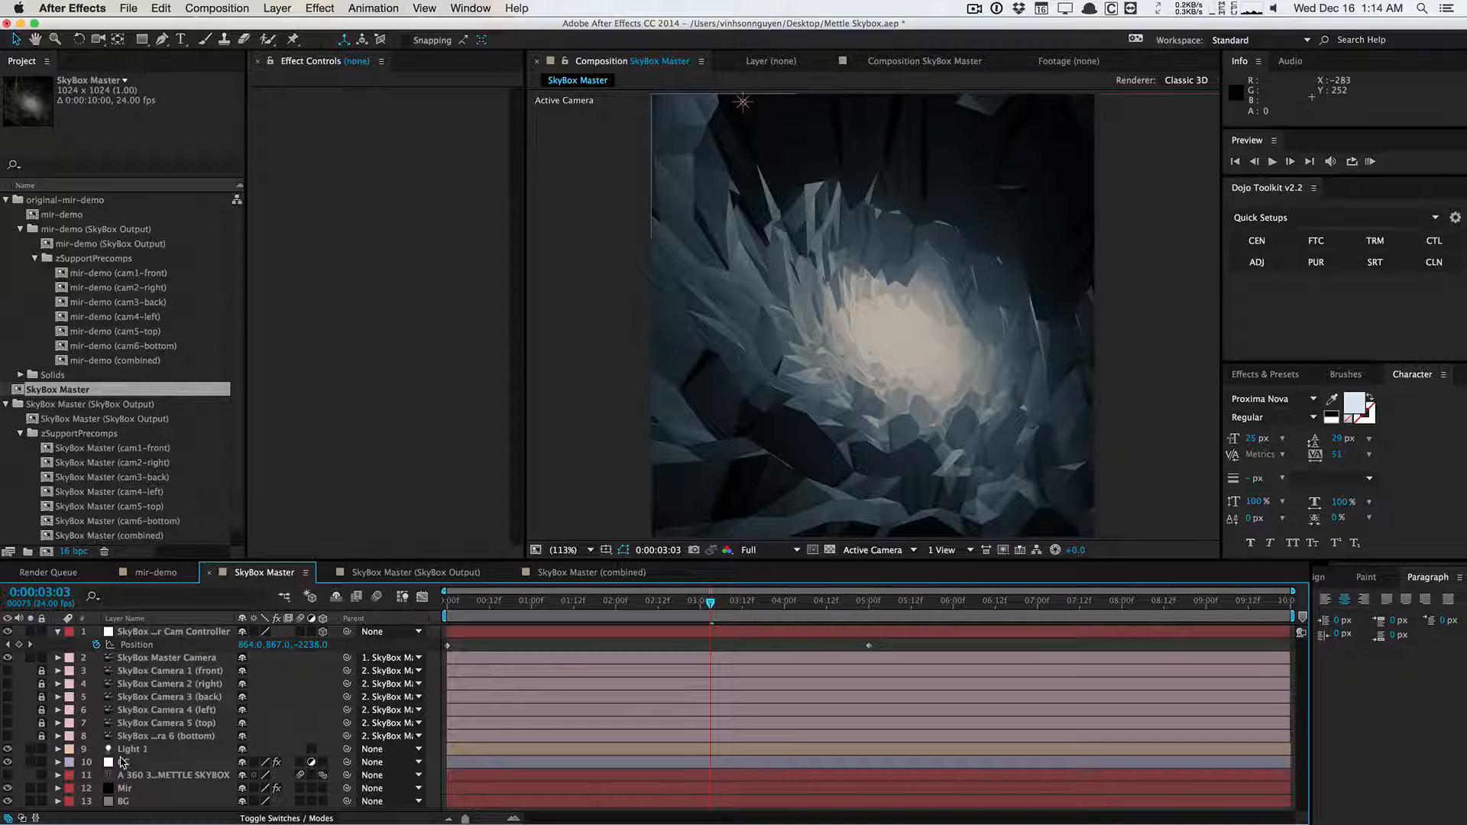
pyautogui.click(426, 571)
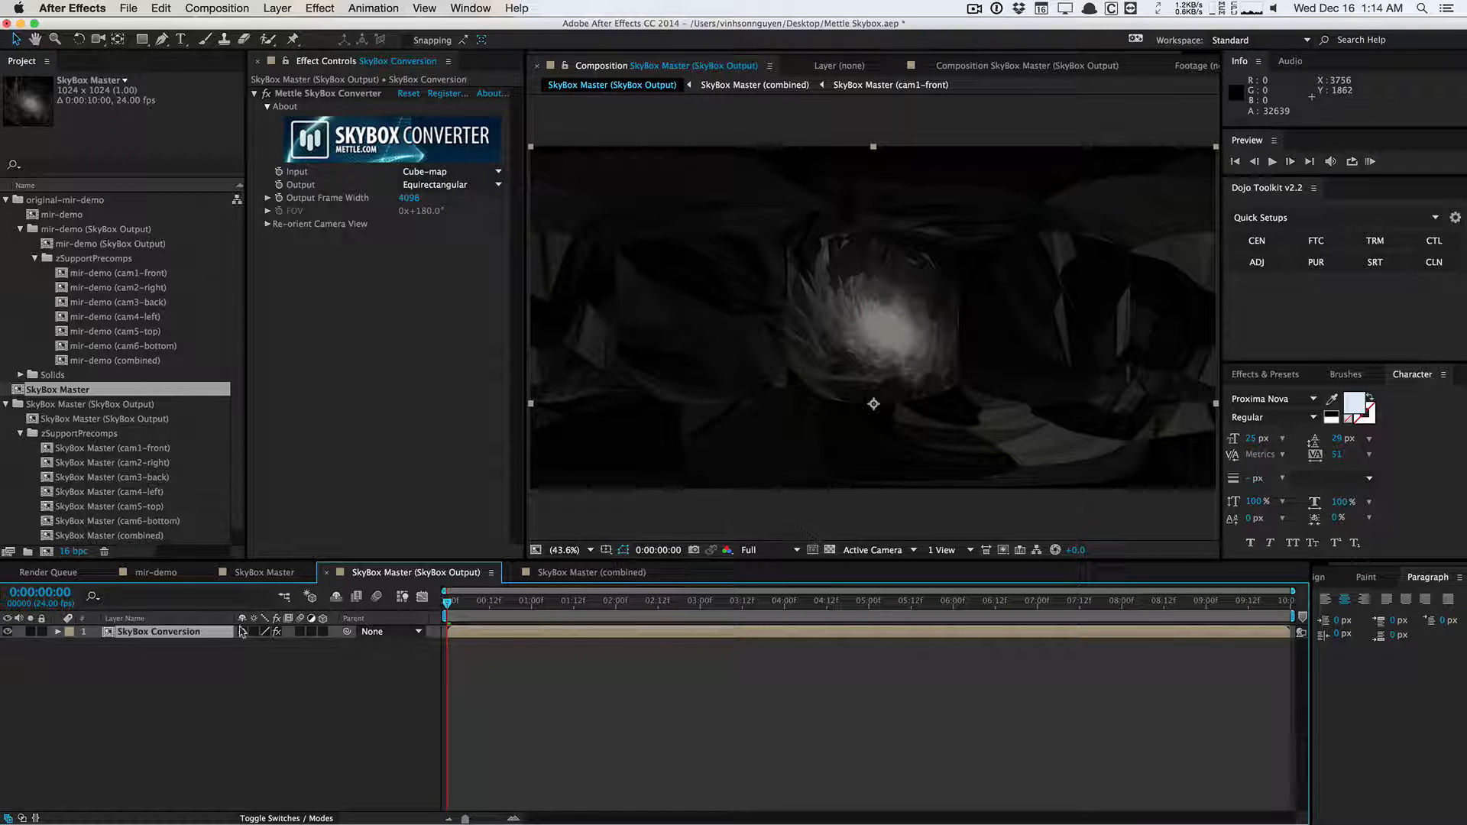
pyautogui.scroll(-1, 240, 419)
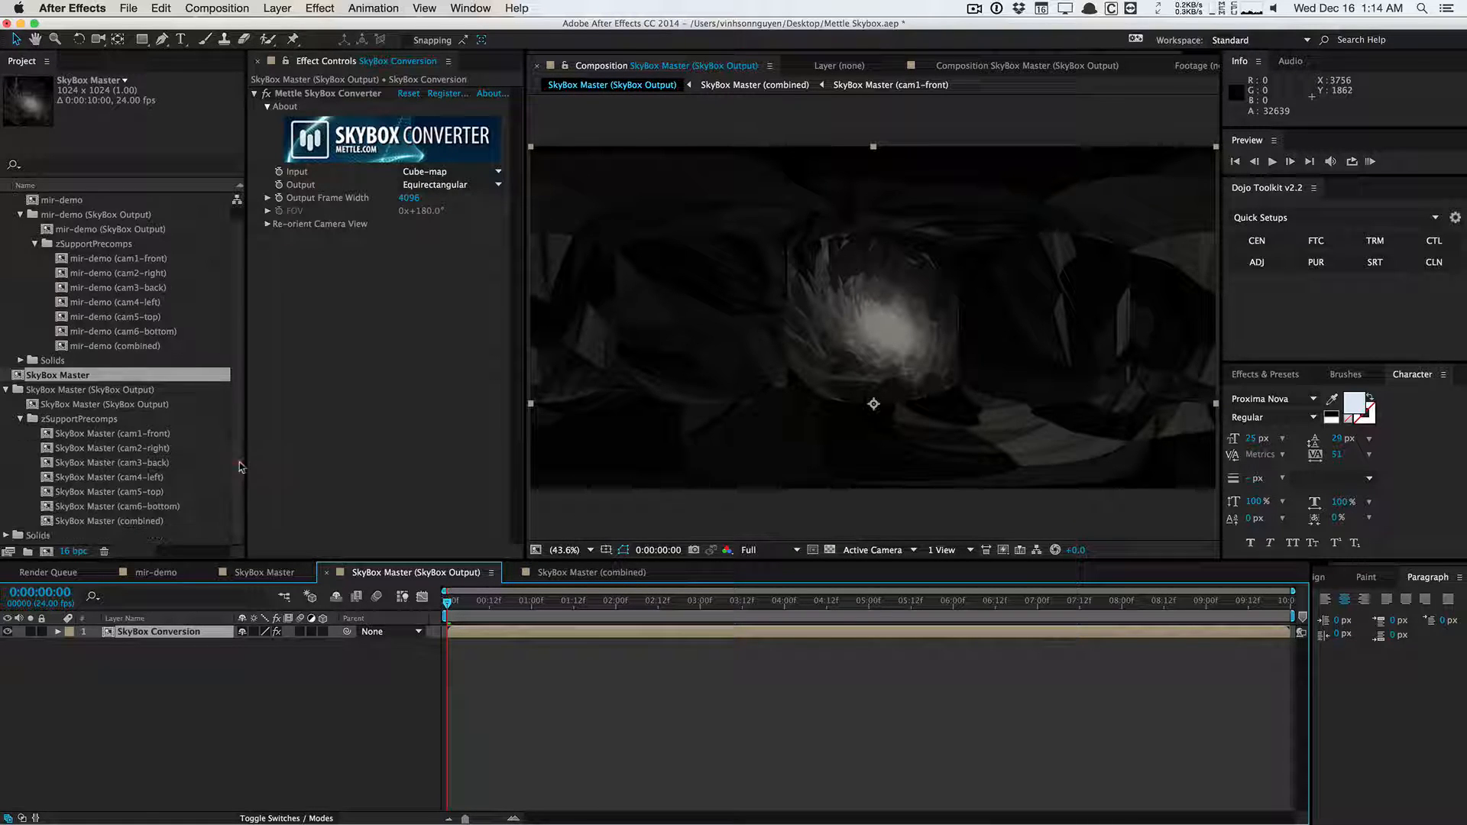
pyautogui.click(253, 573)
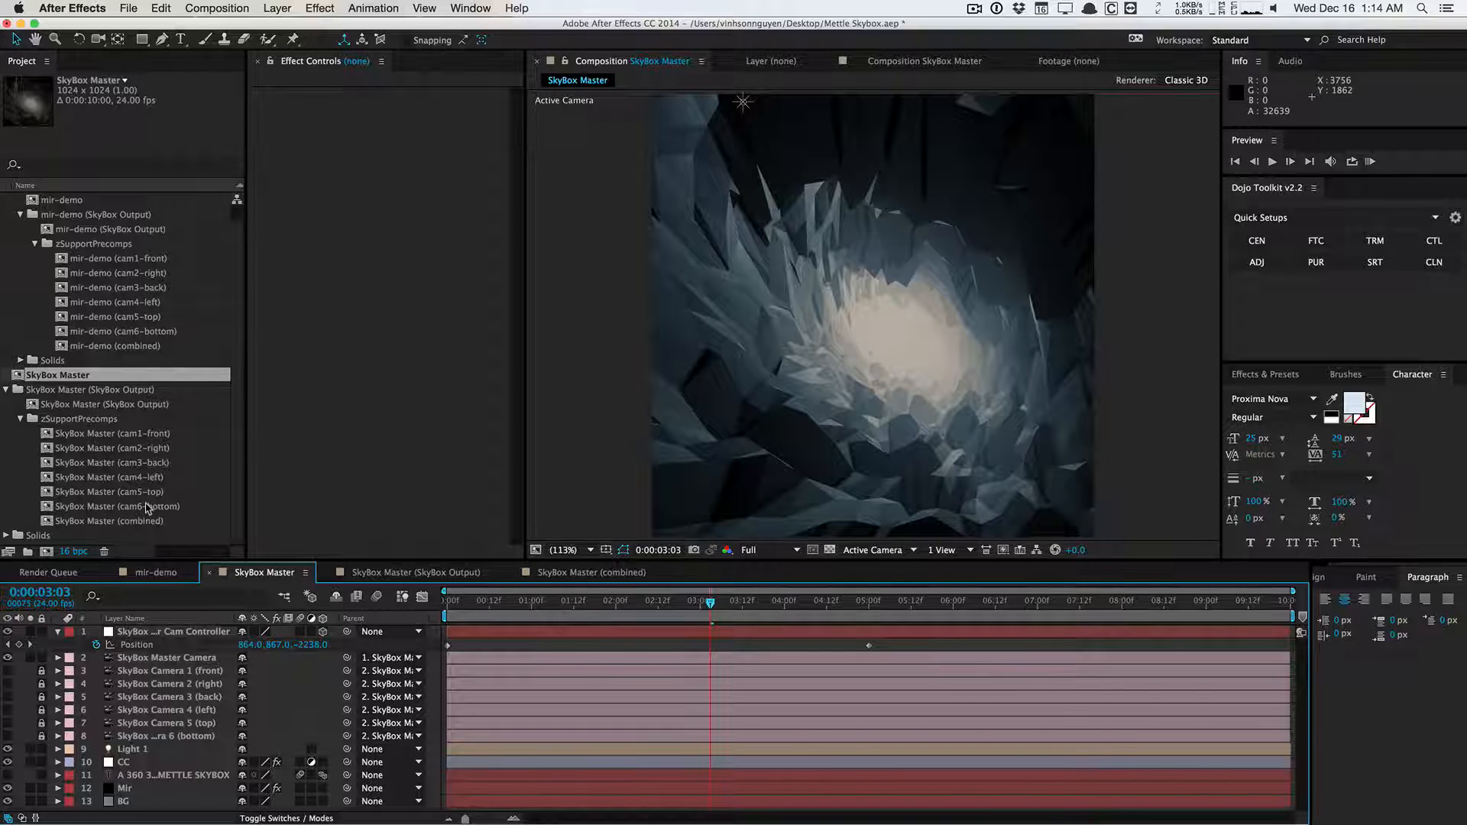
# Run the SkyBox Creator.jsxbin script and enable the 2-node camera and 3D null camera control options.
pyautogui.click(128, 8)
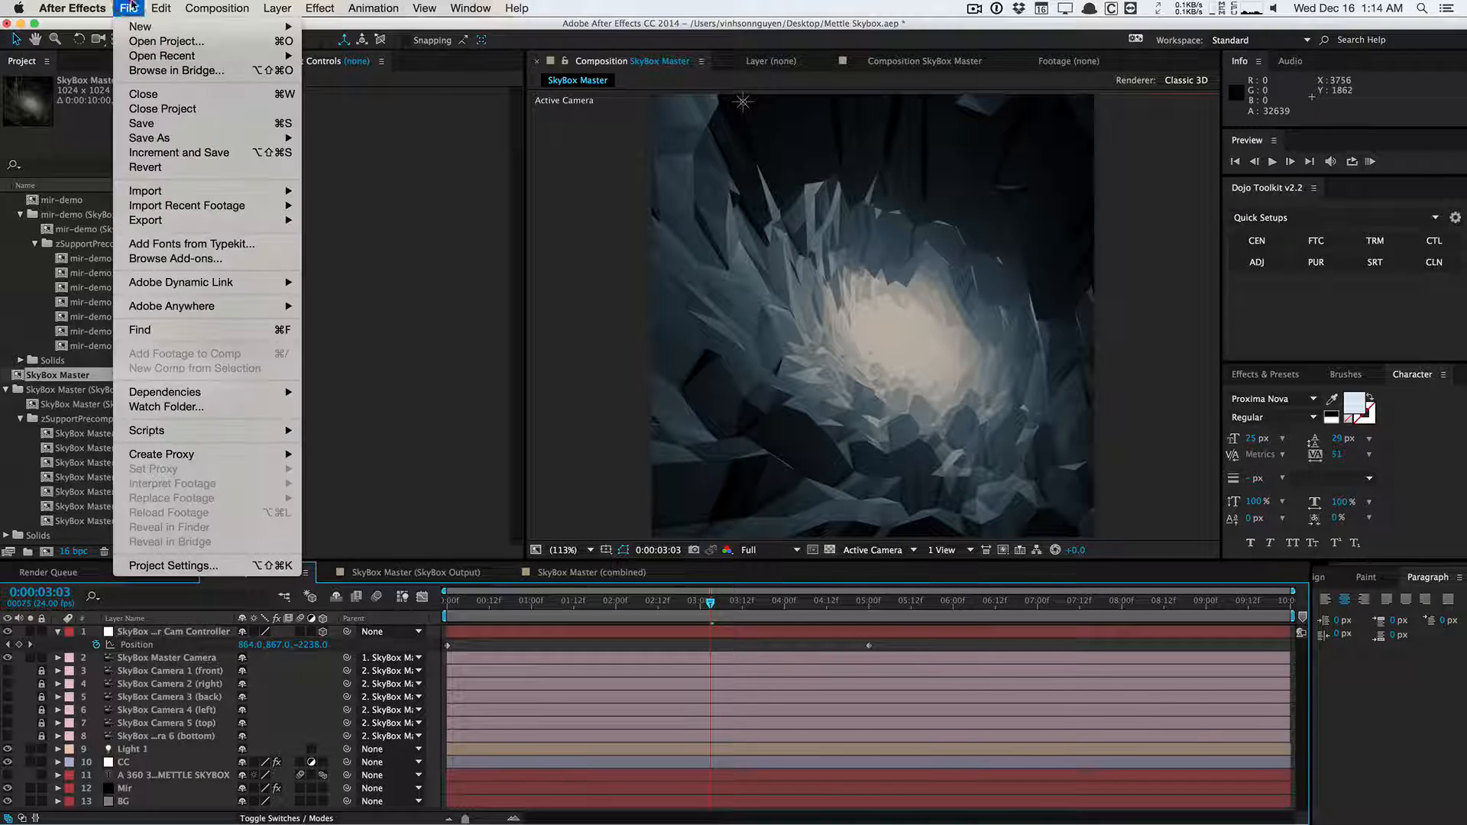
pyautogui.moveTo(209, 436)
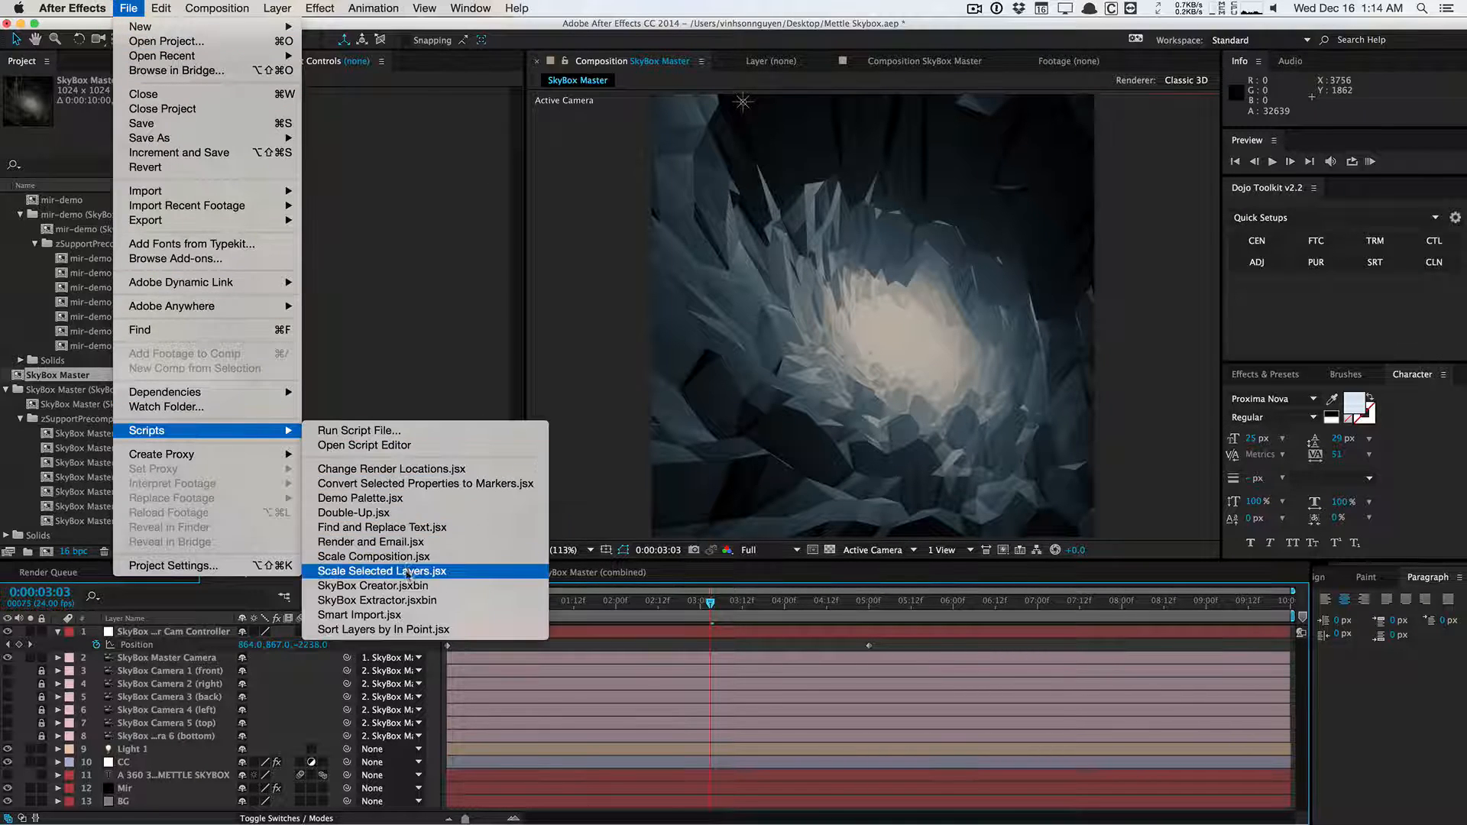
pyautogui.click(408, 592)
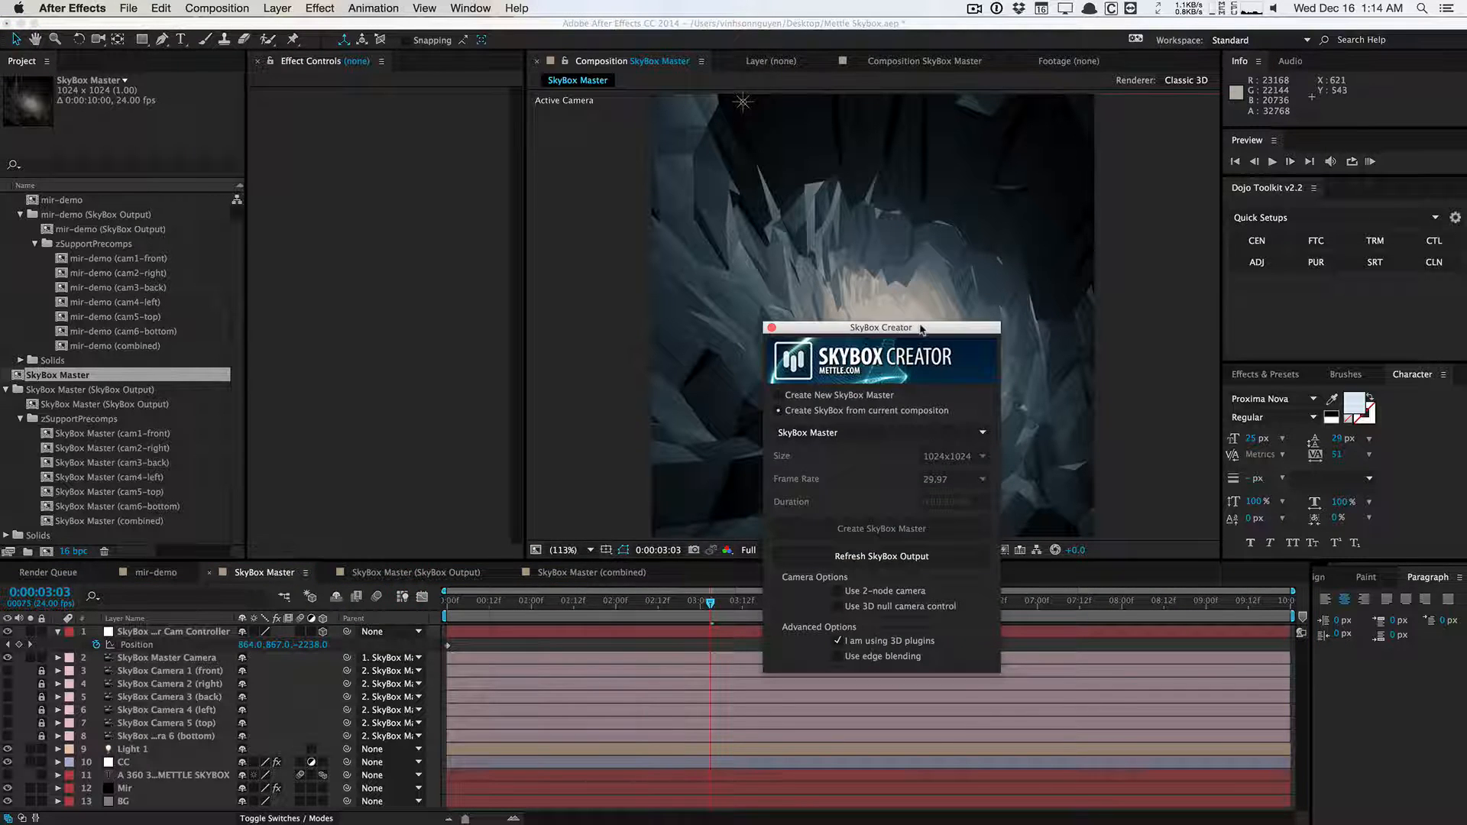
pyautogui.moveTo(922, 327); pyautogui.dragTo(456, 160)
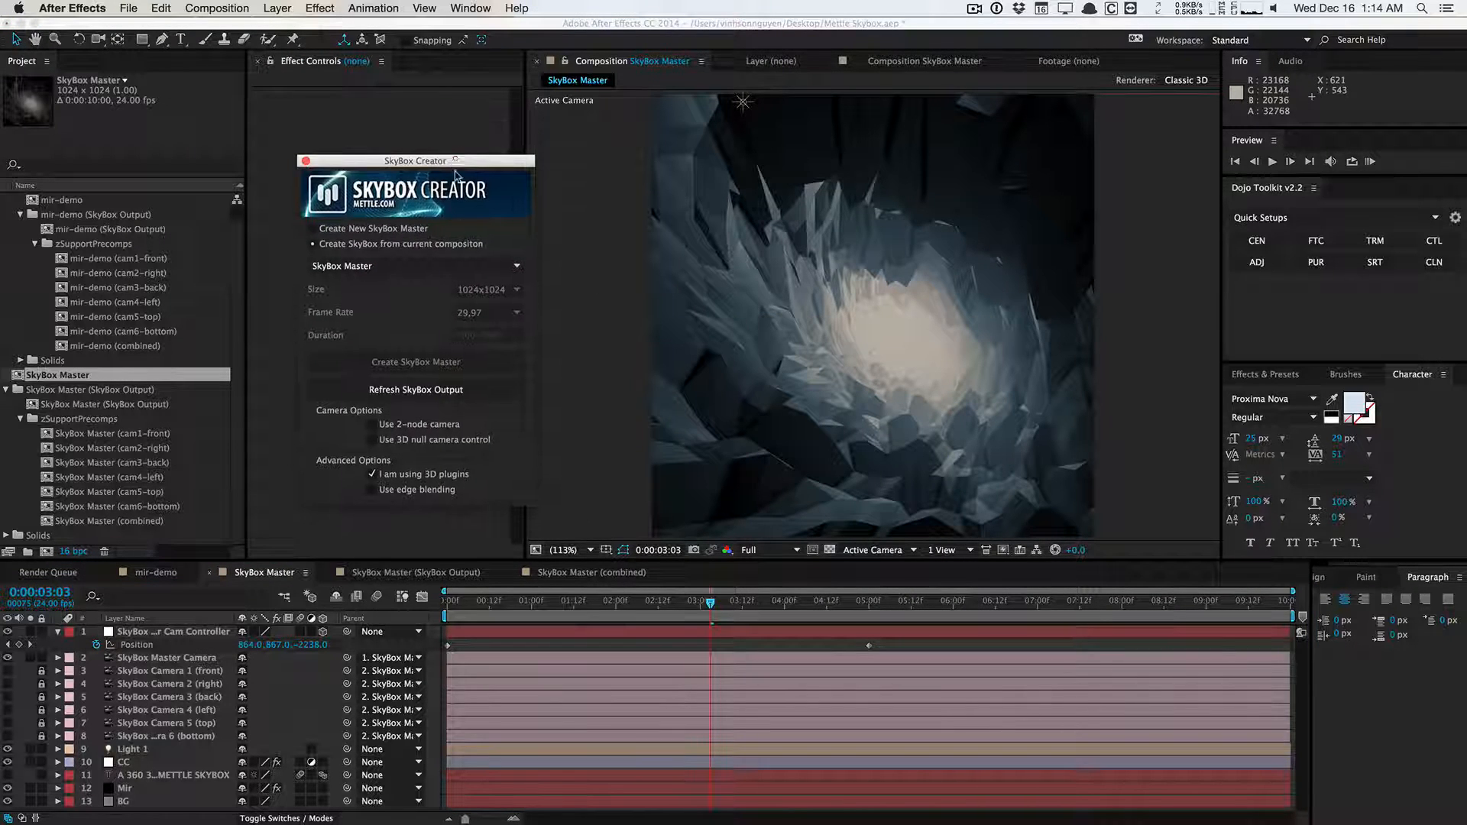
pyautogui.click(451, 423)
pyautogui.click(420, 444)
# Refresh the SkyBox output with SkyBox Master as the source composition, and return to the SkyBox Master comp.
pyautogui.click(455, 269)
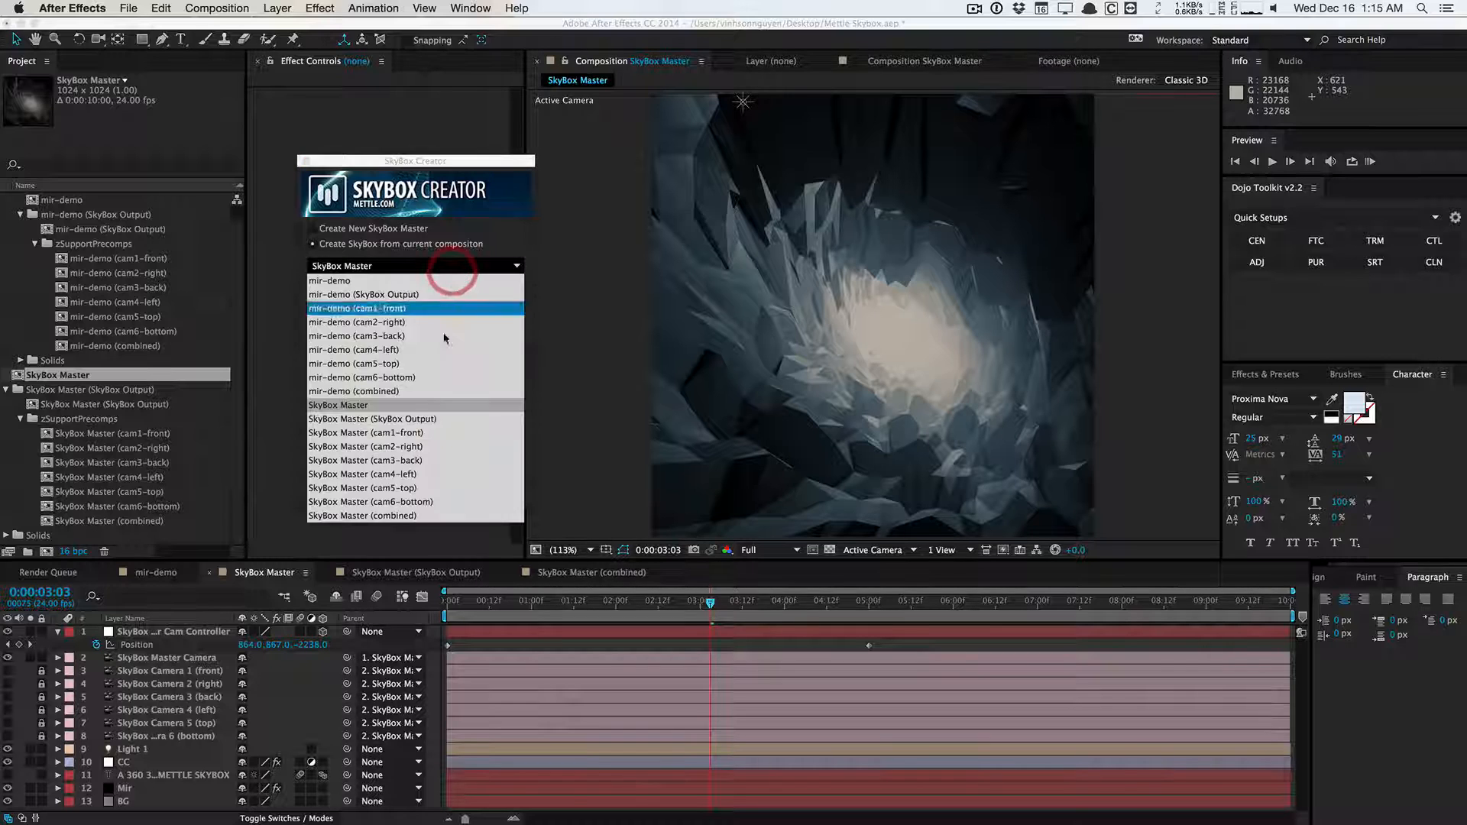
pyautogui.click(402, 410)
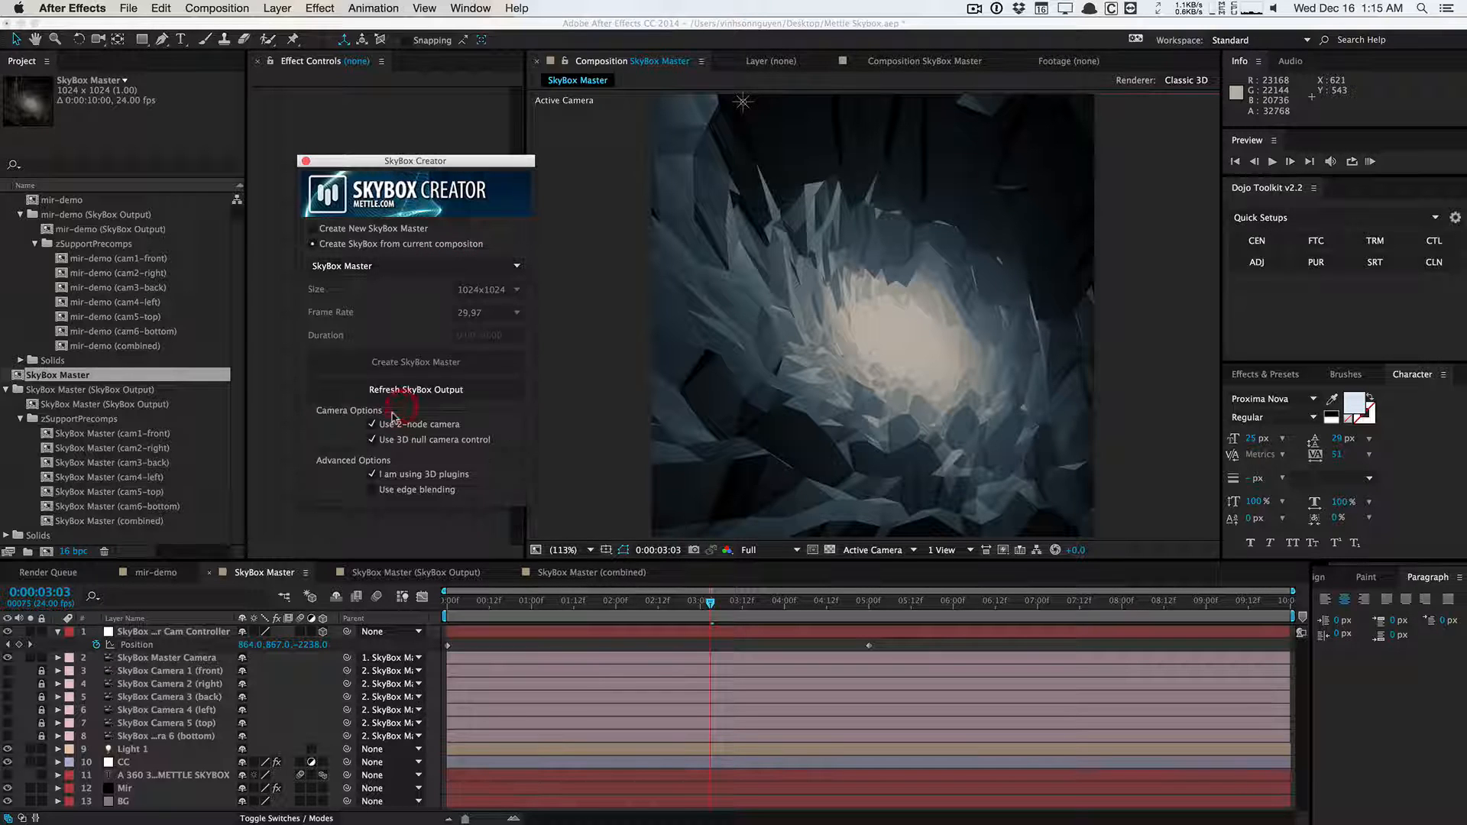
pyautogui.click(452, 400)
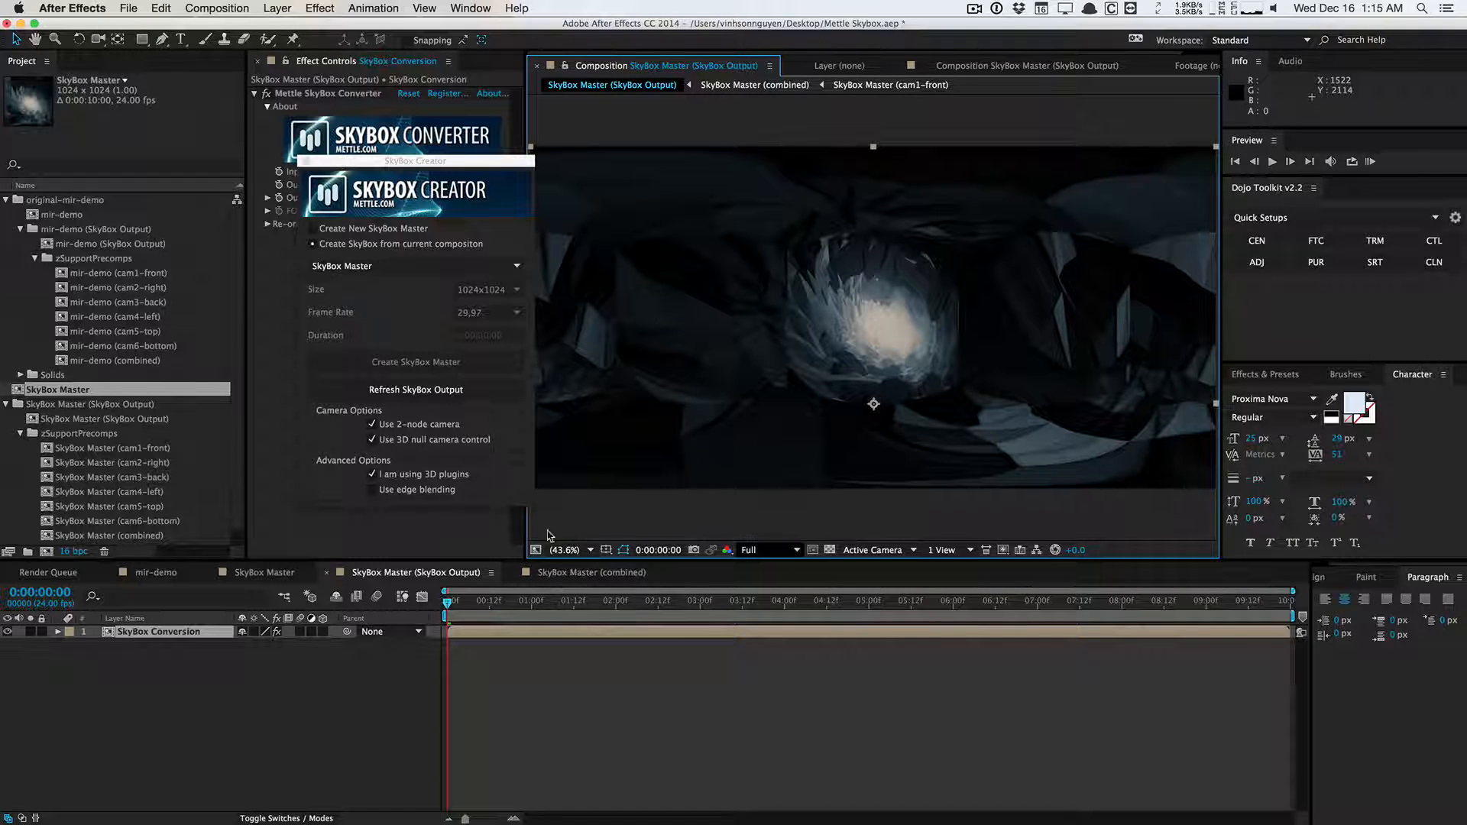
pyautogui.click(258, 573)
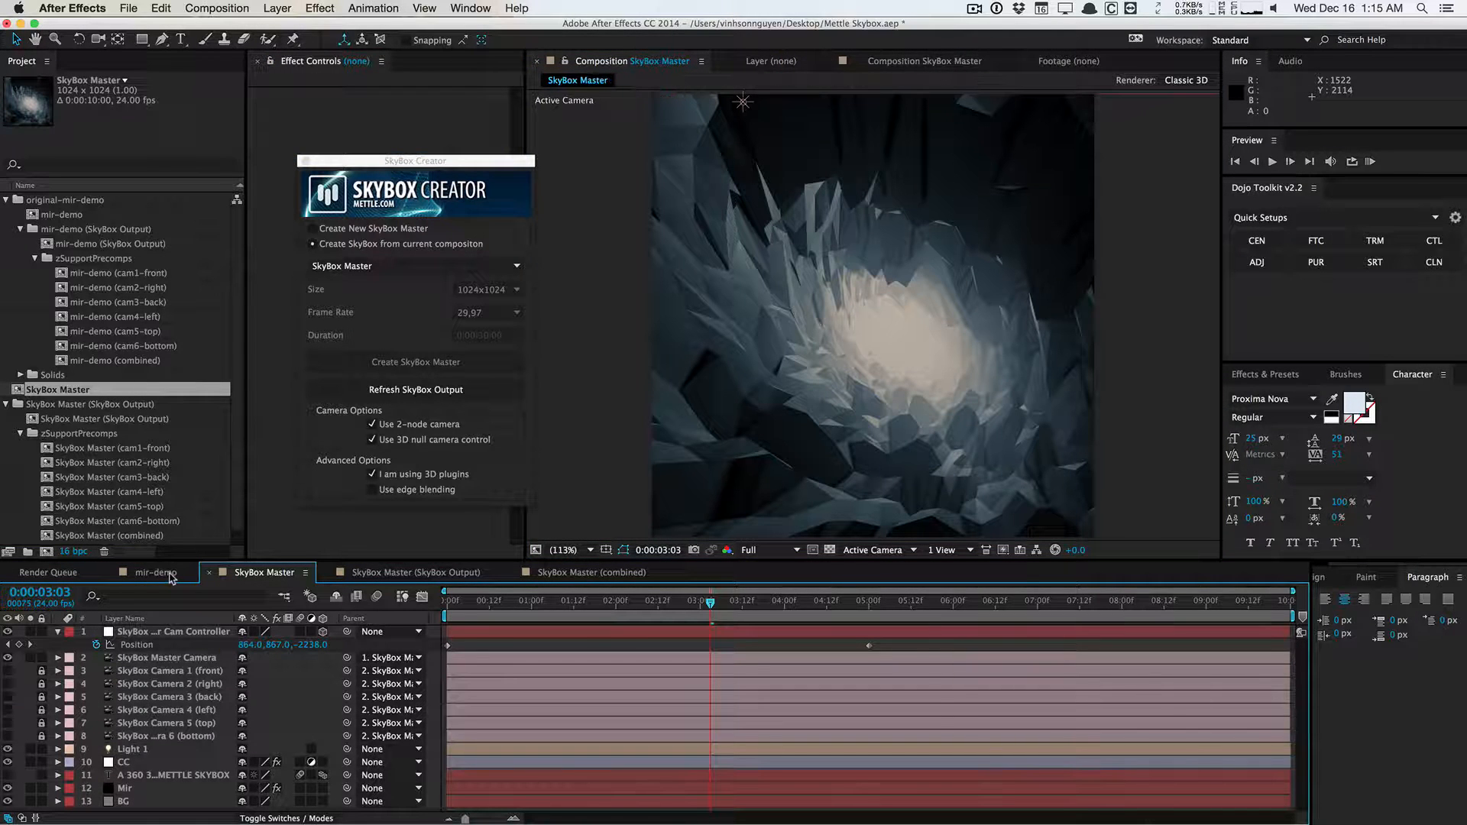
# Turn off the CC layer's visibility in SkyBox Master and refresh the SkyBox output.
pyautogui.click(145, 762)
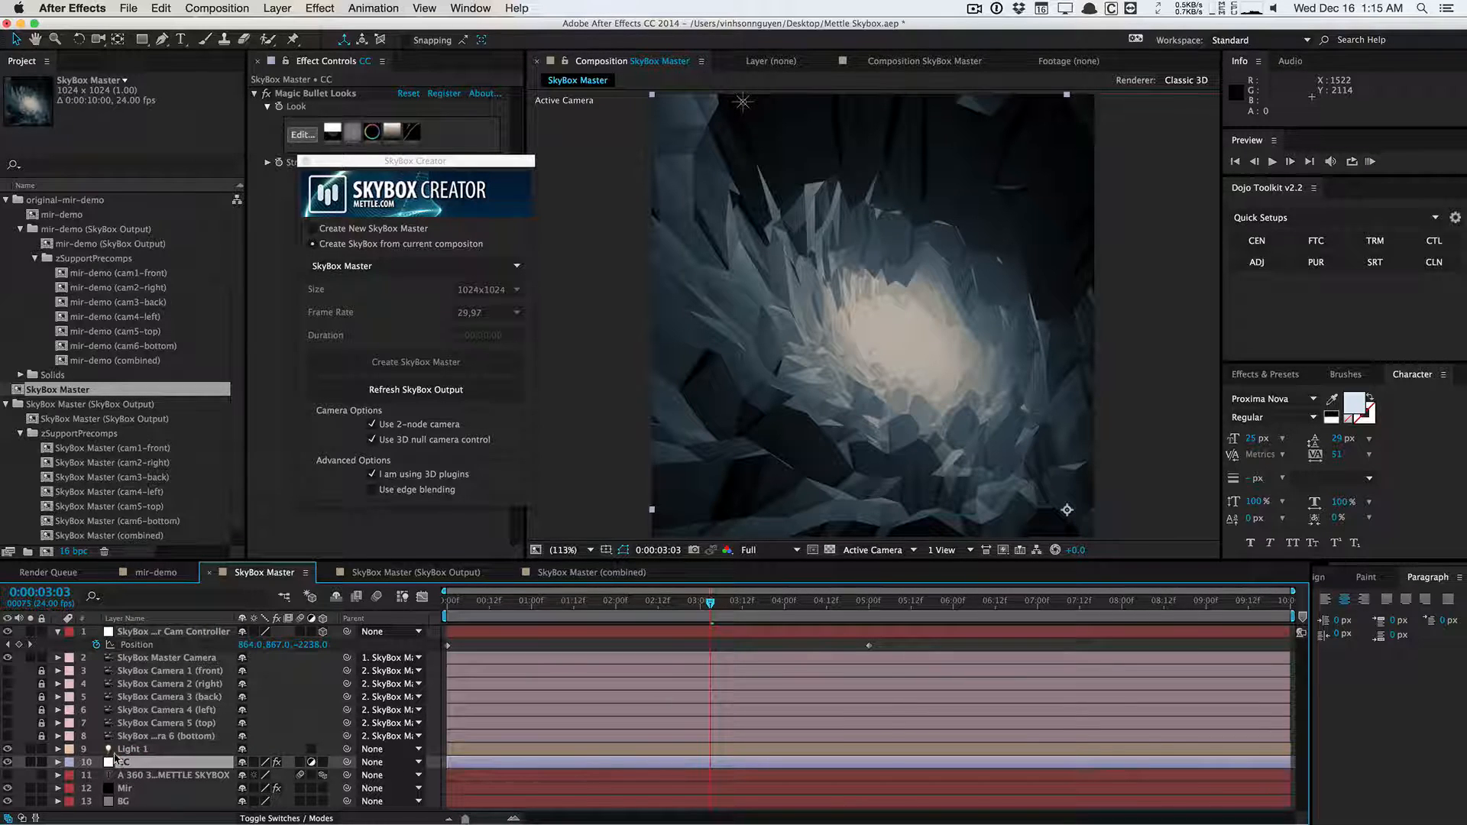
pyautogui.click(8, 762)
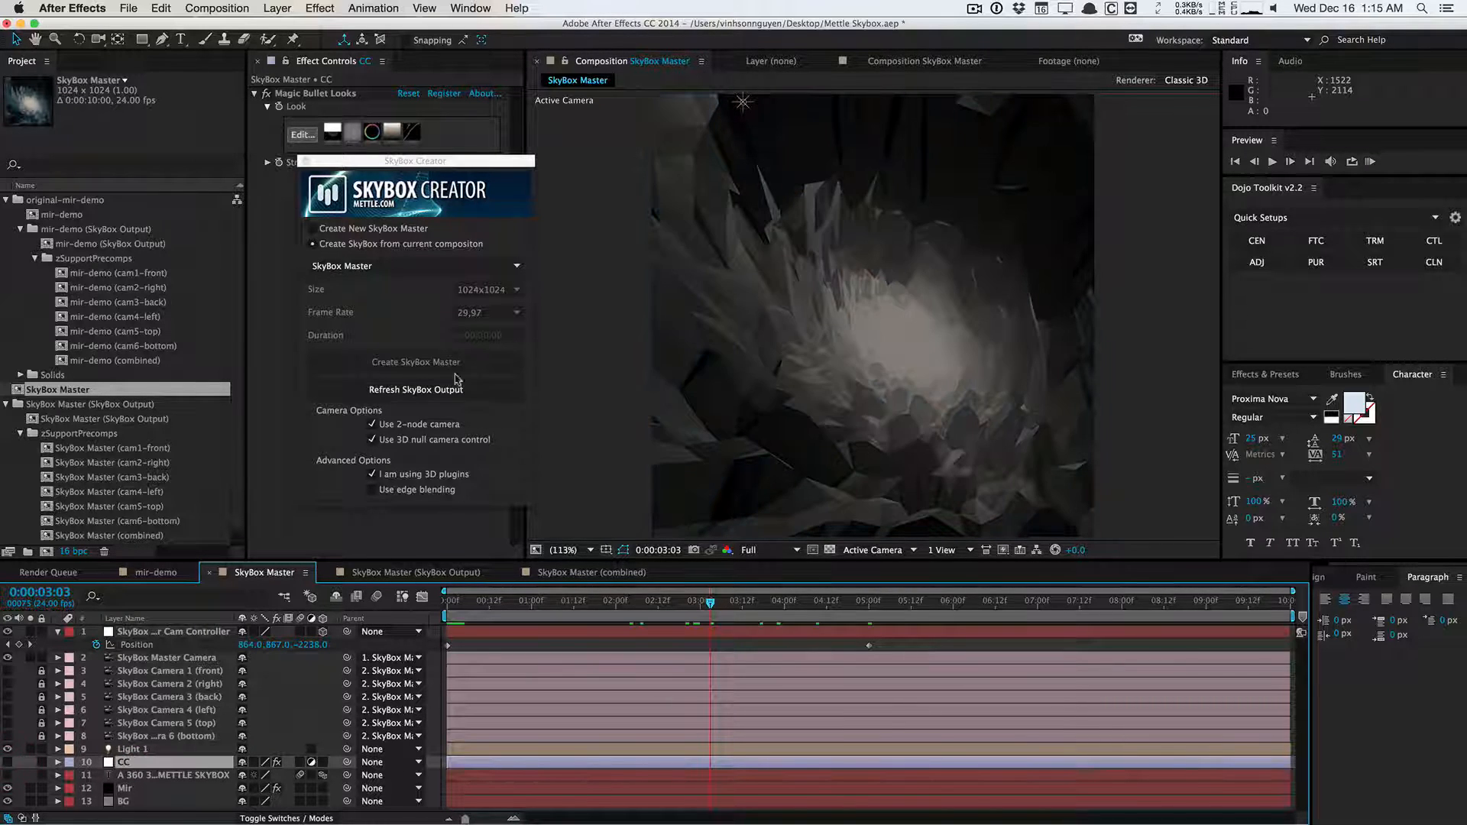
pyautogui.click(437, 390)
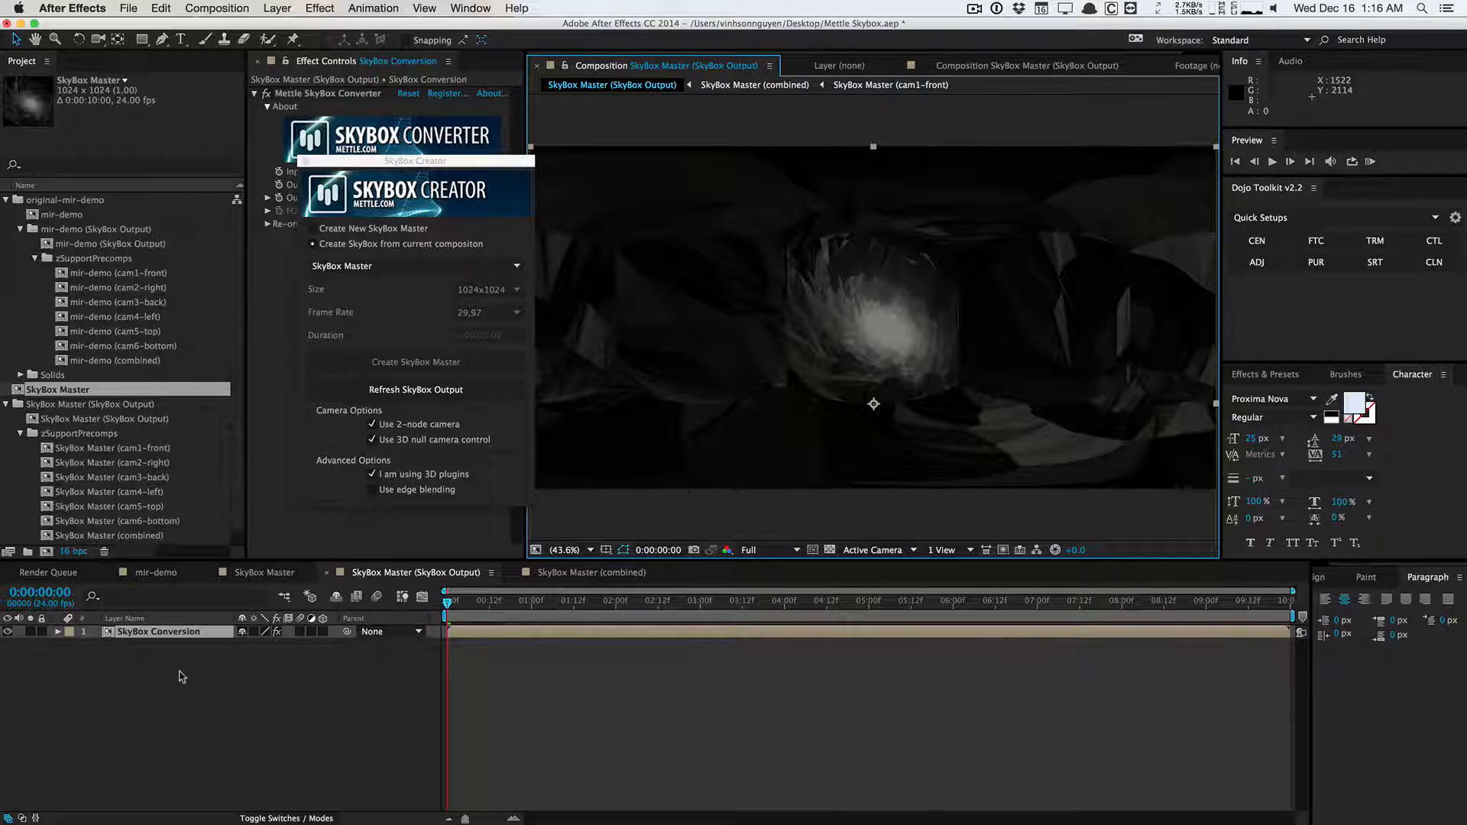
# Check the SkyBox Master comp and return to the SkyBox Master (SkyBox Output) comp.
pyautogui.click(275, 579)
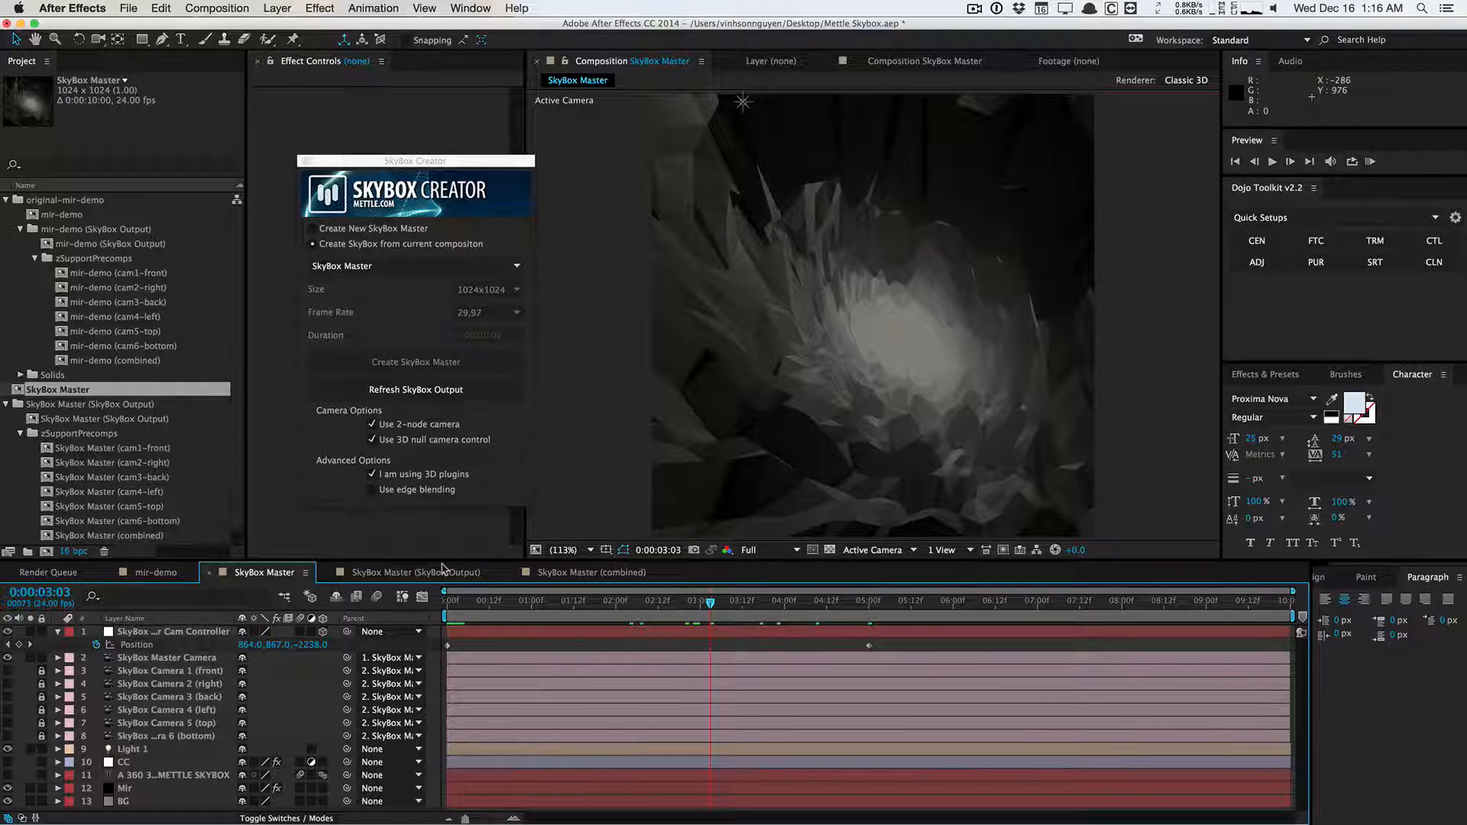
pyautogui.click(413, 573)
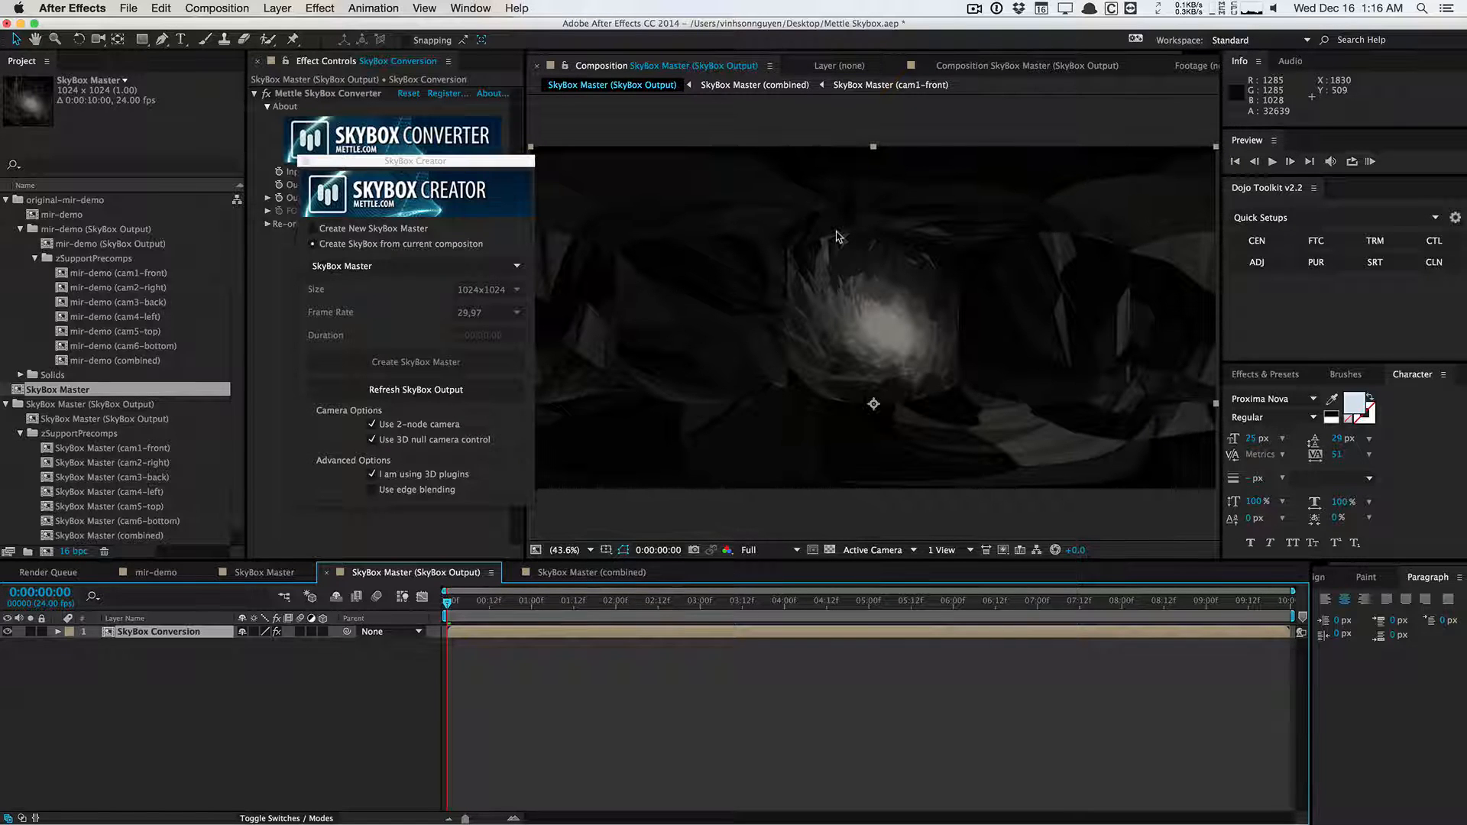
pyautogui.click(368, 314)
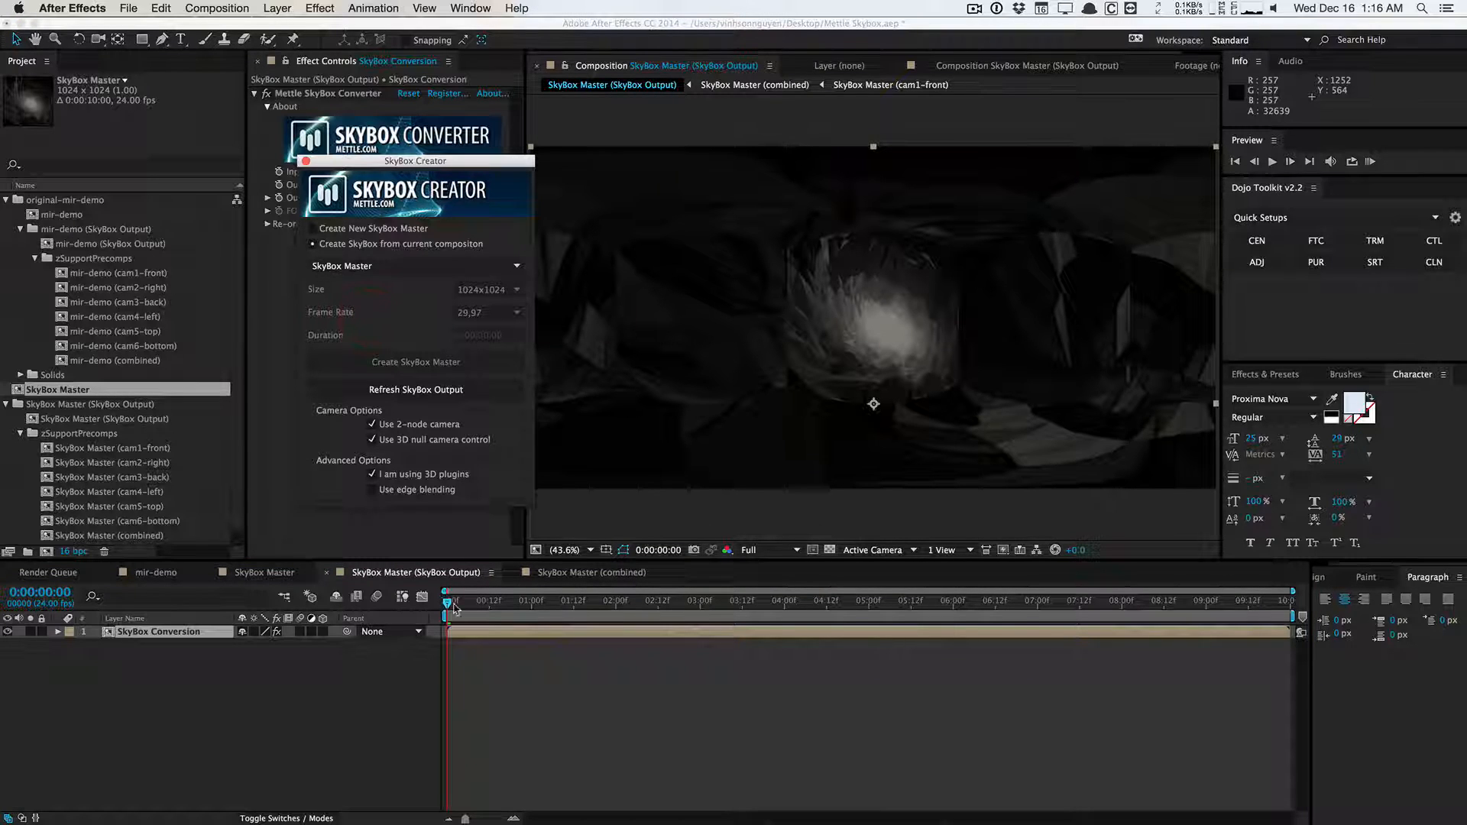
# Inspect the SkyBox Output comp's 360 image at 0:00:00:23 and 0:00:04:07, and advance frame by frame to 0:00:04:10.
pyautogui.click(528, 600)
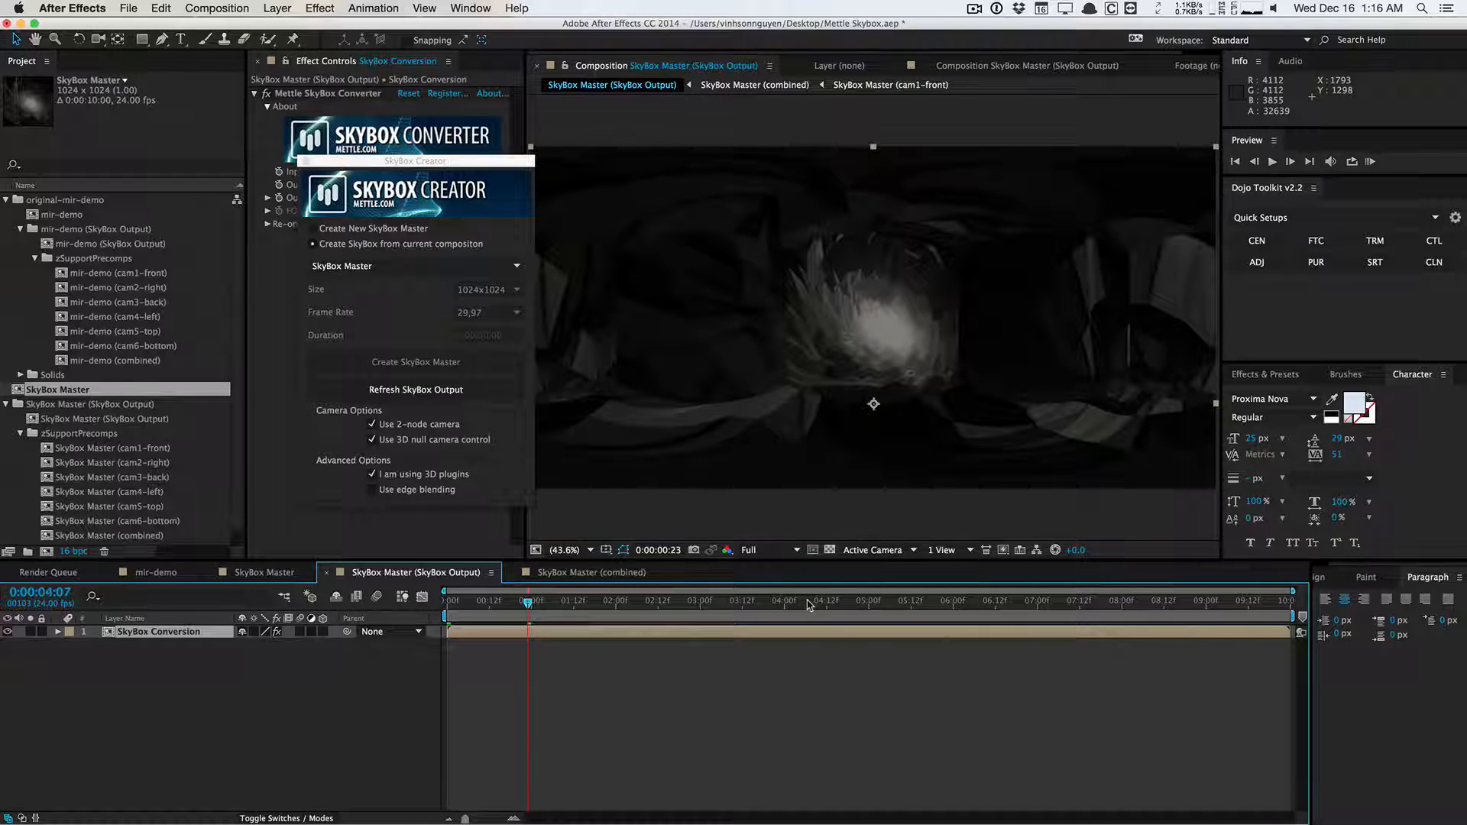
pyautogui.click(809, 604)
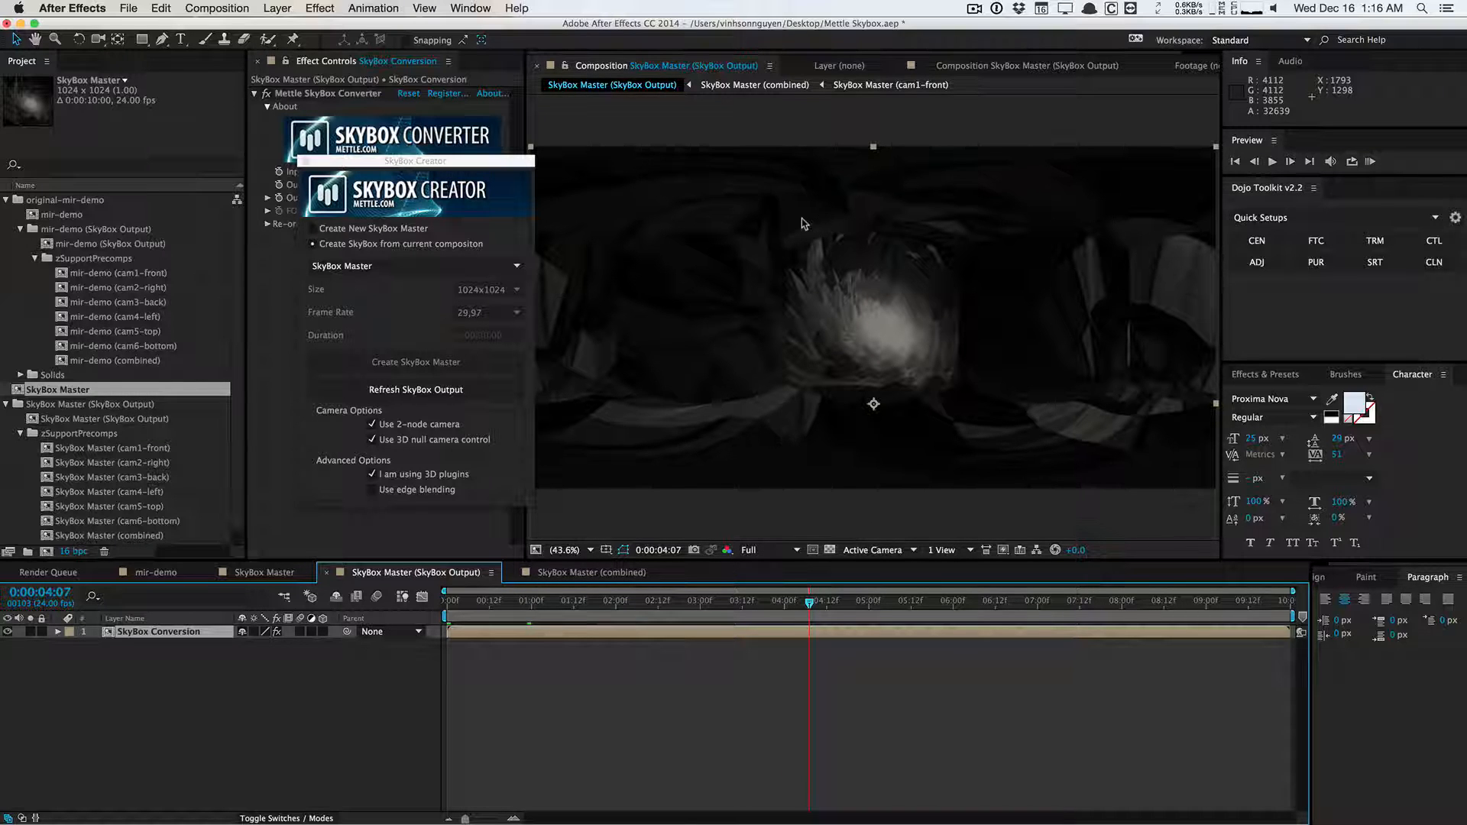
pyautogui.press('pagedown')
pyautogui.press('pagedown')
pyautogui.press('pagedown')
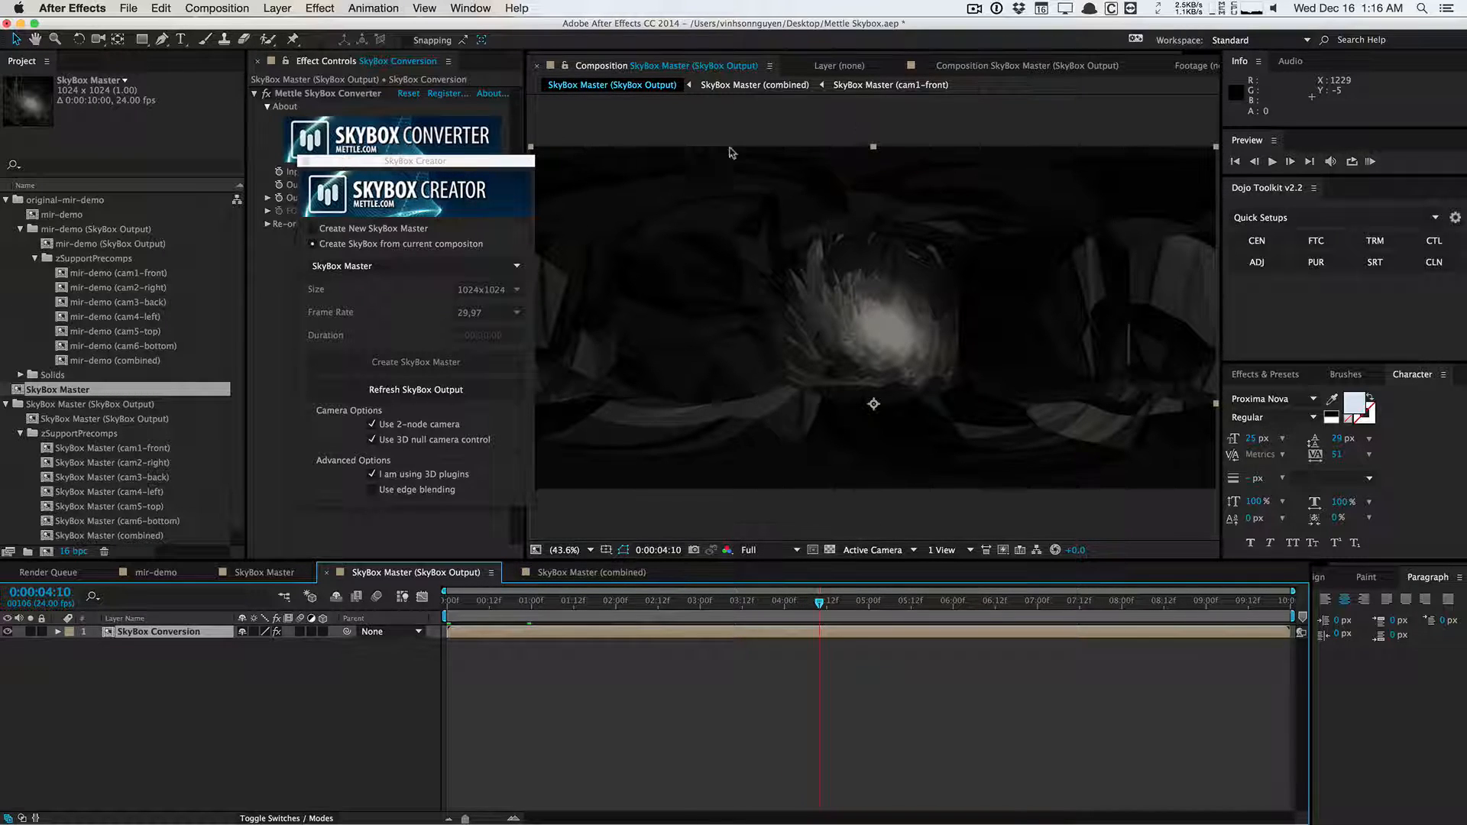